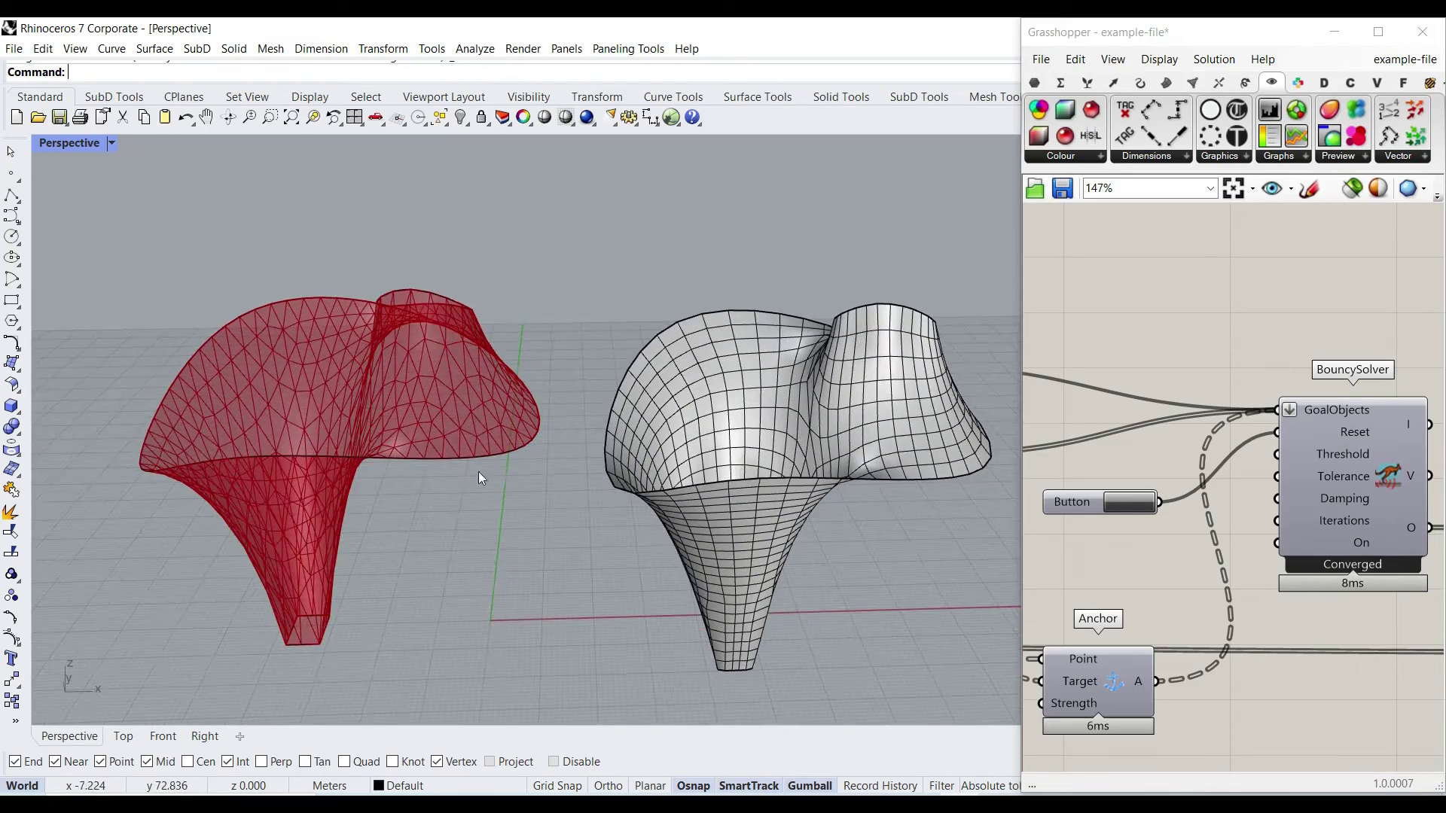
- Reset the BouncySolver simulation and inspect the relaxed red shell beside the quad-meshed version from several sides
{"action": "left_click", "coordinate": [1150, 504]}
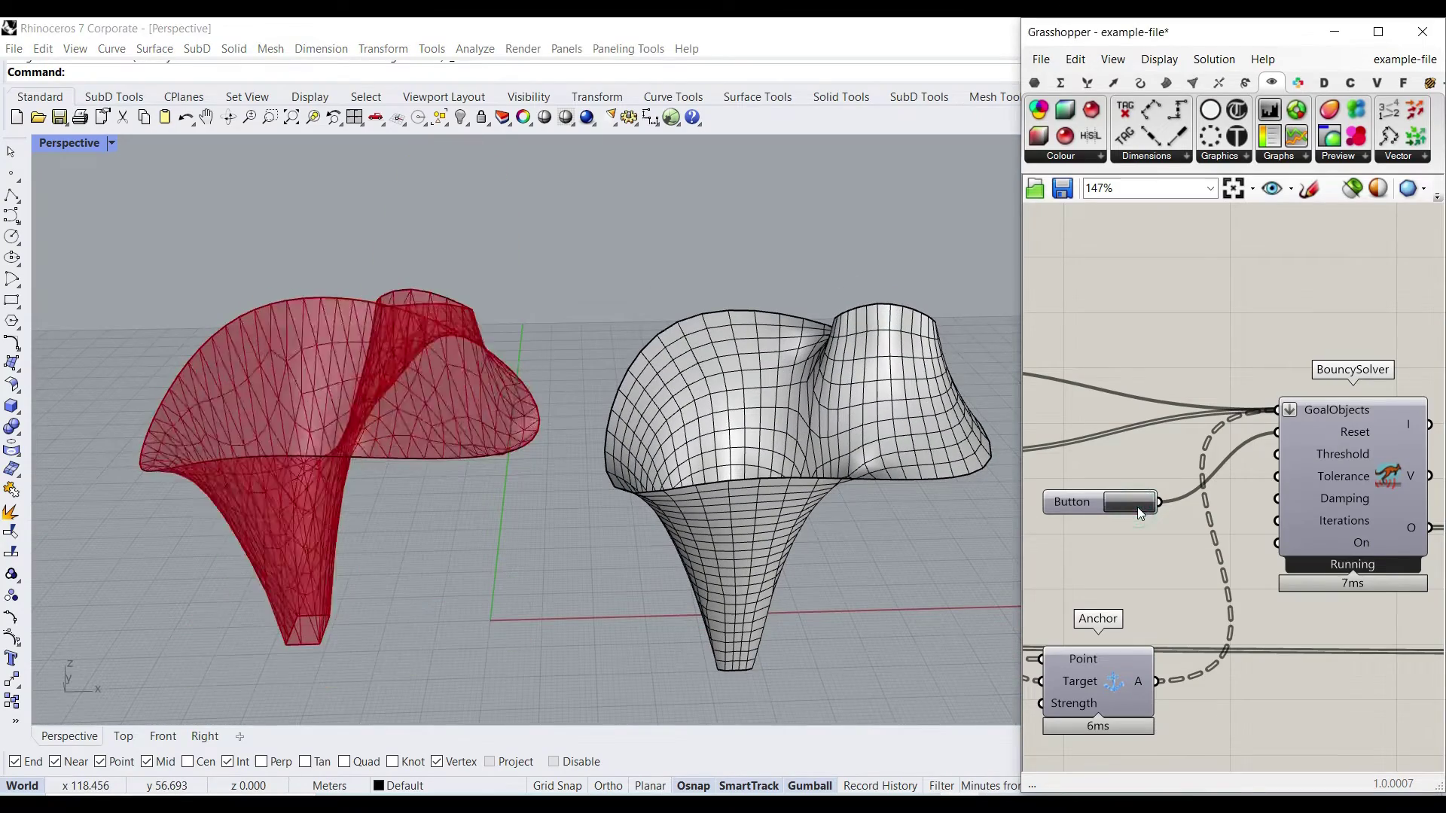
{"action": "right_click_drag", "start_coordinate": [299, 476], "coordinate": [388, 428]}
{"action": "scroll", "coordinate": [311, 446], "scroll_direction": "down", "scroll_amount": 4}
{"action": "scroll", "coordinate": [642, 446], "scroll_direction": "up", "scroll_amount": 5}
{"action": "right_click_drag", "start_coordinate": [670, 429], "coordinate": [727, 388]}
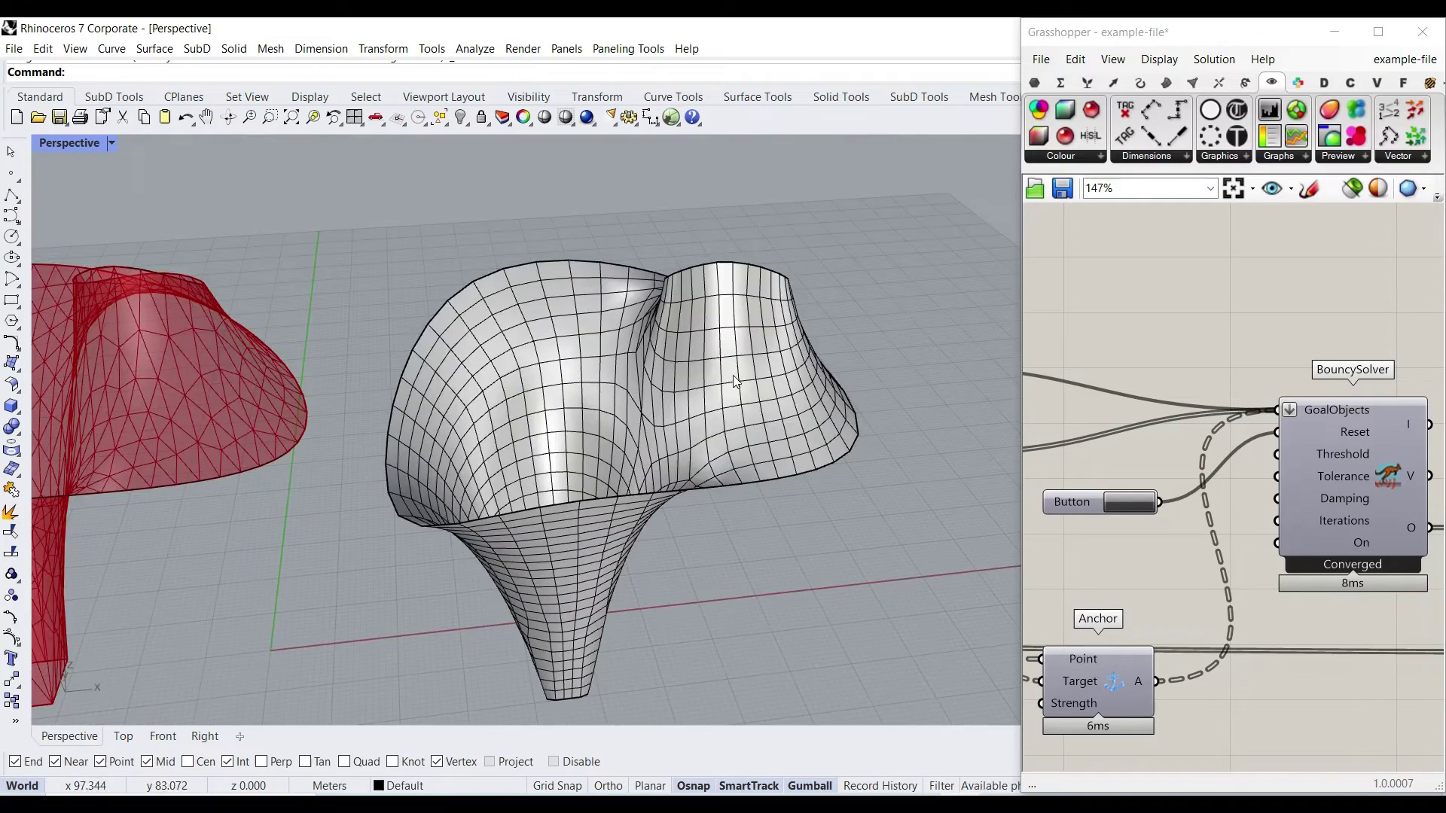
{"action": "right_click_drag", "start_coordinate": [849, 375], "coordinate": [391, 369]}
{"action": "scroll", "coordinate": [538, 407], "scroll_direction": "up", "scroll_amount": 5}
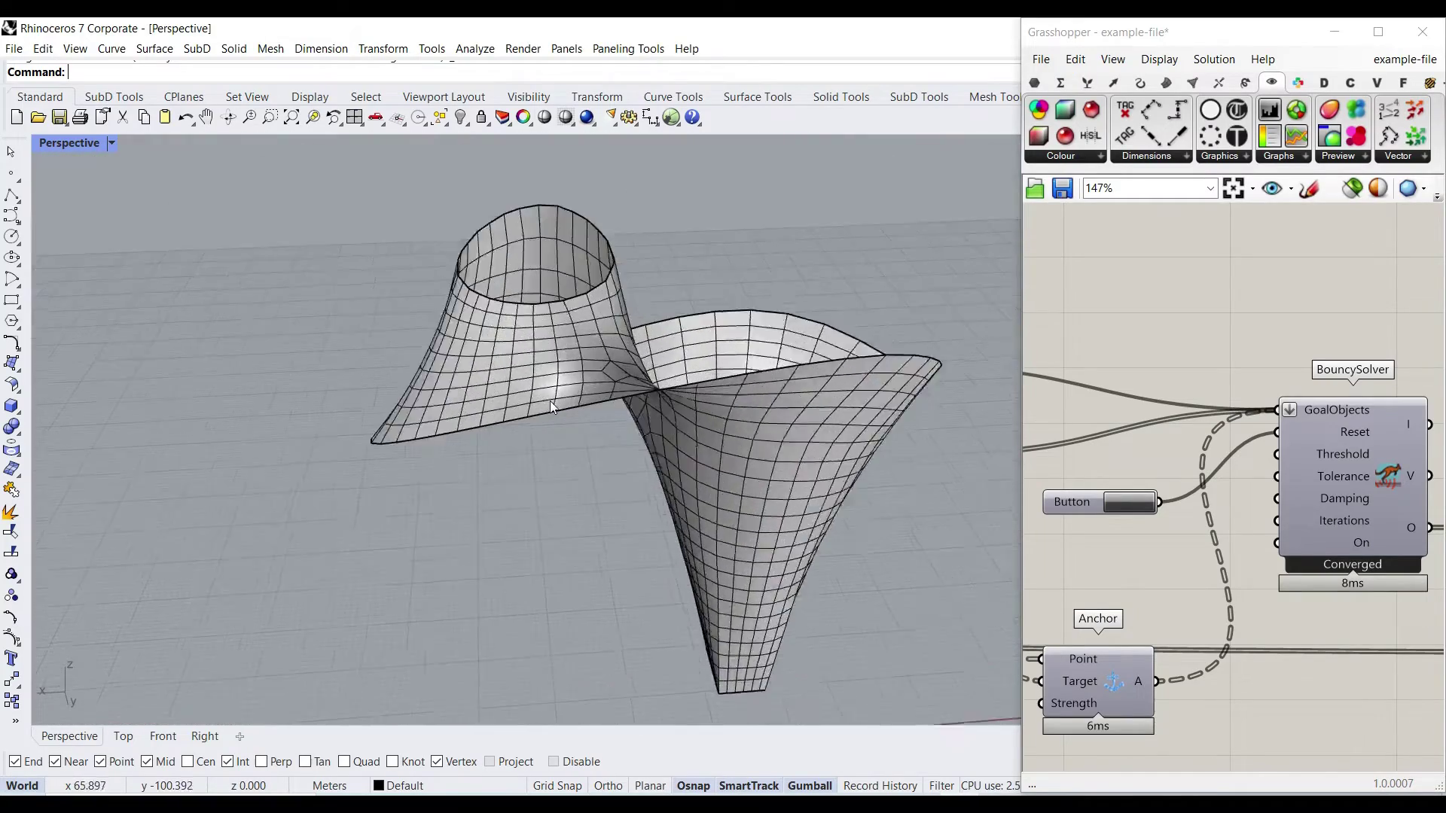
{"action": "right_click_drag", "start_coordinate": [497, 437], "coordinate": [835, 376]}
{"action": "scroll", "coordinate": [834, 375], "scroll_direction": "down", "scroll_amount": 7}
{"action": "scroll", "coordinate": [628, 286], "scroll_direction": "up", "scroll_amount": 5}
{"action": "right_click_drag", "start_coordinate": [630, 444], "coordinate": [631, 387]}
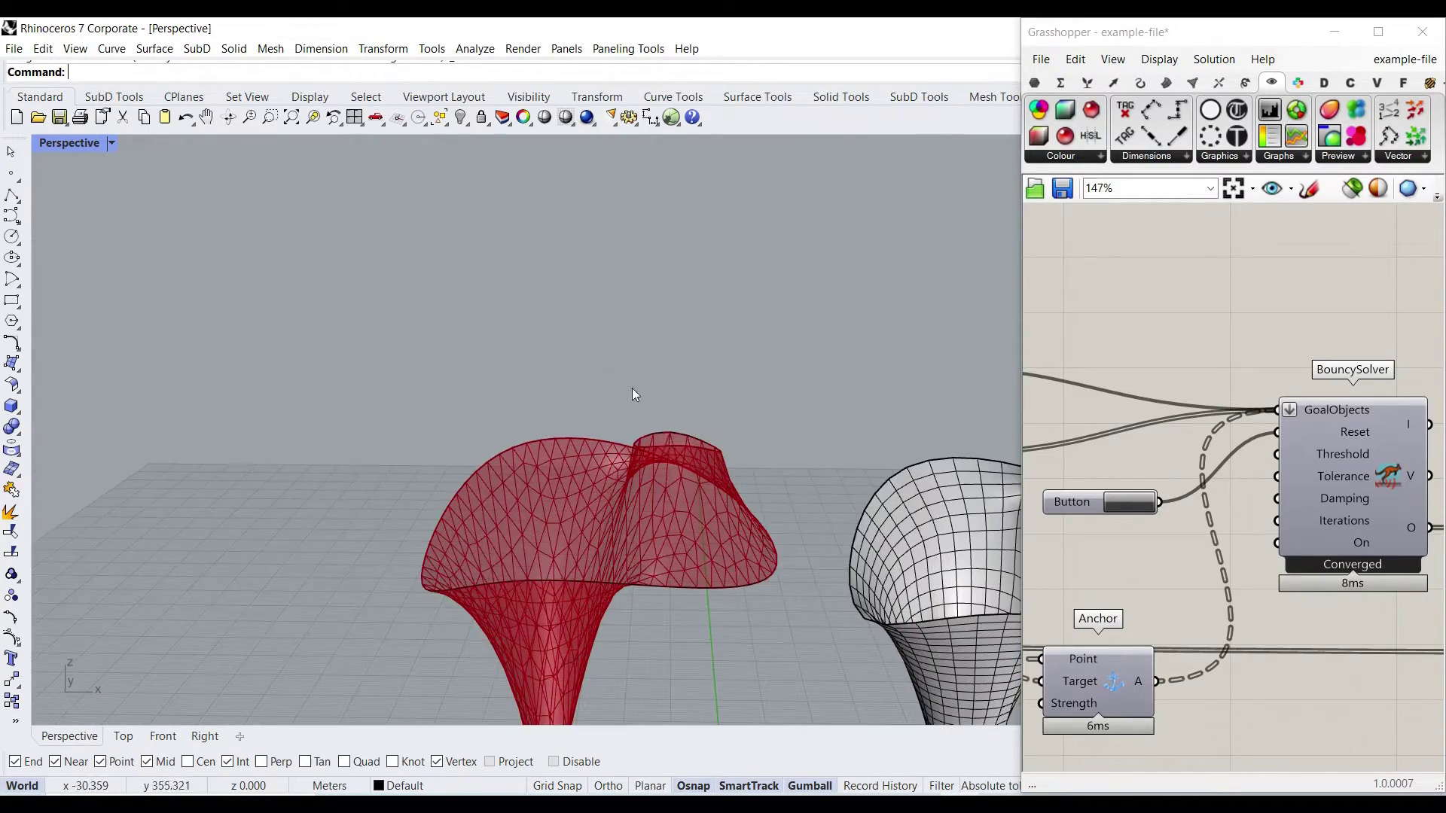
- Raise the small top opening curve of the red shell and adjust the large rim curve sideways
{"action": "left_click", "coordinate": [670, 434]}
{"action": "left_click_drag", "start_coordinate": [678, 382], "coordinate": [686, 281]}
{"action": "left_click", "coordinate": [738, 266]}
{"action": "right_click_drag", "start_coordinate": [617, 584], "coordinate": [640, 479]}
{"action": "left_click", "coordinate": [616, 585]}
{"action": "left_click_drag", "start_coordinate": [450, 553], "coordinate": [417, 555]}
{"action": "left_click", "coordinate": [473, 381]}
- Move the small base rectangle of the red shell sideways on the ground
{"action": "right_click_drag", "start_coordinate": [473, 382], "coordinate": [576, 608]}
{"action": "scroll", "coordinate": [575, 608], "scroll_direction": "up", "scroll_amount": 2}
{"action": "scroll", "coordinate": [575, 607], "scroll_direction": "up", "scroll_amount": 3}
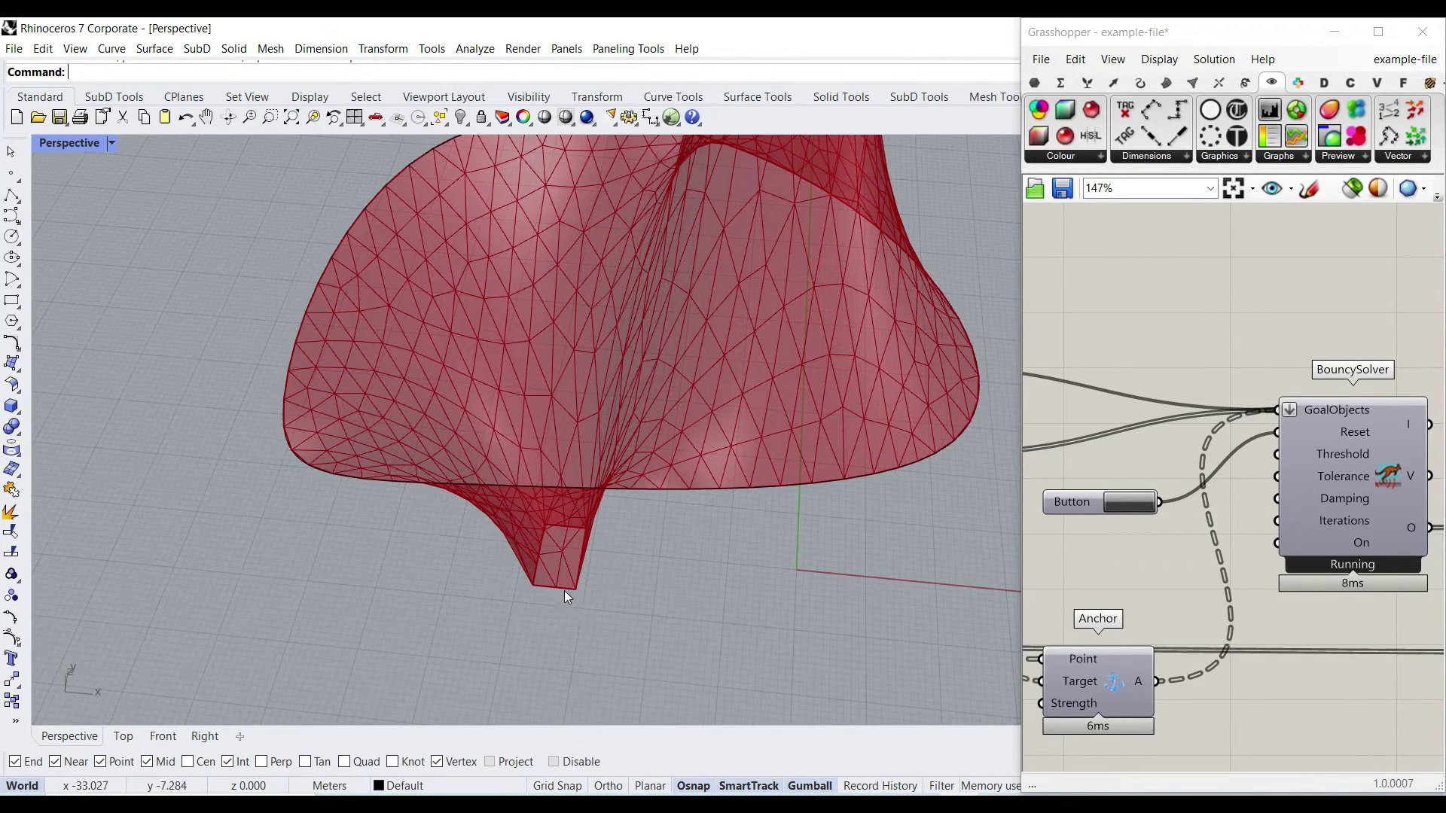
{"action": "left_click_drag", "start_coordinate": [564, 588], "coordinate": [625, 579]}
{"action": "left_click", "coordinate": [726, 593]}
{"action": "scroll", "coordinate": [572, 502], "scroll_direction": "down", "scroll_amount": 5}
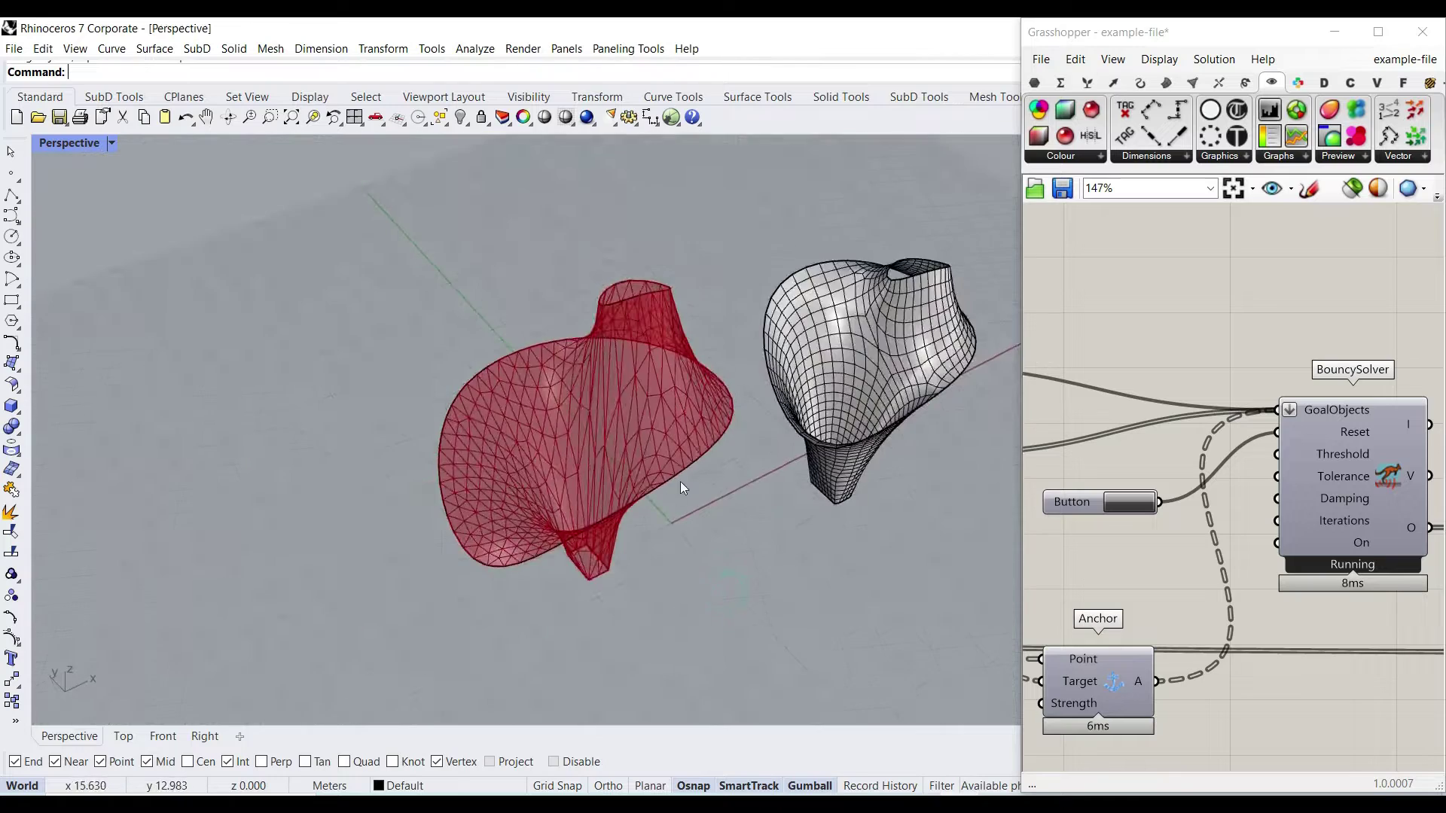
{"action": "scroll", "coordinate": [603, 476], "scroll_direction": "up", "scroll_amount": 2}
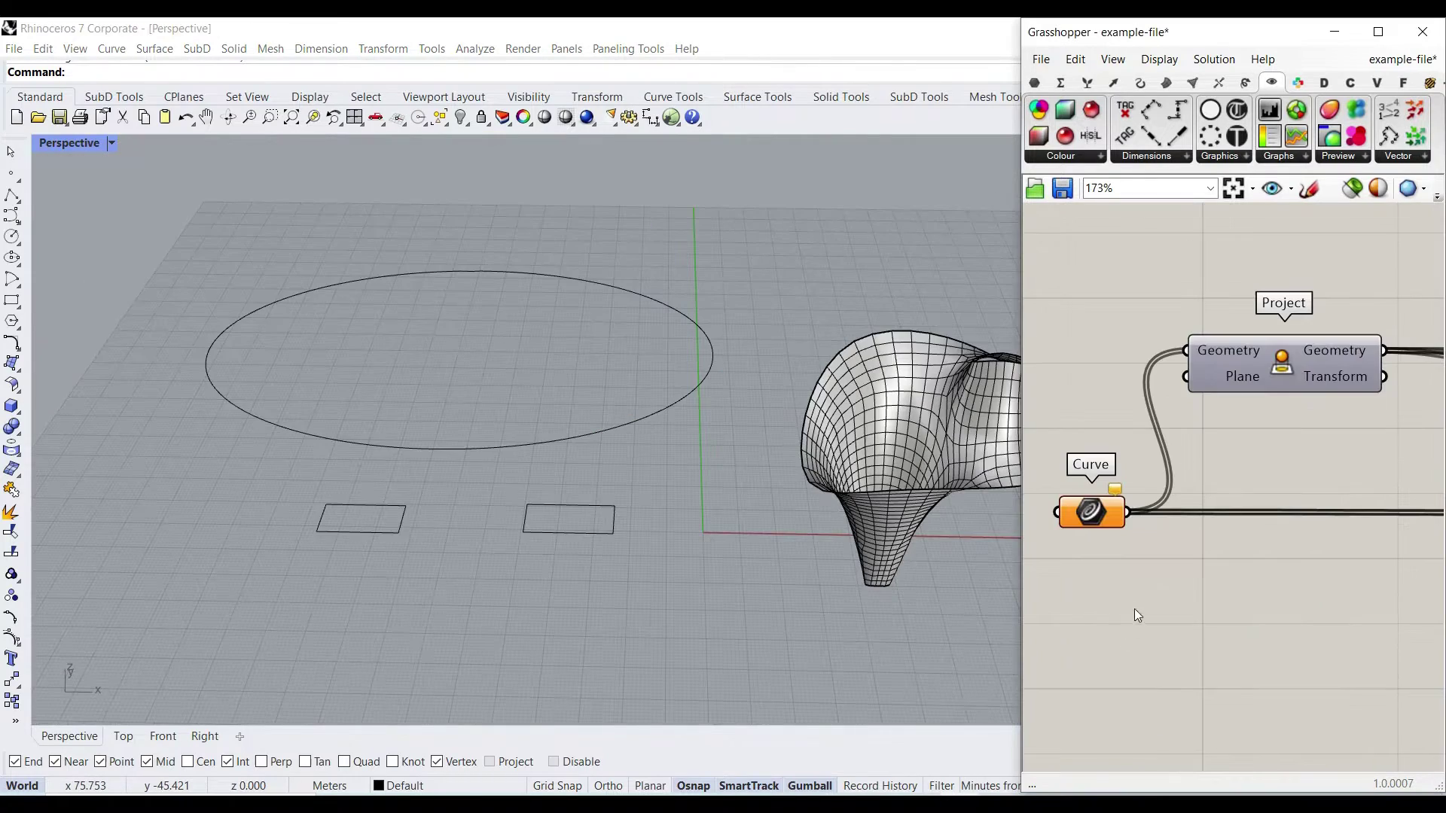
- Reference the large ellipse and the two base rectangles as multiple curves in the Curve parameter
{"action": "right_click", "coordinate": [1097, 512]}
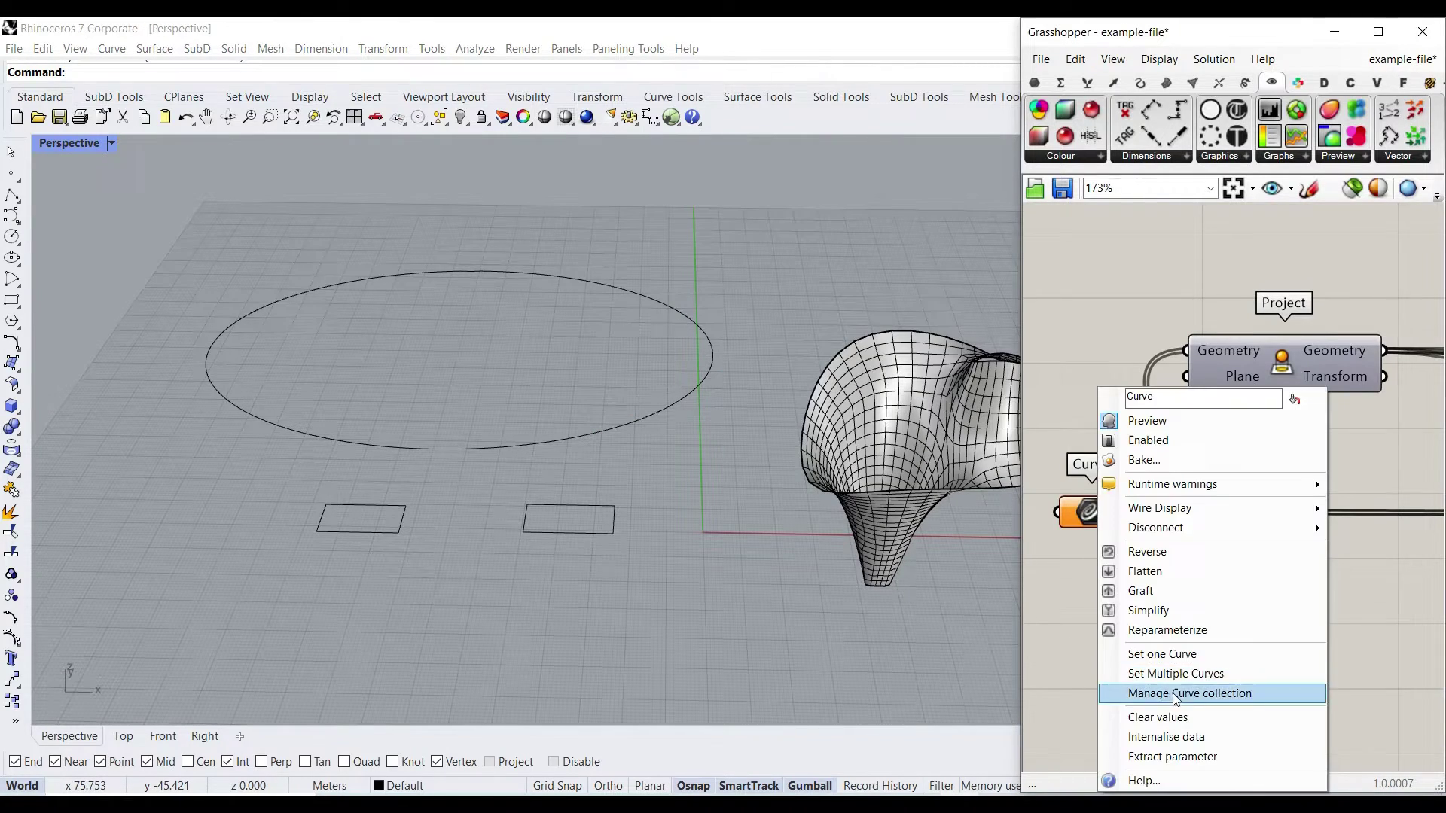
{"action": "left_click", "coordinate": [1174, 673]}
{"action": "left_click_drag", "start_coordinate": [666, 573], "coordinate": [249, 349]}
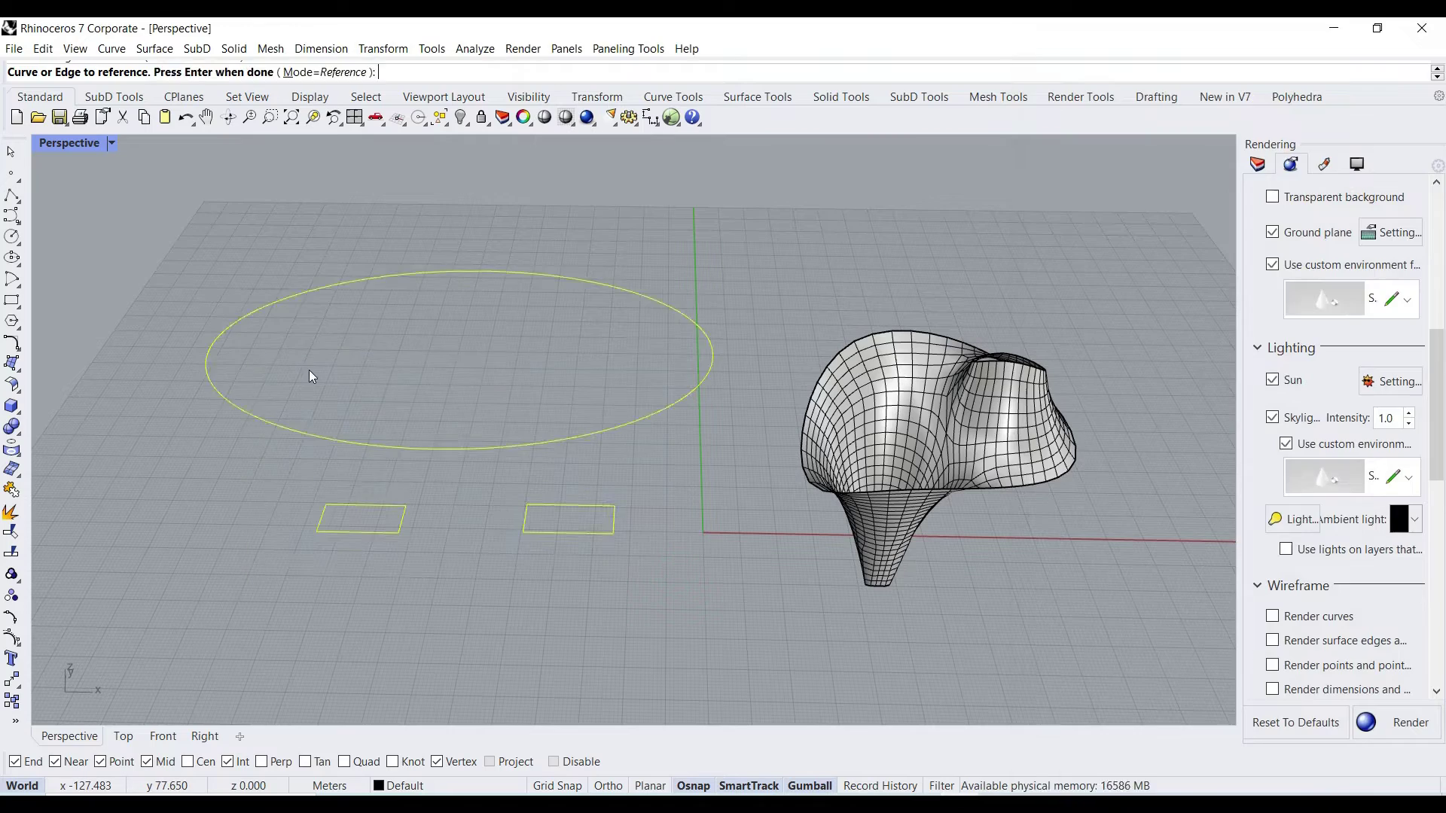
{"action": "key", "text": "Return"}
- Raise the base rectangle farther along negative X vertically above the ground plane
{"action": "right_click_drag", "start_coordinate": [310, 372], "coordinate": [392, 580]}
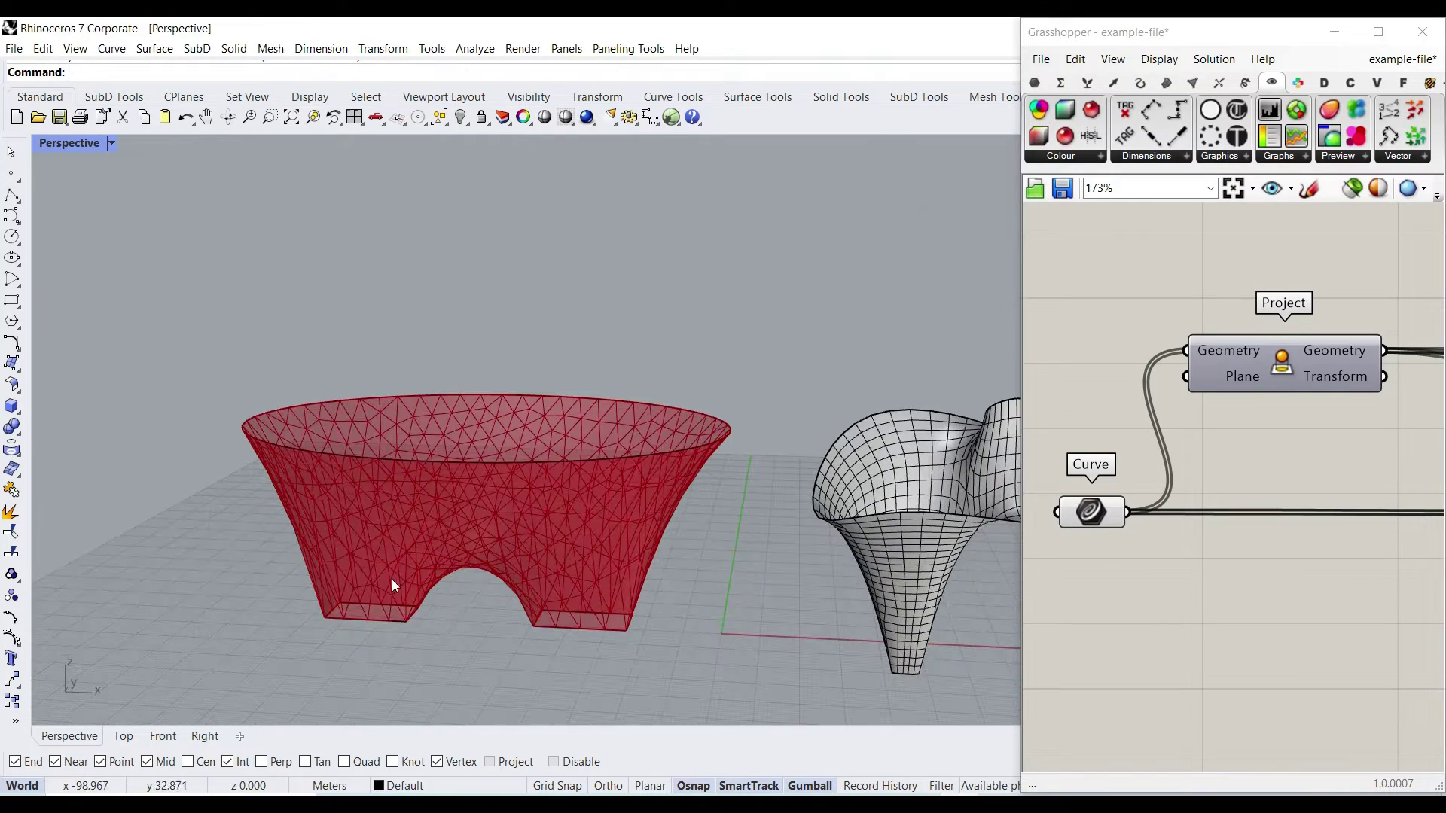
{"action": "left_click", "coordinate": [395, 617]}
{"action": "left_click_drag", "start_coordinate": [371, 562], "coordinate": [370, 512]}
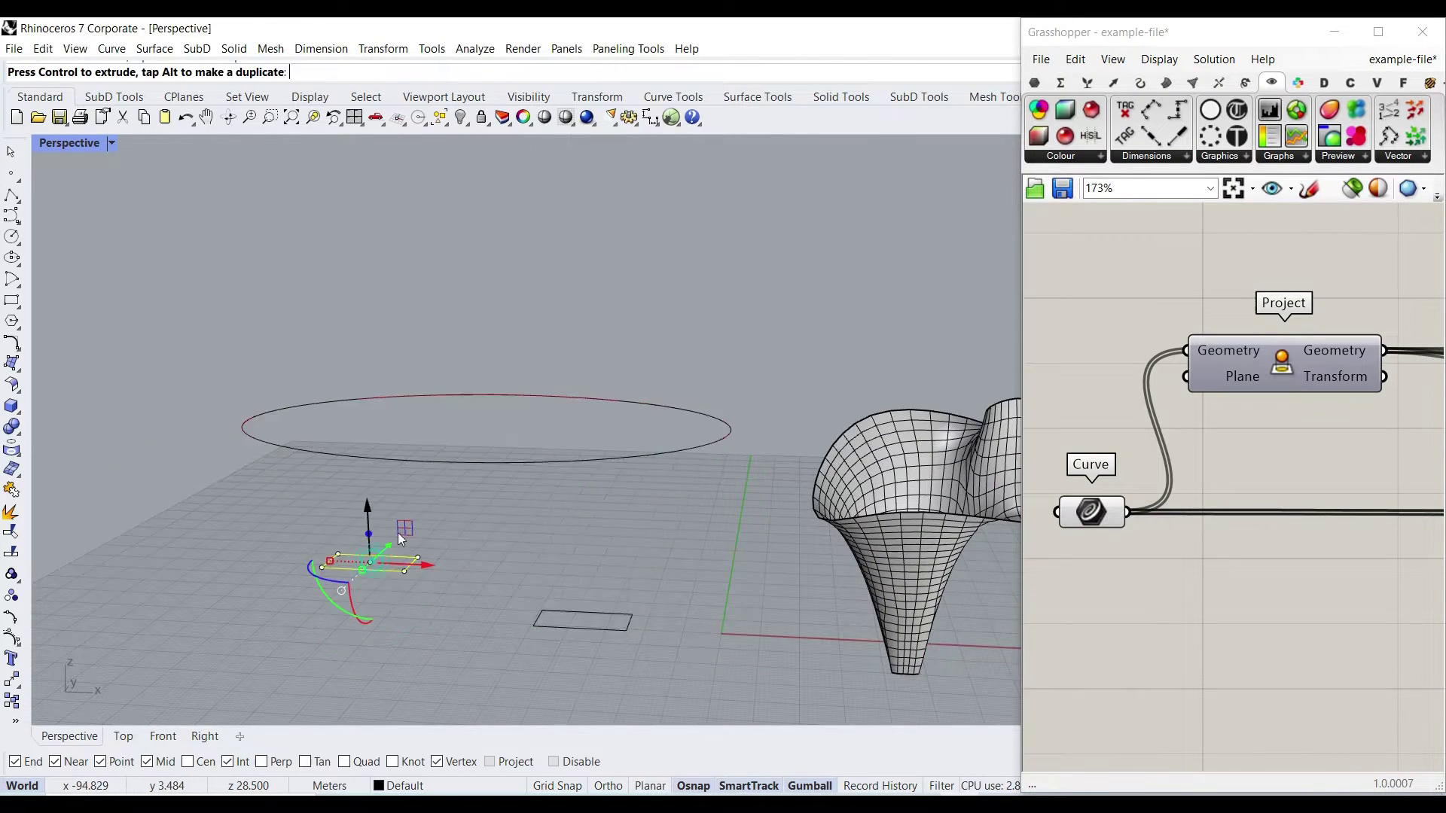
{"action": "left_click", "coordinate": [497, 612]}
- Lift the front control point of the elliptical rim curve at its negative-X end straight up to curve the shell's edge
{"action": "right_click_drag", "start_coordinate": [498, 612], "coordinate": [440, 517]}
{"action": "left_click", "coordinate": [500, 490]}
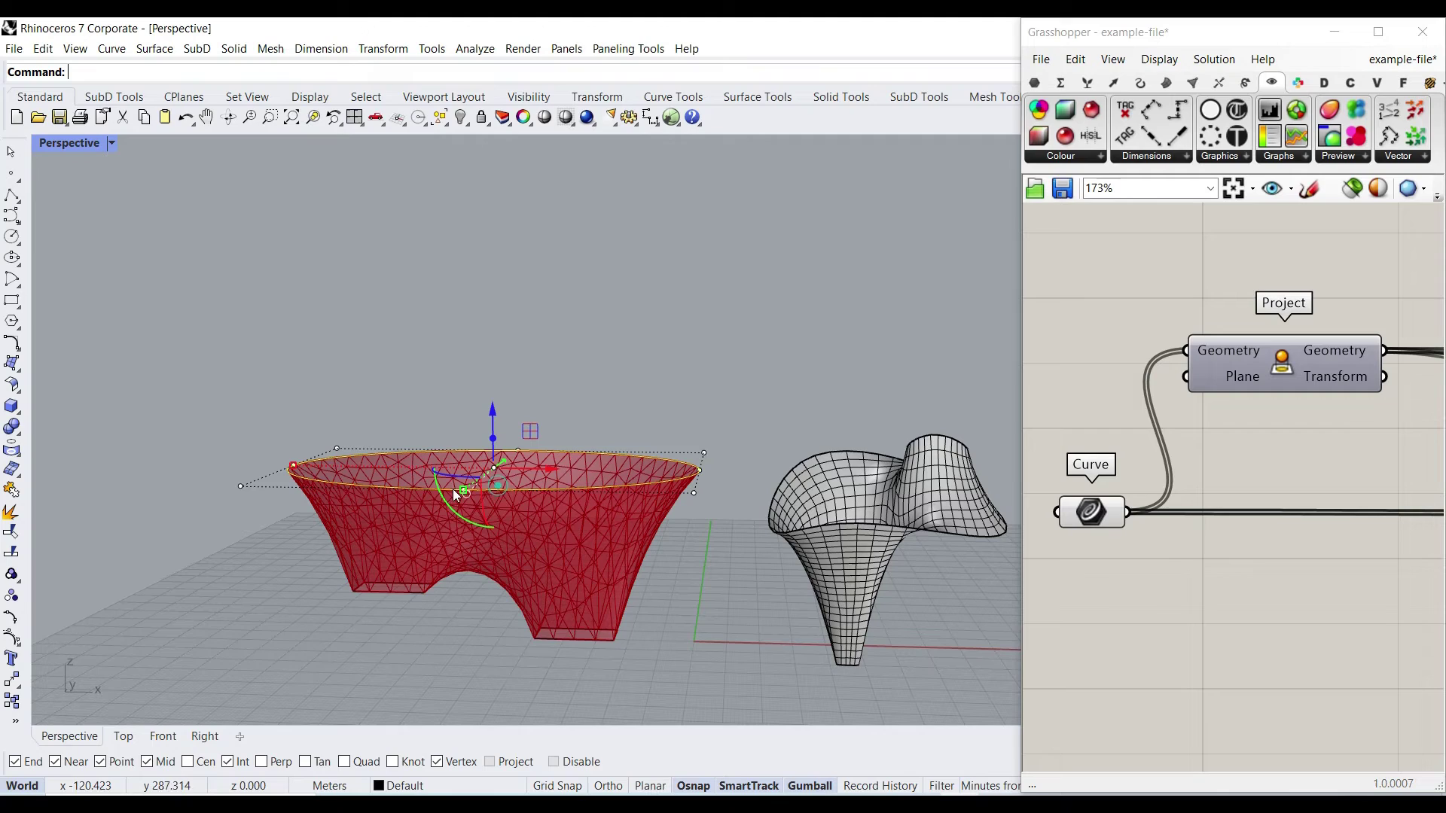
{"action": "left_click", "coordinate": [240, 487]}
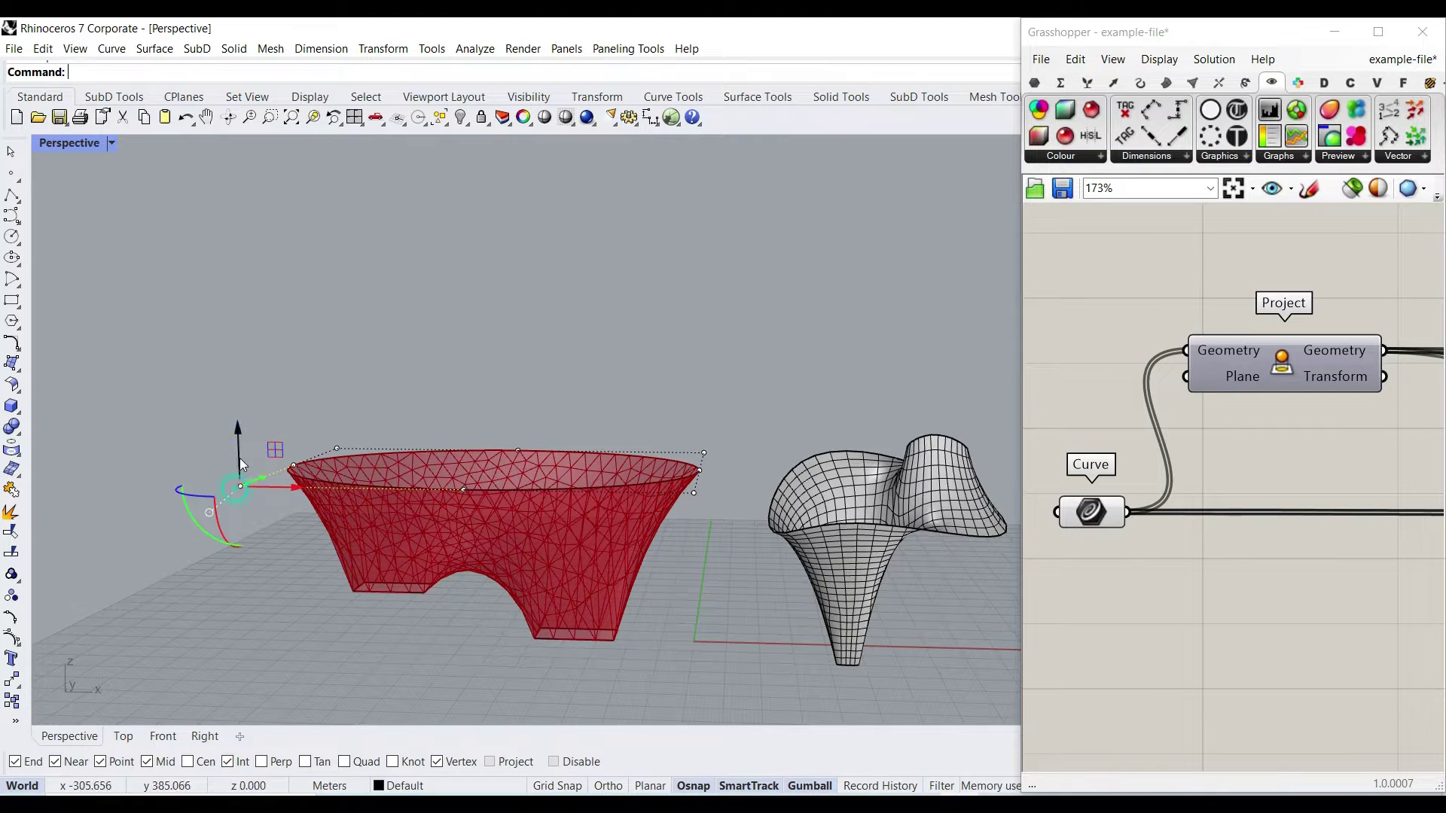
{"action": "left_click_drag", "start_coordinate": [239, 445], "coordinate": [249, 310]}
{"action": "left_click", "coordinate": [418, 329]}
{"action": "right_click_drag", "start_coordinate": [418, 328], "coordinate": [534, 443]}
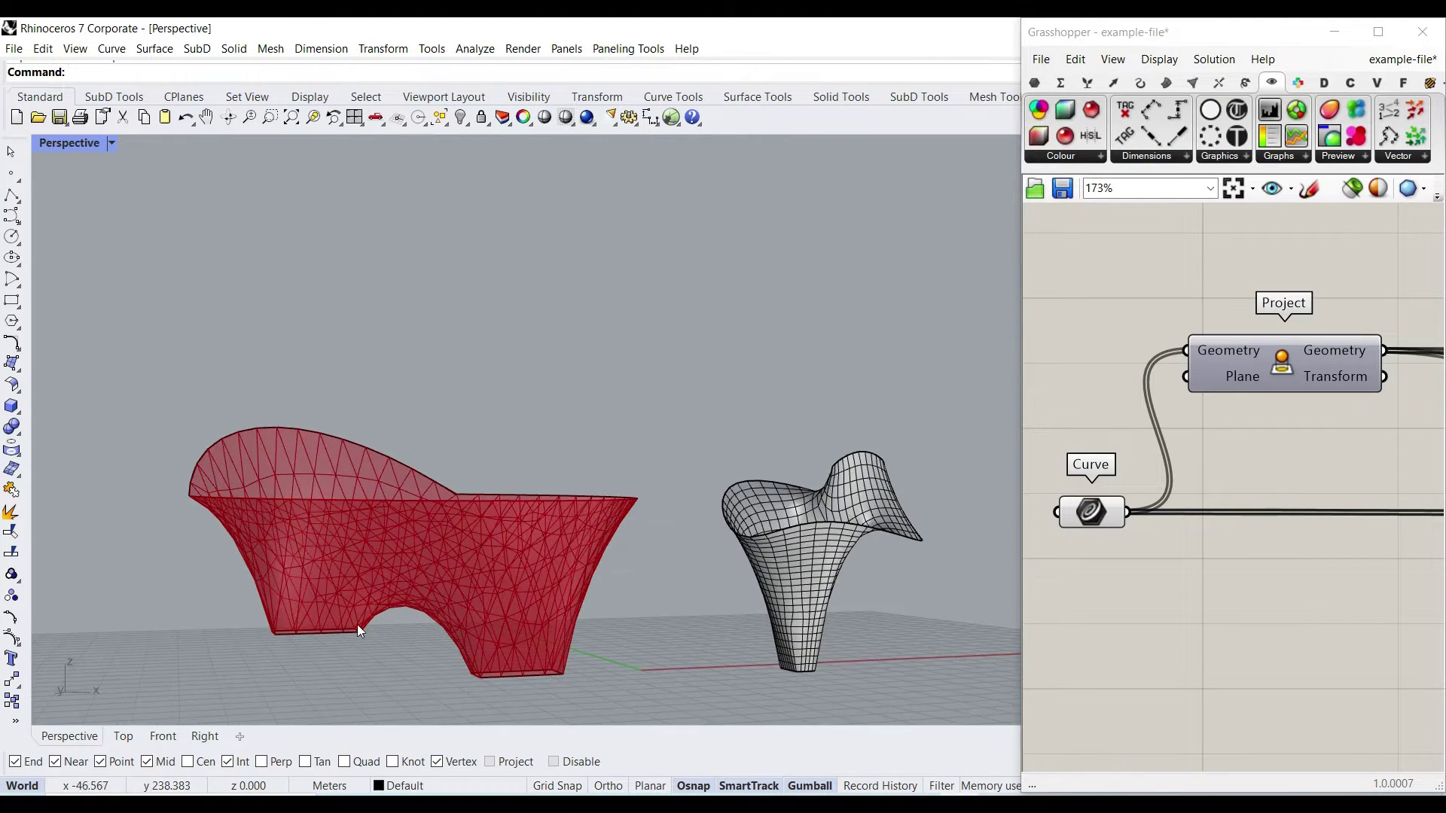
{"action": "left_click", "coordinate": [351, 630]}
{"action": "key", "text": "Escape"}
{"action": "right_click_drag", "start_coordinate": [324, 614], "coordinate": [455, 418]}
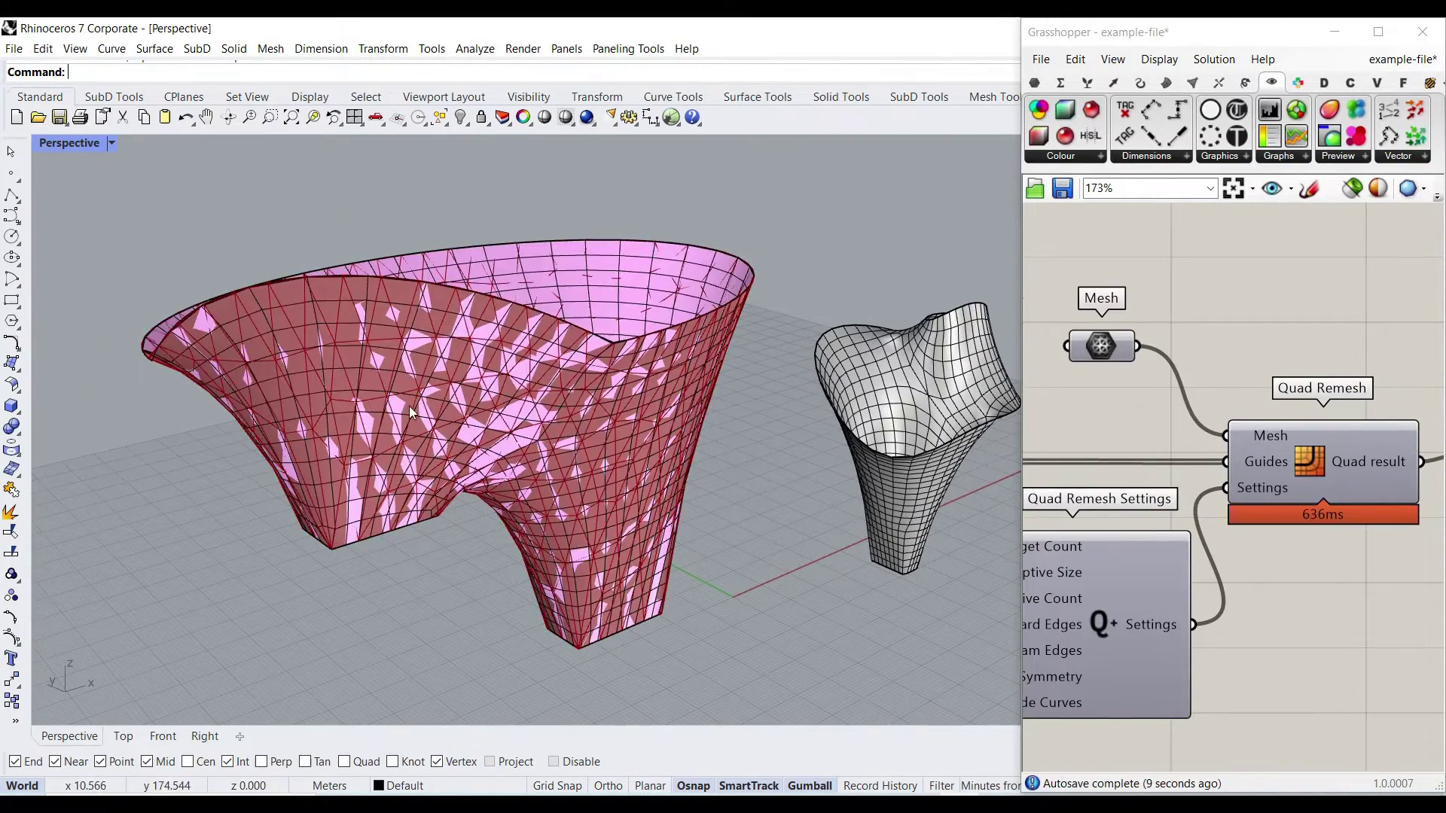
- Move the quad-remeshed shell out in front of the original triangulated mesh
{"action": "scroll", "coordinate": [410, 412], "scroll_direction": "down", "scroll_amount": 5}
{"action": "right_click_drag", "start_coordinate": [411, 413], "coordinate": [443, 450]}
{"action": "left_click_drag", "start_coordinate": [500, 319], "coordinate": [658, 455]}
{"action": "left_click", "coordinate": [760, 532]}
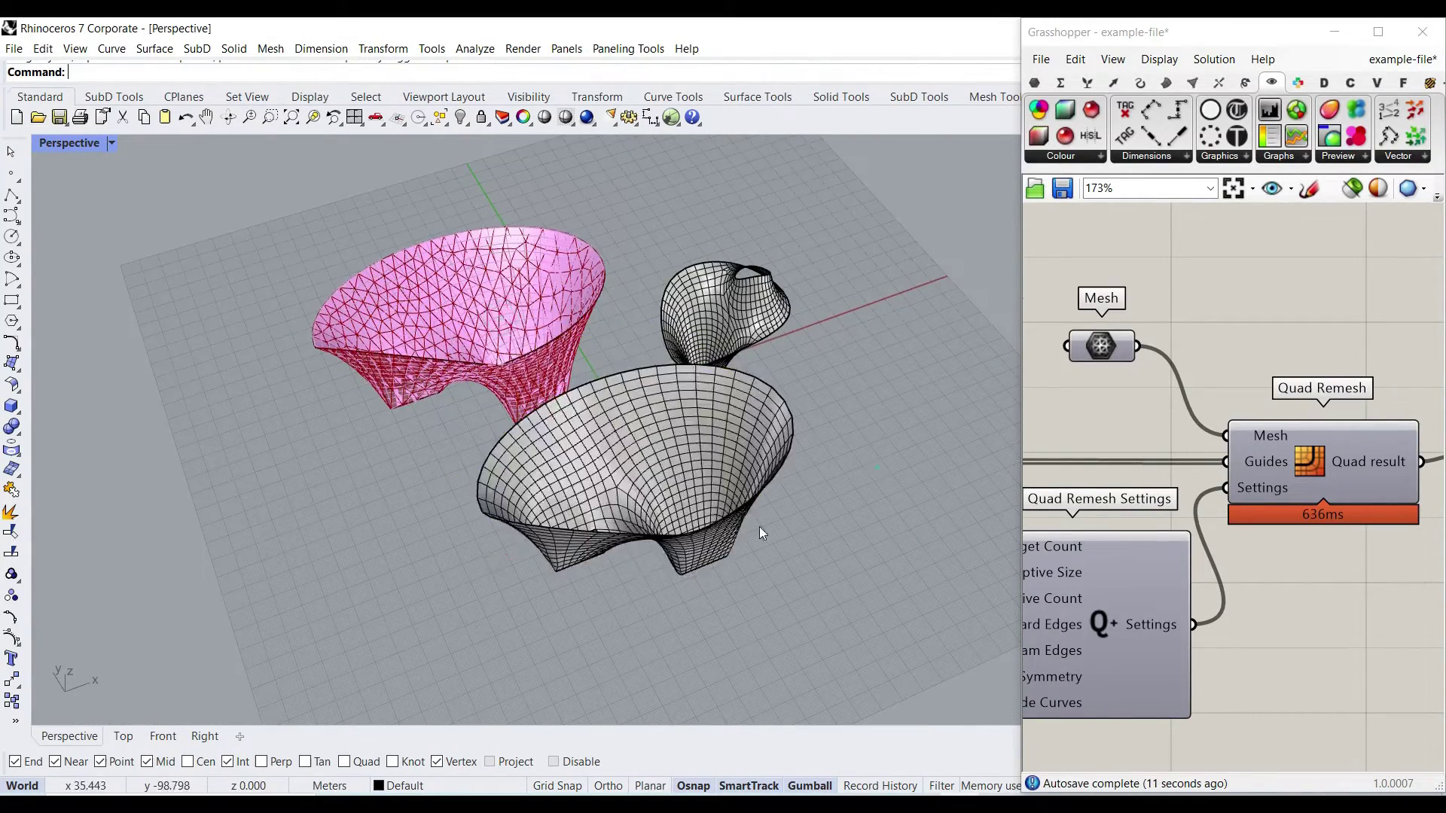
- Examine the quad mesh layout of the separated two-legged shell from low, side and overhead views
{"action": "right_click_drag", "start_coordinate": [760, 532], "coordinate": [875, 468]}
{"action": "scroll", "coordinate": [693, 422], "scroll_direction": "up", "scroll_amount": 5}
{"action": "right_click_drag", "start_coordinate": [693, 422], "coordinate": [532, 436]}
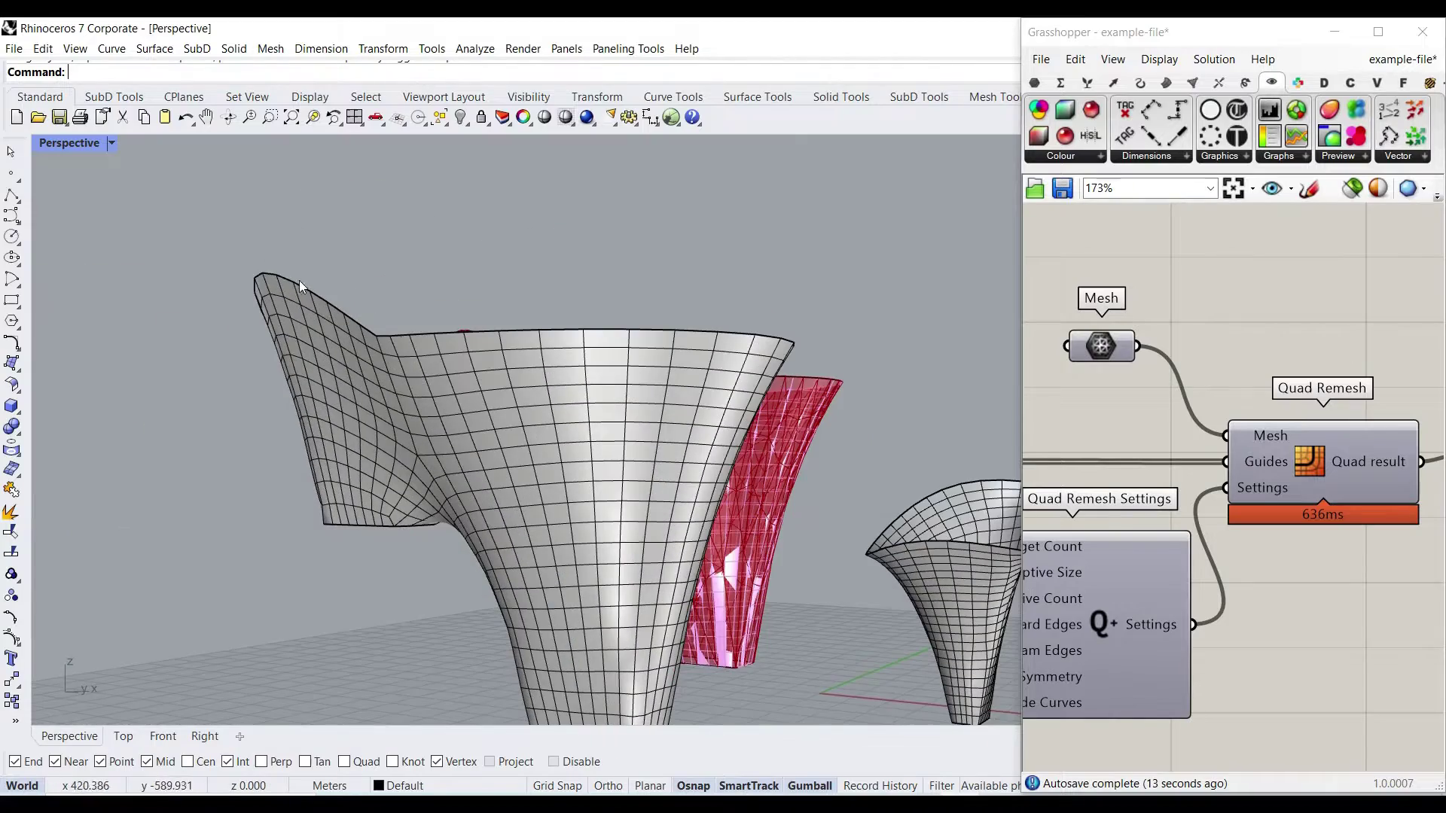
{"action": "right_click_drag", "start_coordinate": [695, 613], "coordinate": [731, 630]}
{"action": "scroll", "coordinate": [675, 468], "scroll_direction": "down", "scroll_amount": 6}
{"action": "right_click_drag", "start_coordinate": [676, 468], "coordinate": [698, 586]}
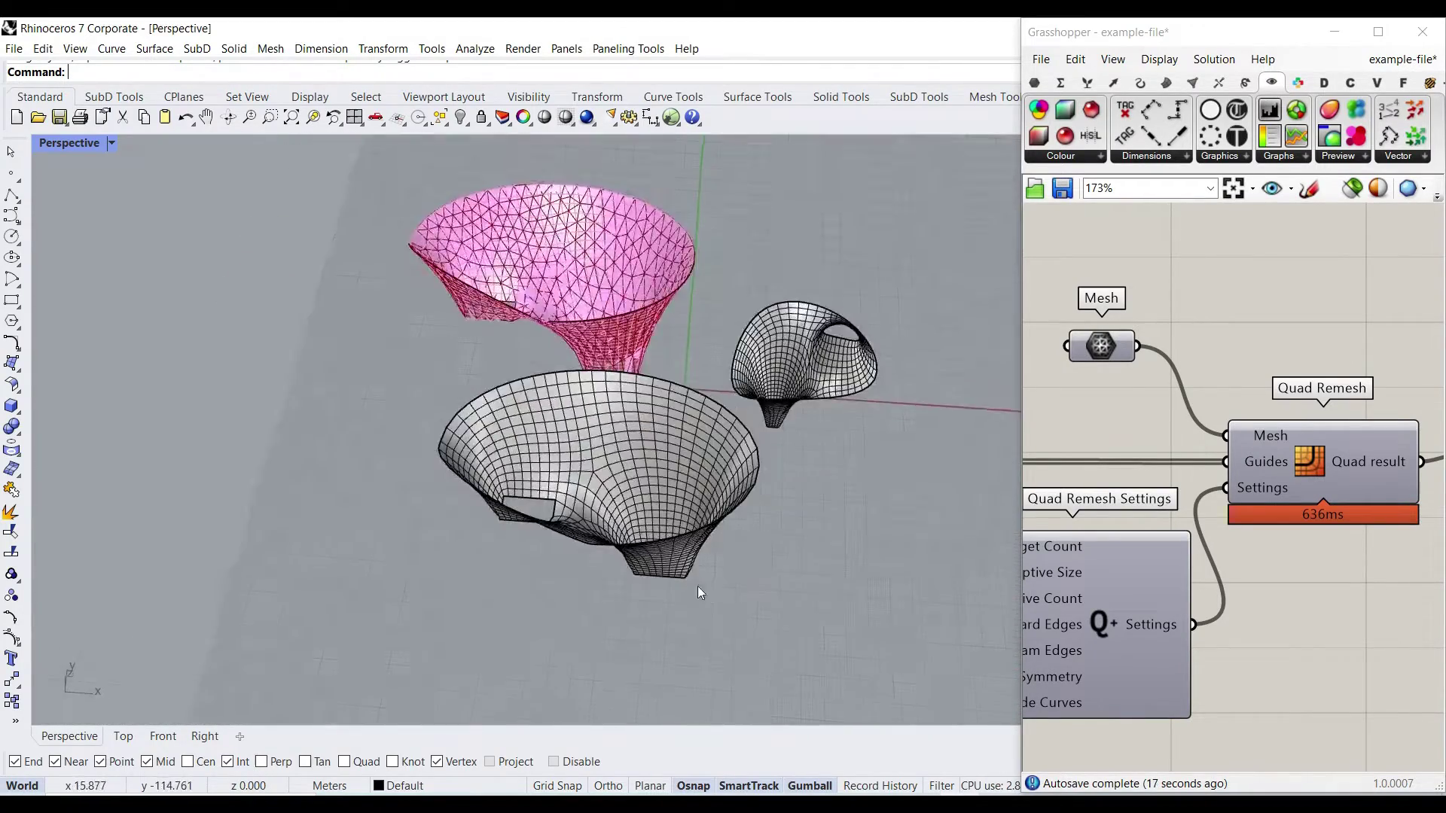
{"action": "scroll", "coordinate": [672, 535], "scroll_direction": "up", "scroll_amount": 6}
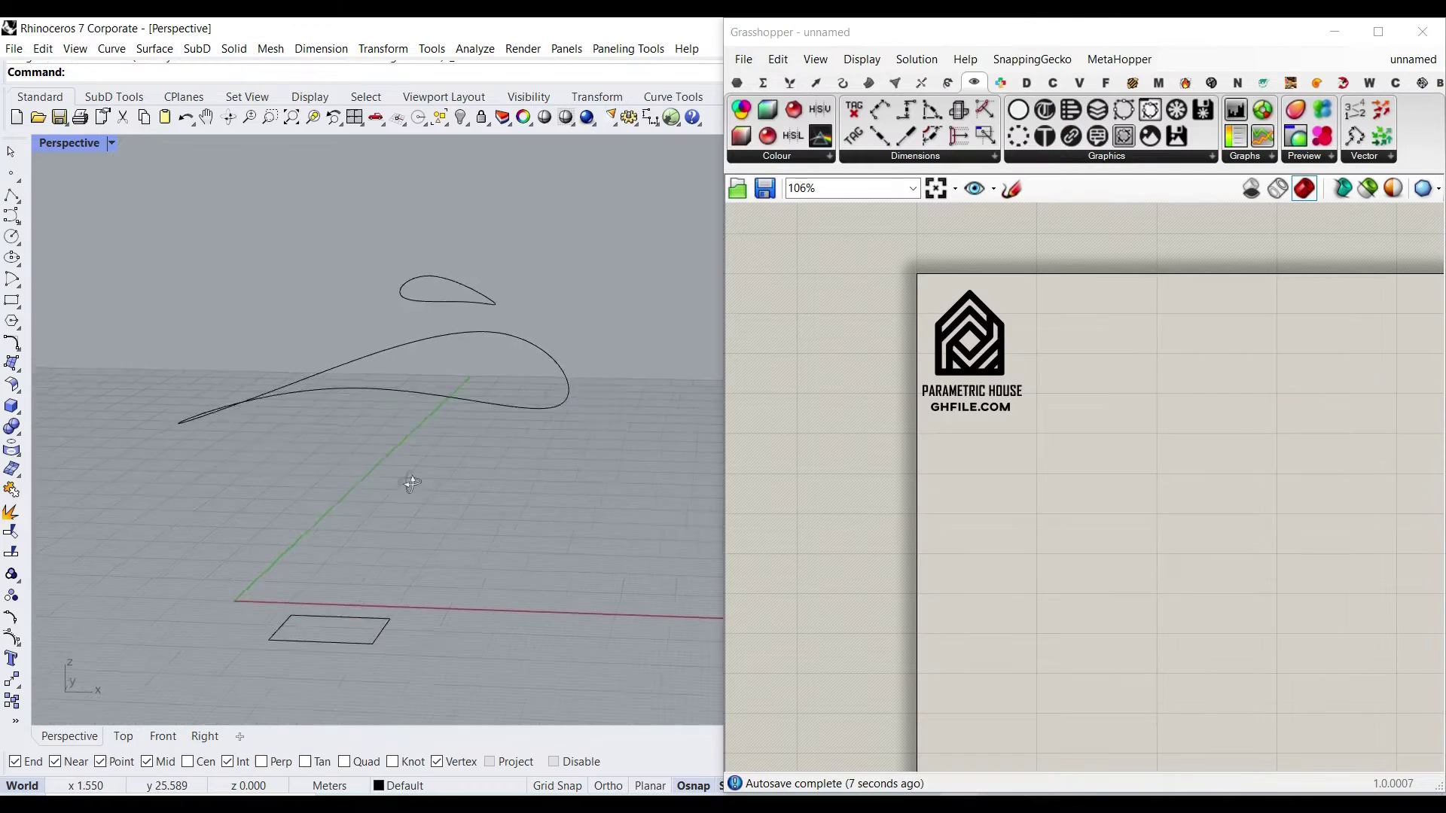
- Add a Curve parameter to the empty Grasshopper canvas
{"action": "right_click_drag", "start_coordinate": [960, 490], "coordinate": [848, 426]}
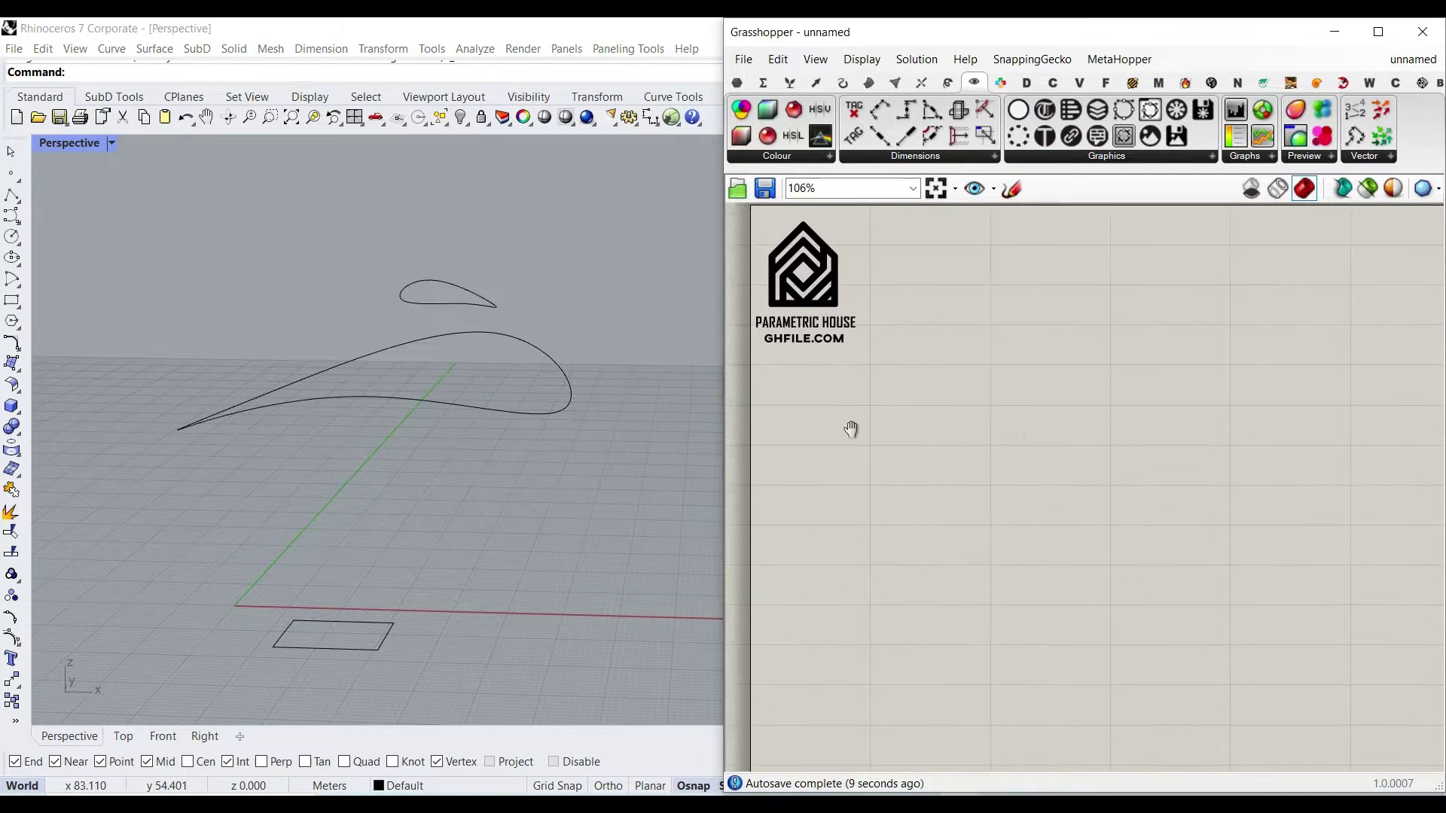
{"action": "right_click_drag", "start_coordinate": [449, 444], "coordinate": [422, 489]}
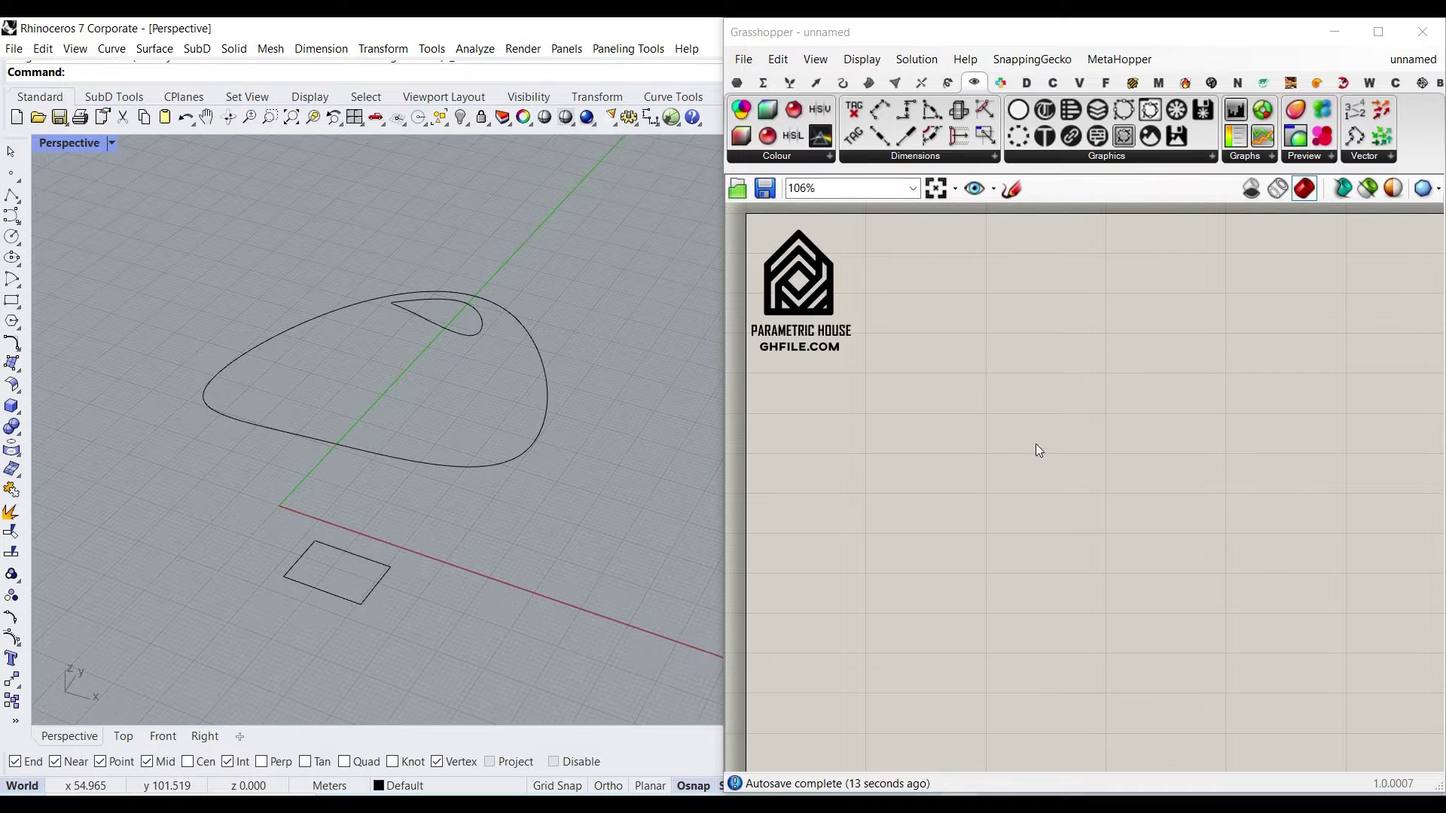
{"action": "left_click", "coordinate": [739, 83]}
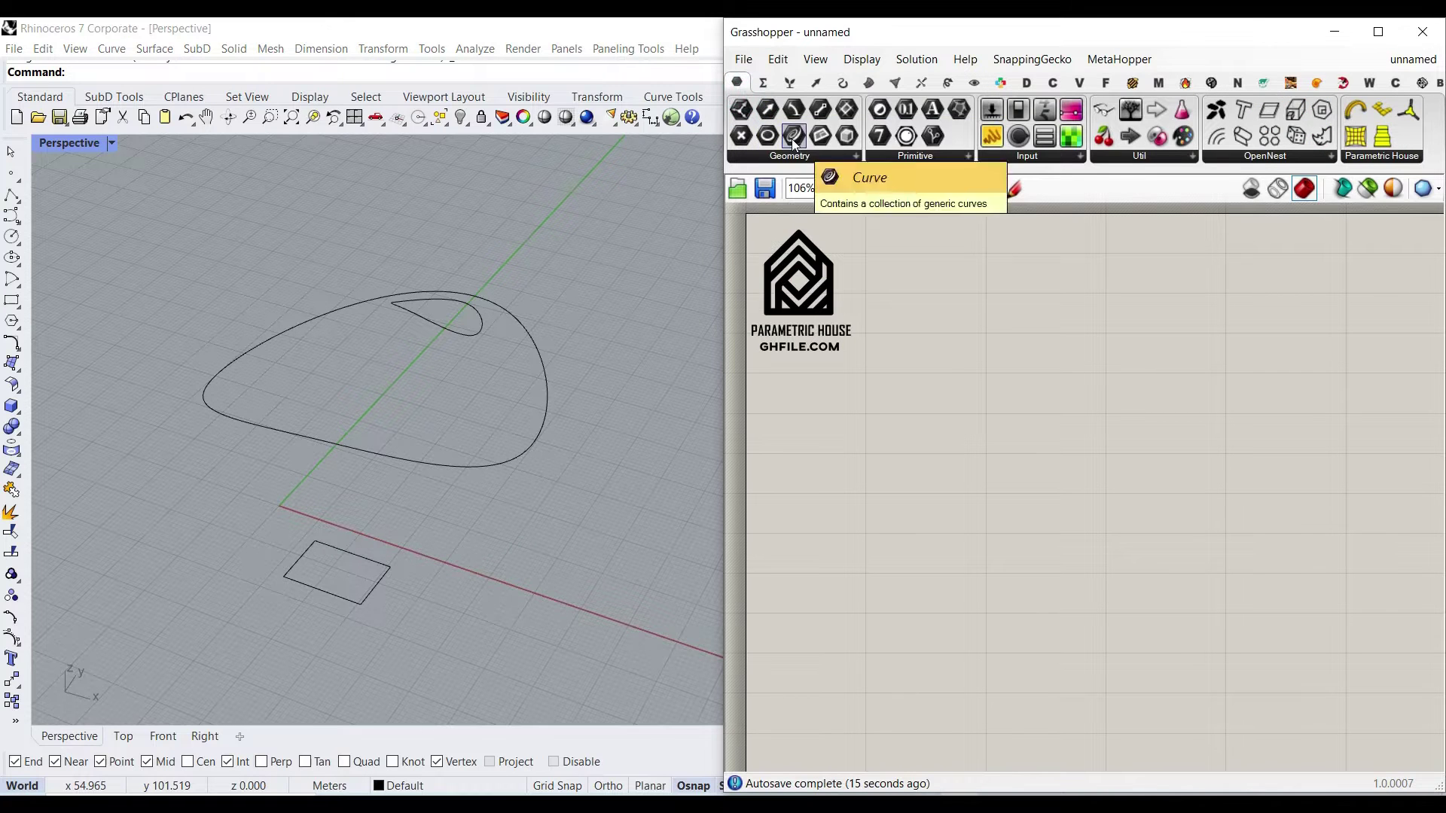
{"action": "left_click_drag", "start_coordinate": [796, 145], "coordinate": [925, 491]}
{"action": "scroll", "coordinate": [925, 491], "scroll_direction": "up", "scroll_amount": 2}
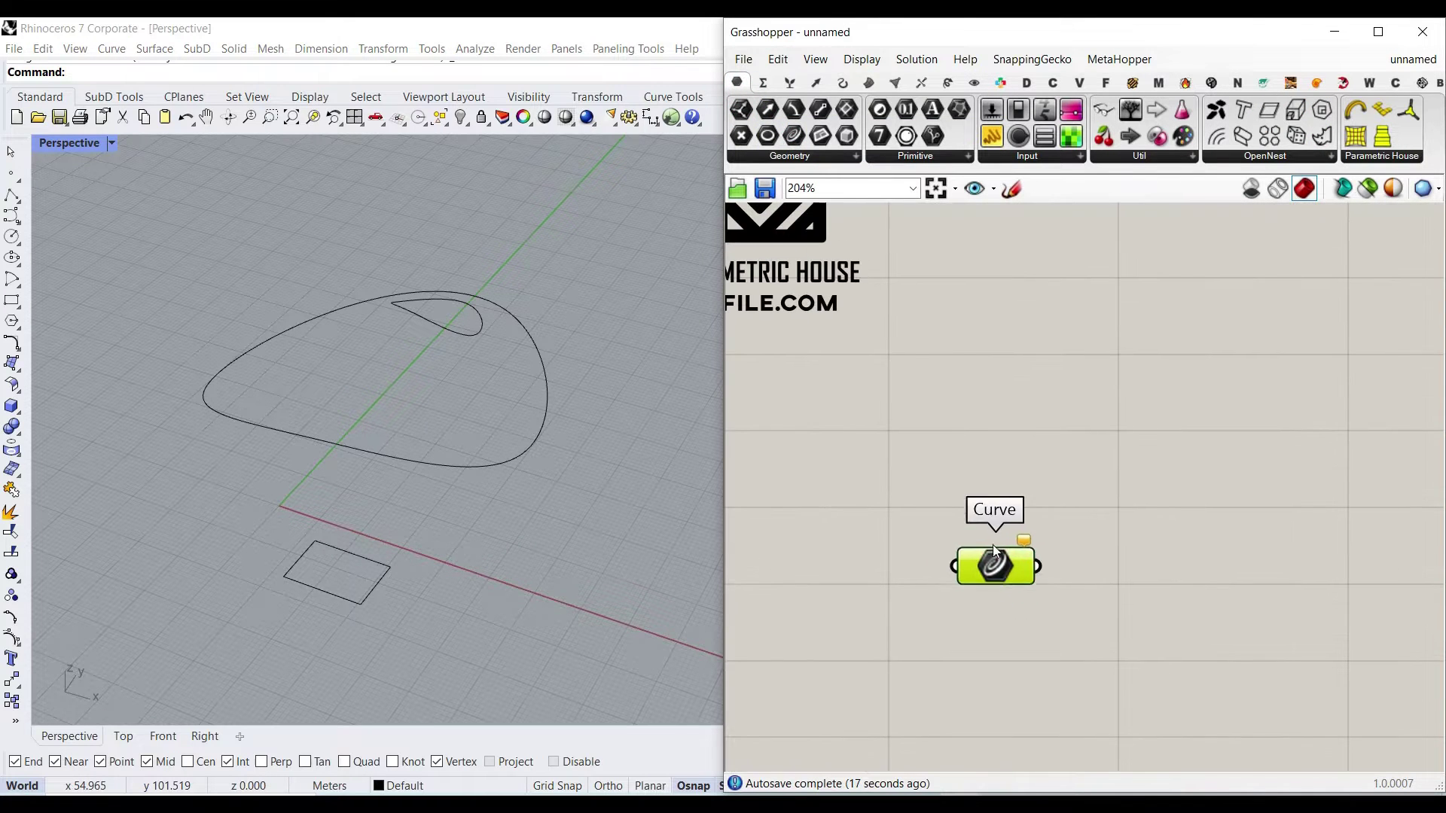
- Reference the large rim curve, the small closed curve and the base rectangle in the Curve parameter, and reposition it on the canvas
{"action": "right_click", "coordinate": [1002, 576]}
{"action": "left_click", "coordinate": [987, 654]}
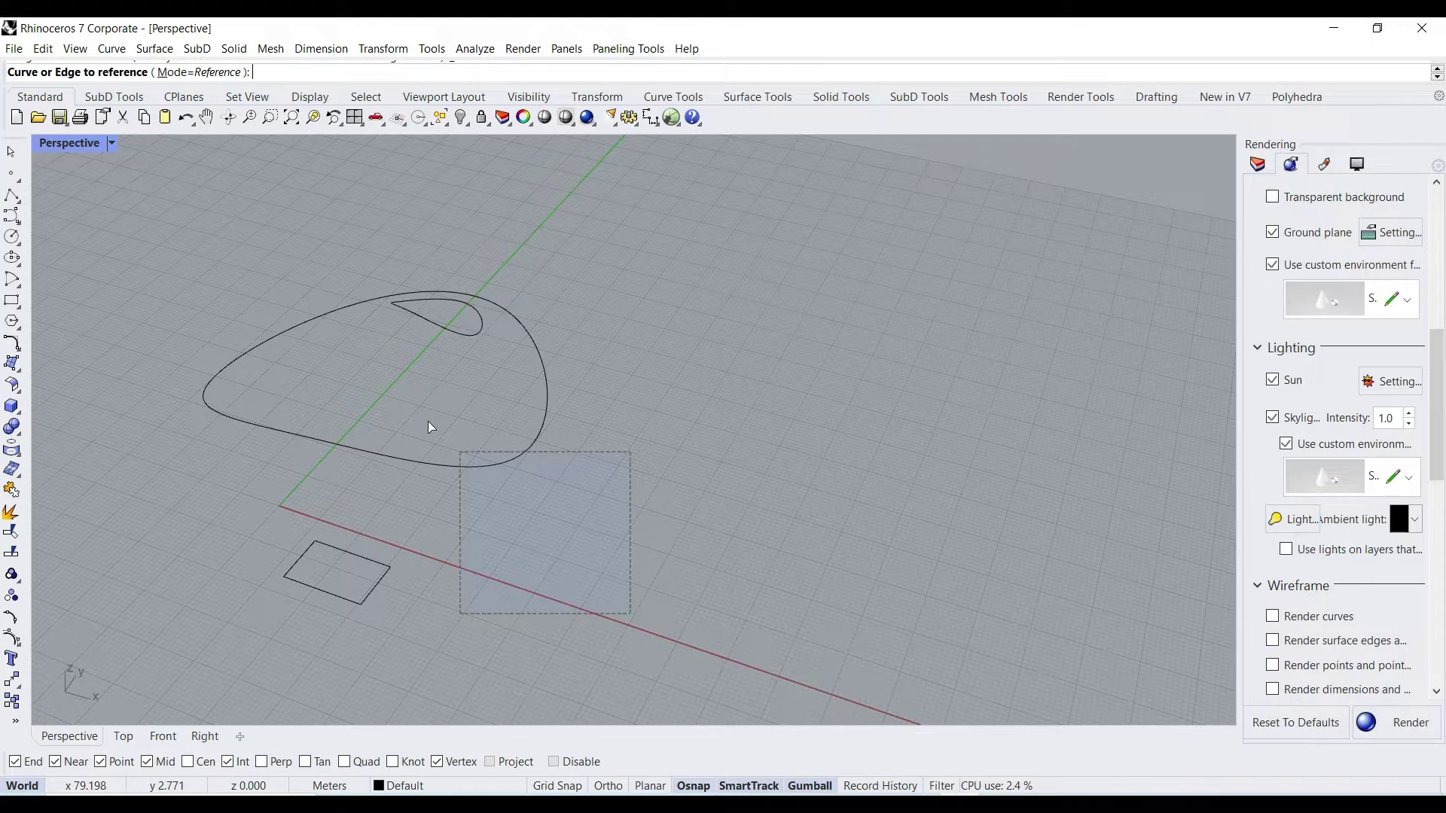
{"action": "left_click_drag", "start_coordinate": [427, 422], "coordinate": [278, 263]}
{"action": "right_click", "coordinate": [268, 257]}
{"action": "right_click_drag", "start_coordinate": [280, 466], "coordinate": [339, 398]}
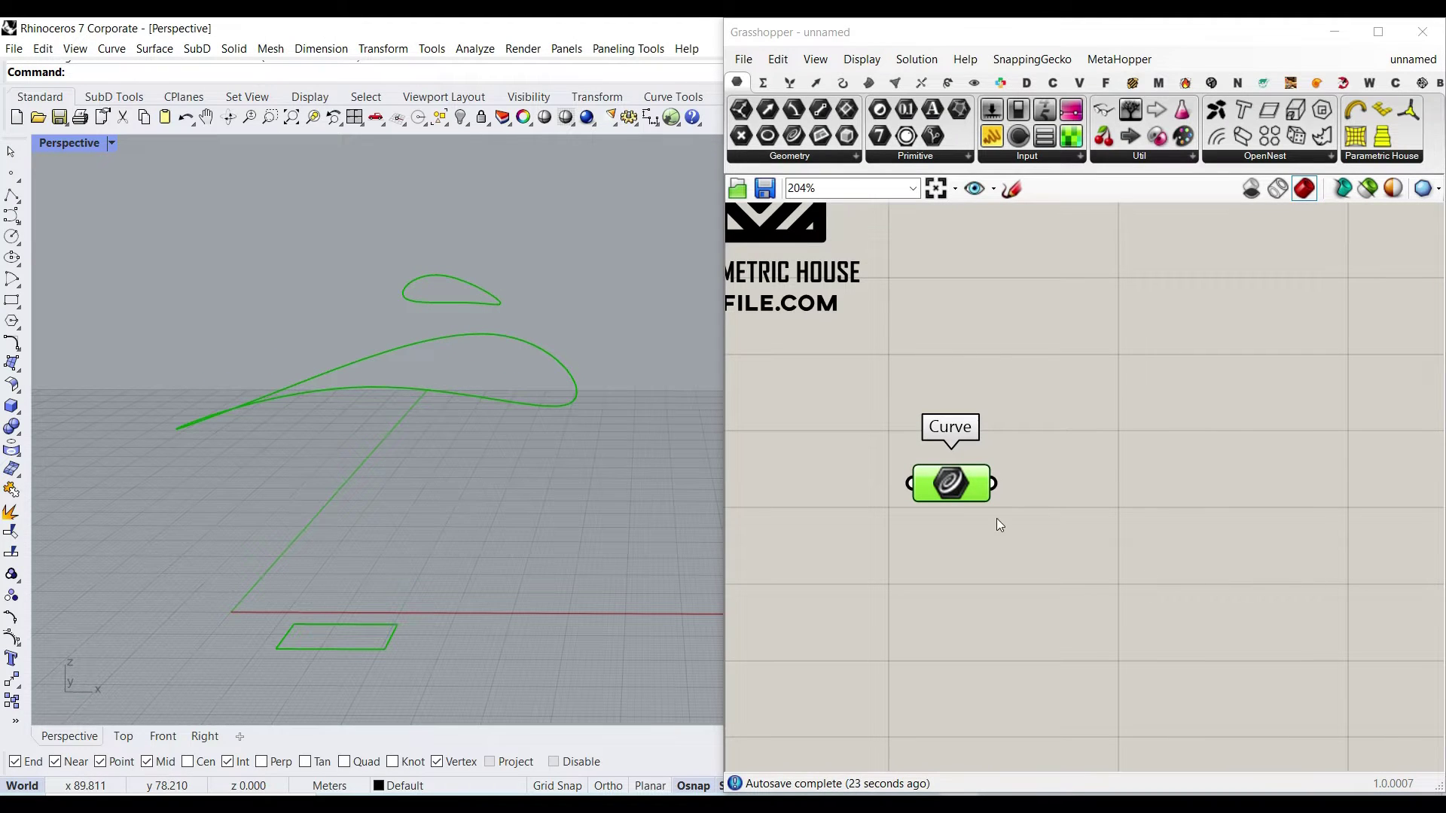
{"action": "left_click_drag", "start_coordinate": [960, 485], "coordinate": [915, 489]}
{"action": "left_click", "coordinate": [983, 408]}
- In the Top view, move the base rectangle toward negative X and positive Y so it crosses the X axis
{"action": "right_click_drag", "start_coordinate": [295, 468], "coordinate": [357, 515]}
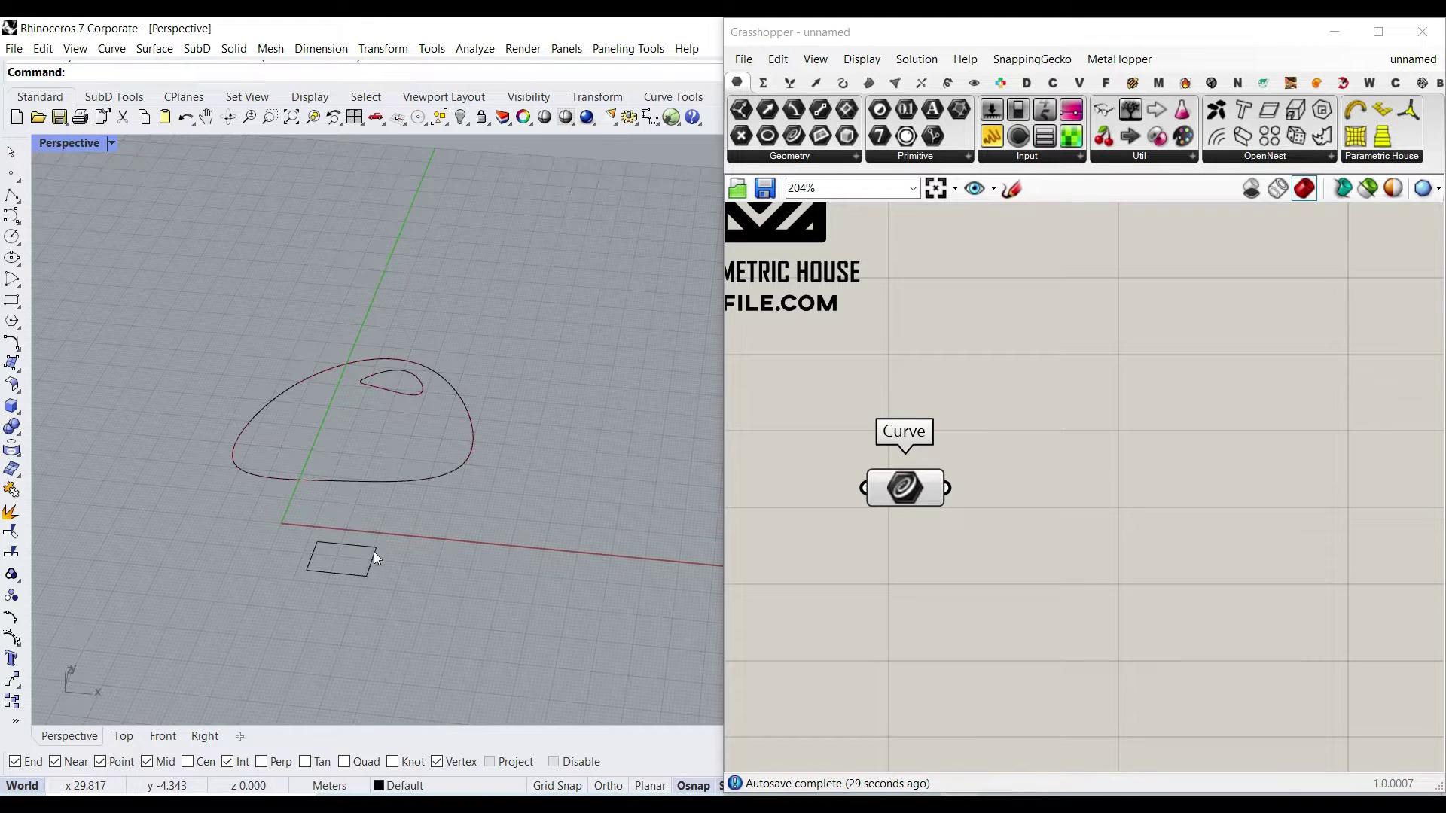
{"action": "scroll", "coordinate": [355, 516], "scroll_direction": "up", "scroll_amount": 2}
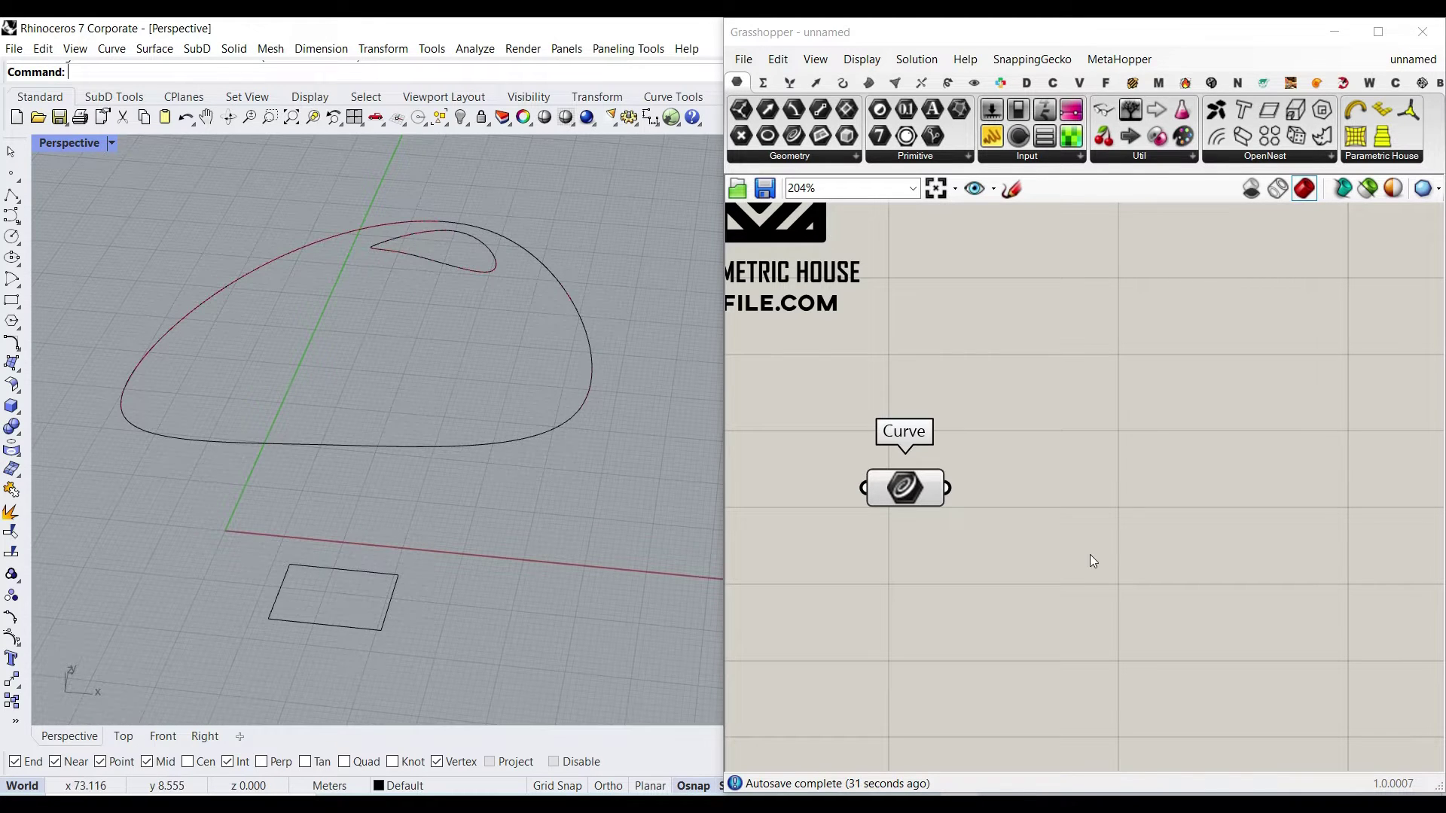
{"action": "left_click", "coordinate": [124, 737]}
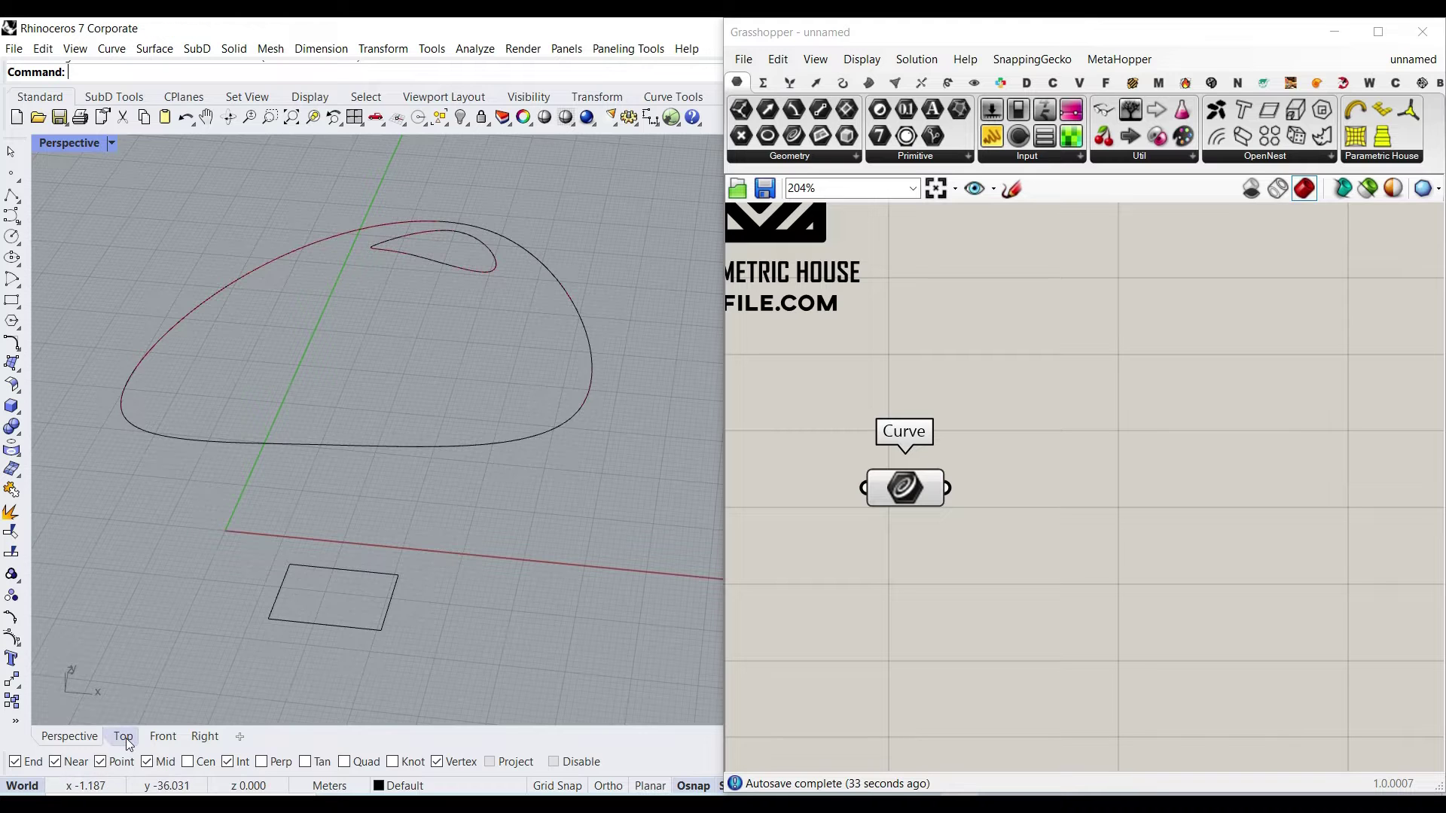
{"action": "scroll", "coordinate": [355, 460], "scroll_direction": "up", "scroll_amount": 12}
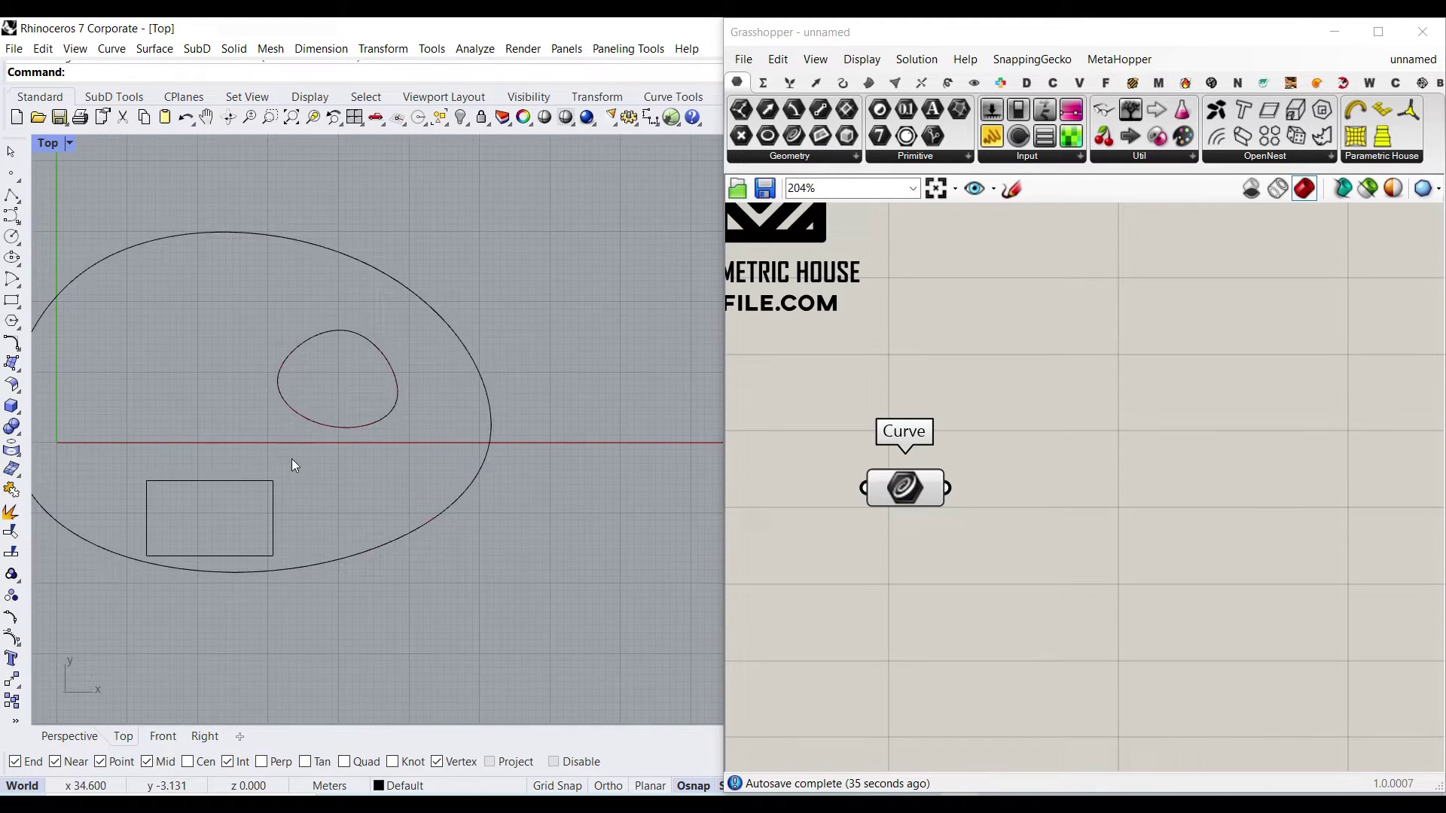
{"action": "right_click_drag", "start_coordinate": [292, 460], "coordinate": [439, 511]}
{"action": "left_click_drag", "start_coordinate": [411, 531], "coordinate": [384, 483]}
- Shift the small closed curve slightly toward positive Y in plan, and return to the Perspective view
{"action": "left_click", "coordinate": [486, 470]}
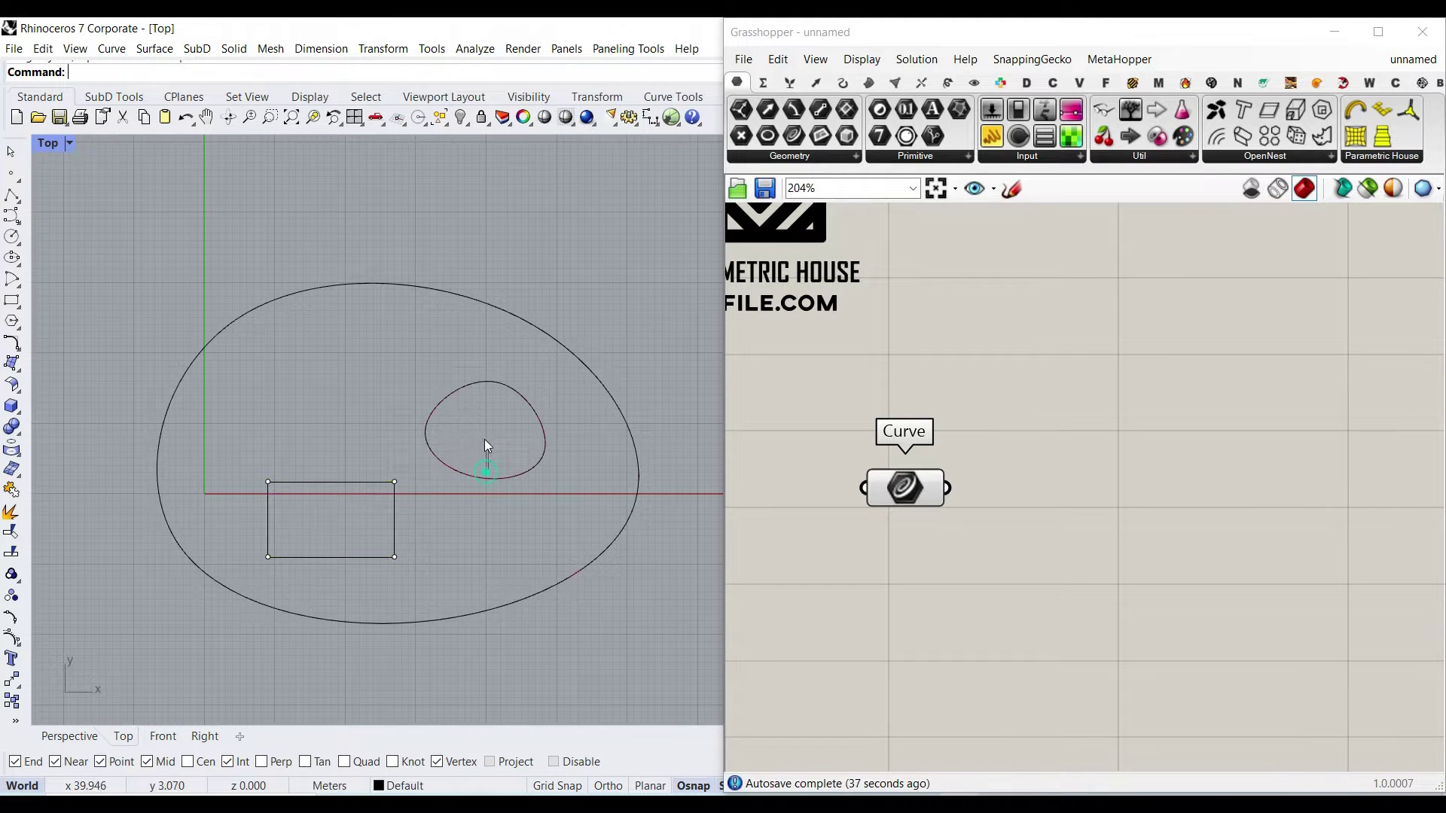
{"action": "mouse_move", "coordinate": [478, 476]}
{"action": "left_mouse_down"}
{"action": "mouse_move", "coordinate": [467, 445]}
{"action": "mouse_move", "coordinate": [474, 465]}
{"action": "left_mouse_up"}
{"action": "left_click", "coordinate": [536, 534]}
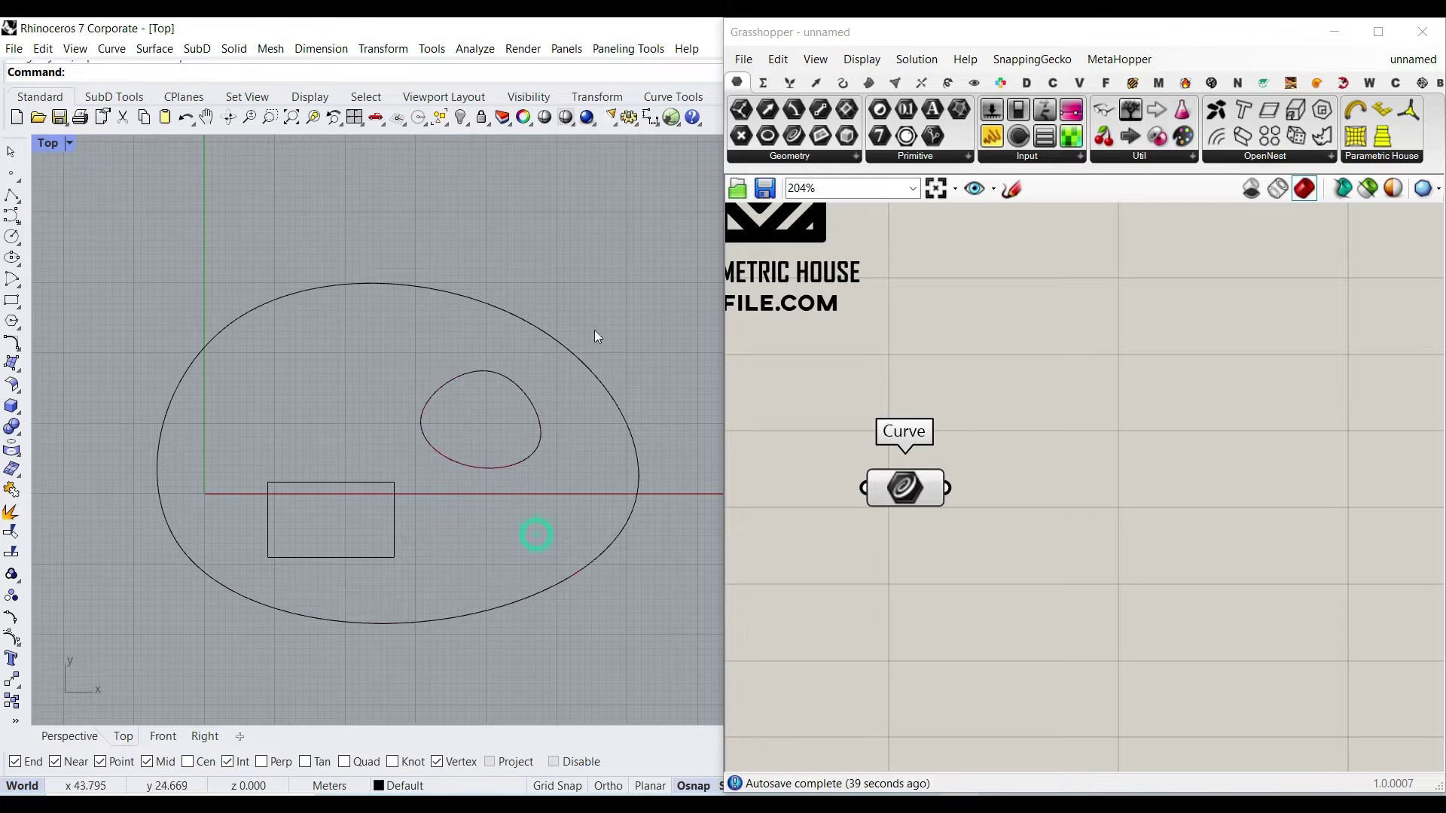
{"action": "left_click", "coordinate": [70, 736]}
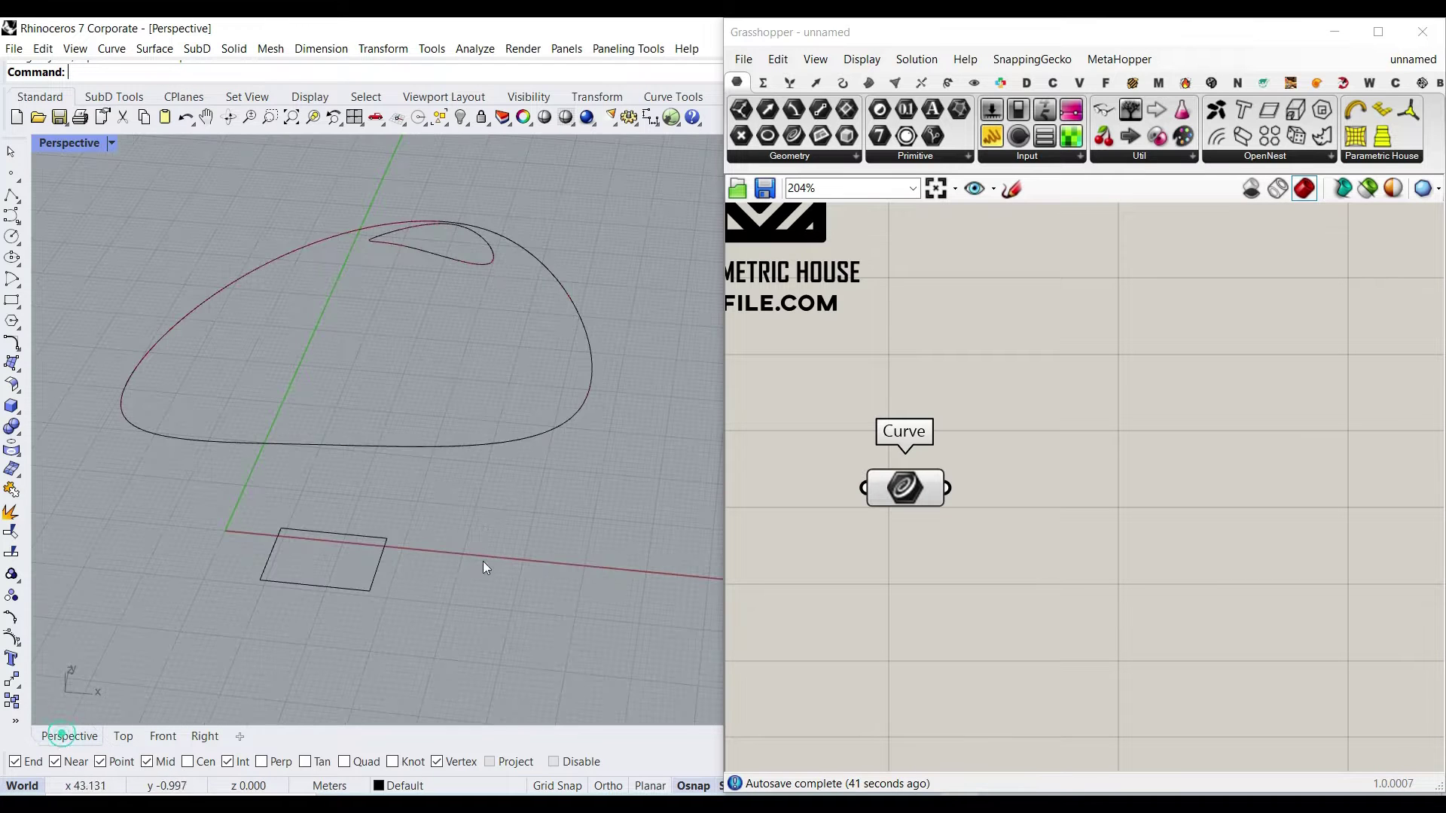
- Add a Project transform component beside the Curve parameter on the canvas
{"action": "right_click_drag", "start_coordinate": [482, 562], "coordinate": [484, 548]}
{"action": "scroll", "coordinate": [1144, 537], "scroll_direction": "up", "scroll_amount": 2}
{"action": "double_click", "coordinate": [1085, 537]}
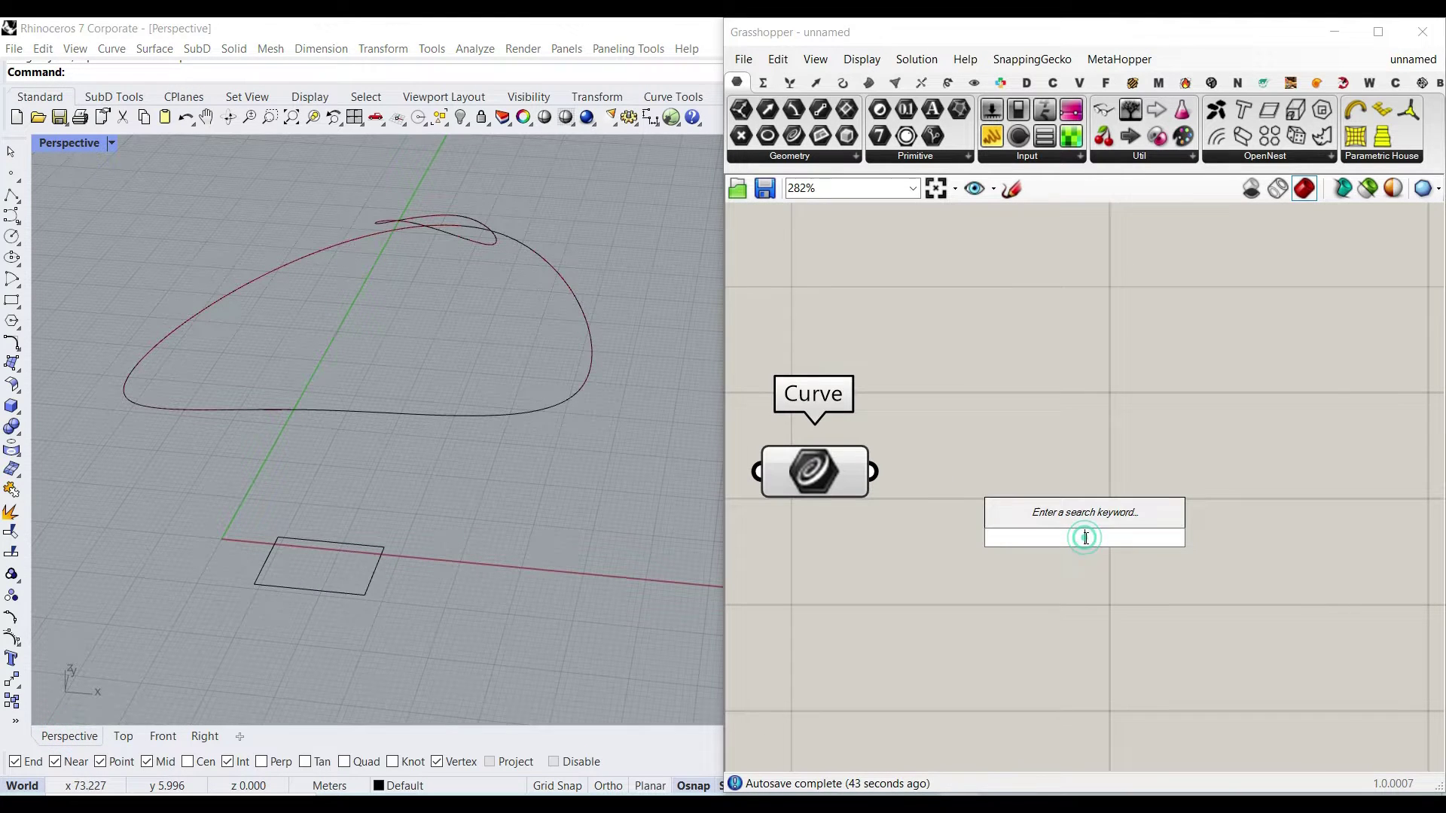
{"action": "type", "text": "PRO"}
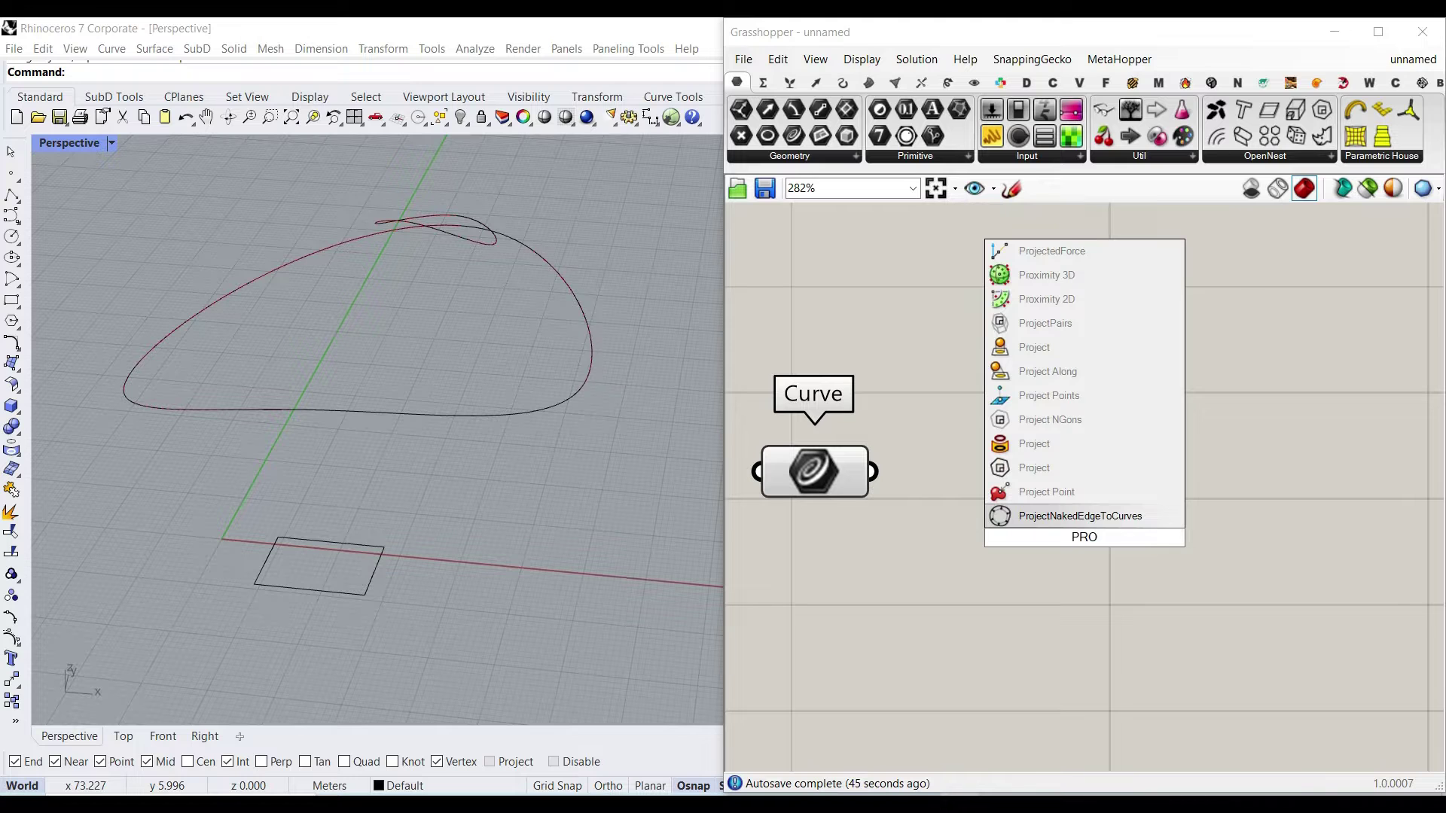
{"action": "left_click", "coordinate": [1055, 350]}
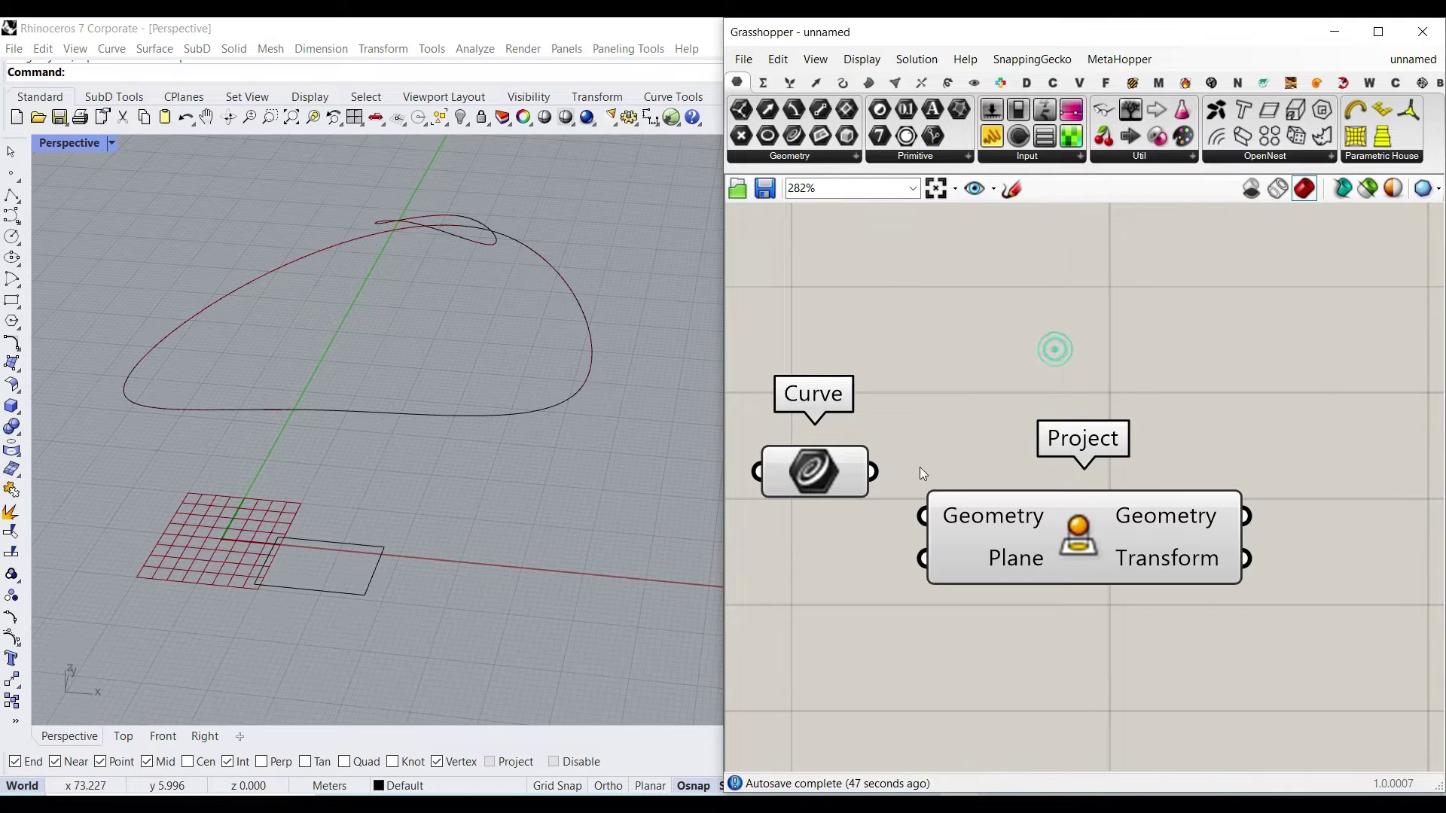
- Feed the Curve parameter into the Project component's Geometry input so the curves are flattened onto the base plane
{"action": "left_click_drag", "start_coordinate": [872, 472], "coordinate": [1049, 493]}
{"action": "left_click", "coordinate": [1004, 562]}
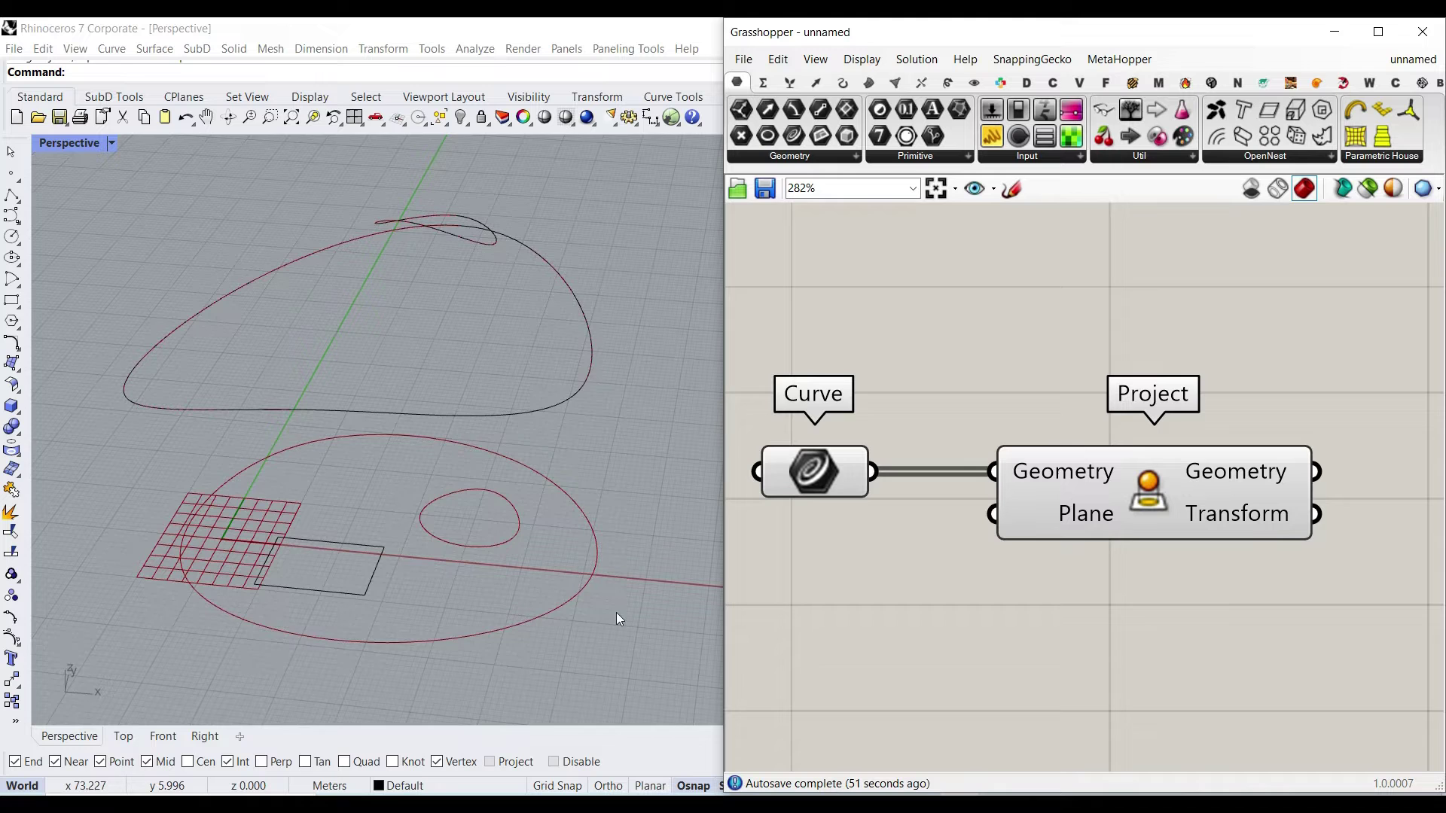
{"action": "right_click_drag", "start_coordinate": [616, 612], "coordinate": [401, 593]}
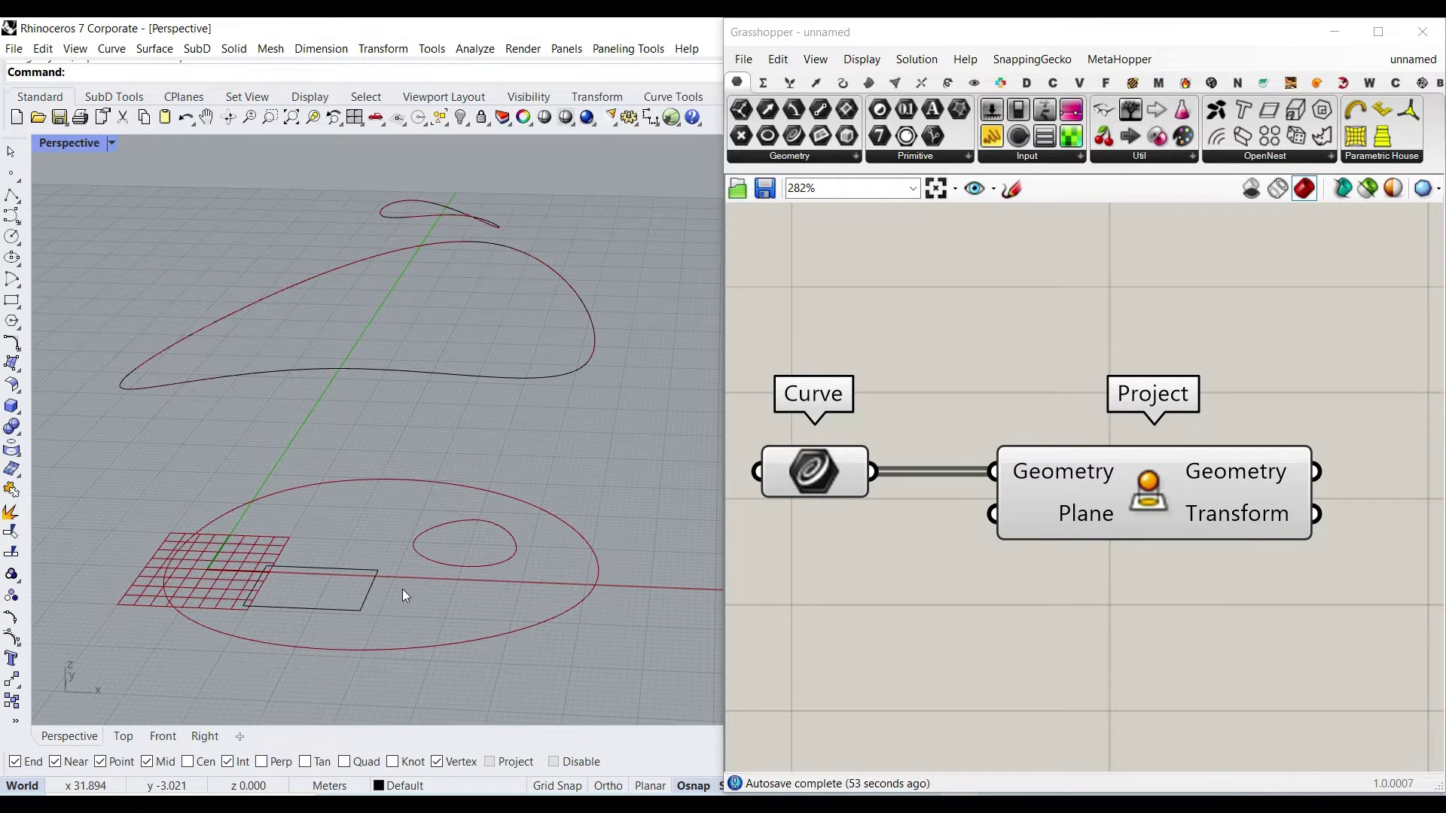
{"action": "scroll", "coordinate": [404, 589], "scroll_direction": "down", "scroll_amount": 3}
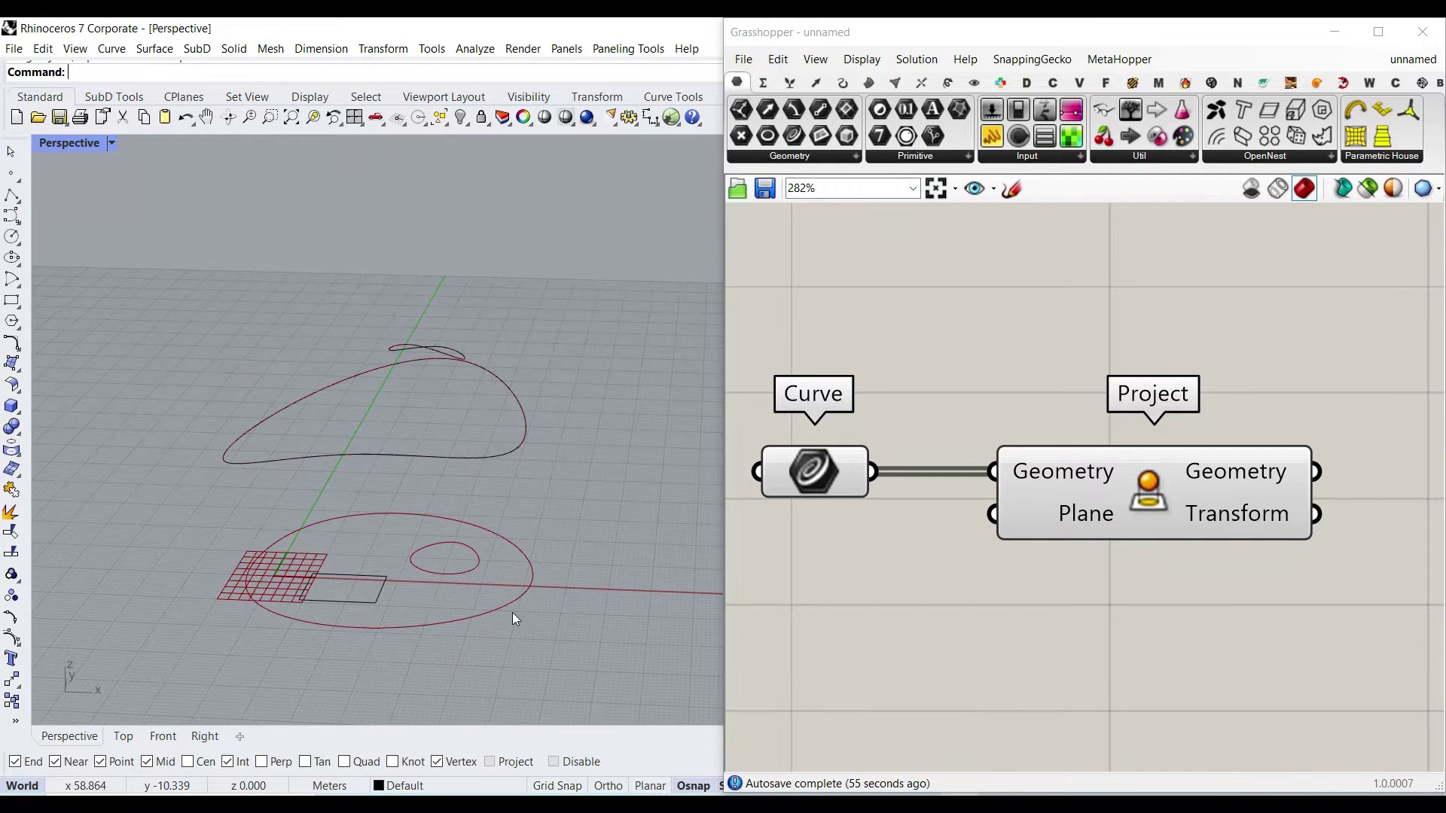
- Raise the rim curve, the small closed curve and the base rectangle together slightly along Z above the ground plane
{"action": "left_click_drag", "start_coordinate": [513, 613], "coordinate": [288, 339]}
{"action": "left_click_drag", "start_coordinate": [375, 408], "coordinate": [373, 389]}
{"action": "left_click", "coordinate": [548, 453]}
{"action": "scroll", "coordinate": [370, 475], "scroll_direction": "up", "scroll_amount": 5}
{"action": "right_click_drag", "start_coordinate": [369, 518], "coordinate": [369, 490]}
{"action": "scroll", "coordinate": [369, 490], "scroll_direction": "down", "scroll_amount": 6}
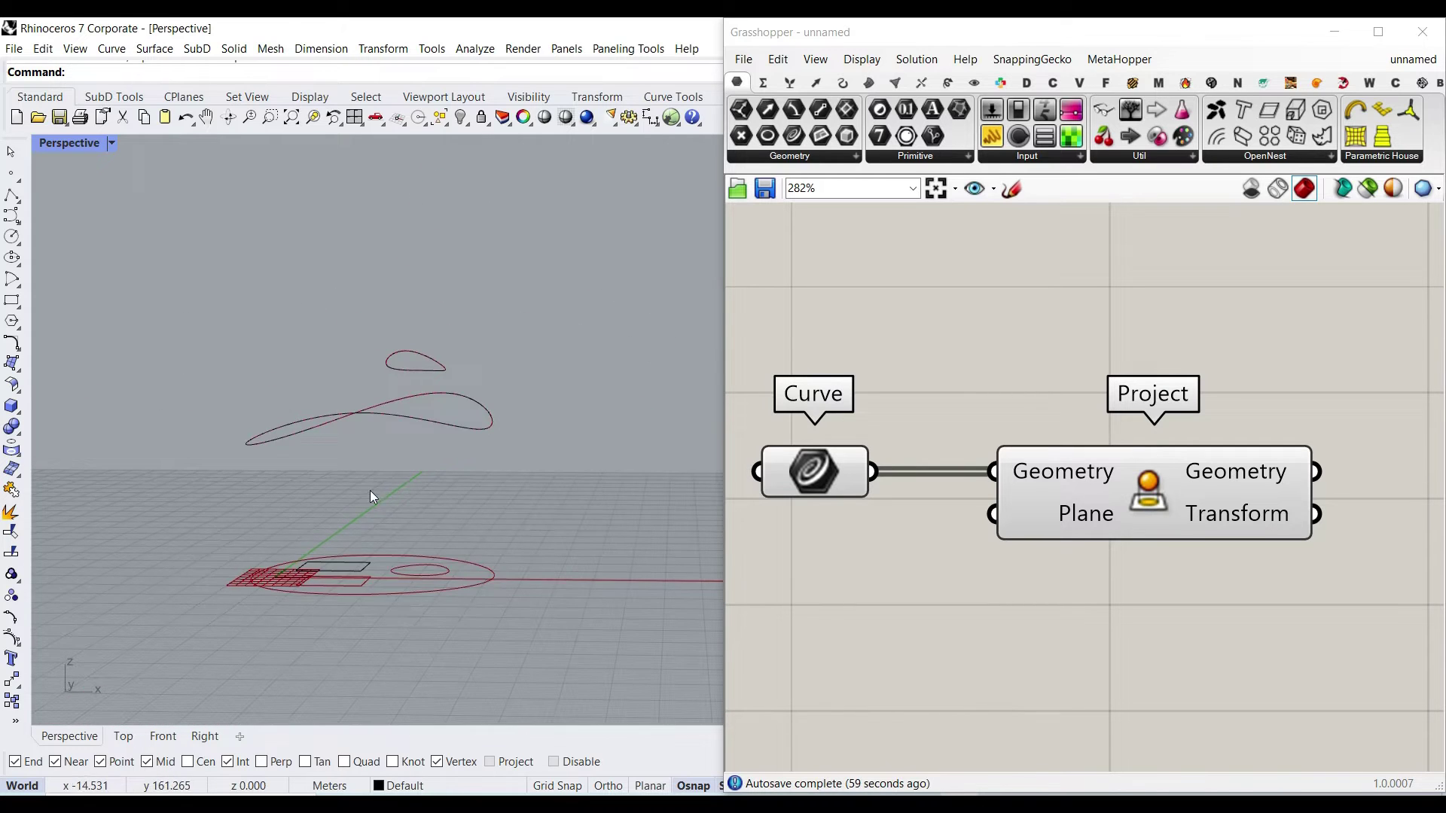
{"action": "scroll", "coordinate": [388, 561], "scroll_direction": "up", "scroll_amount": 6}
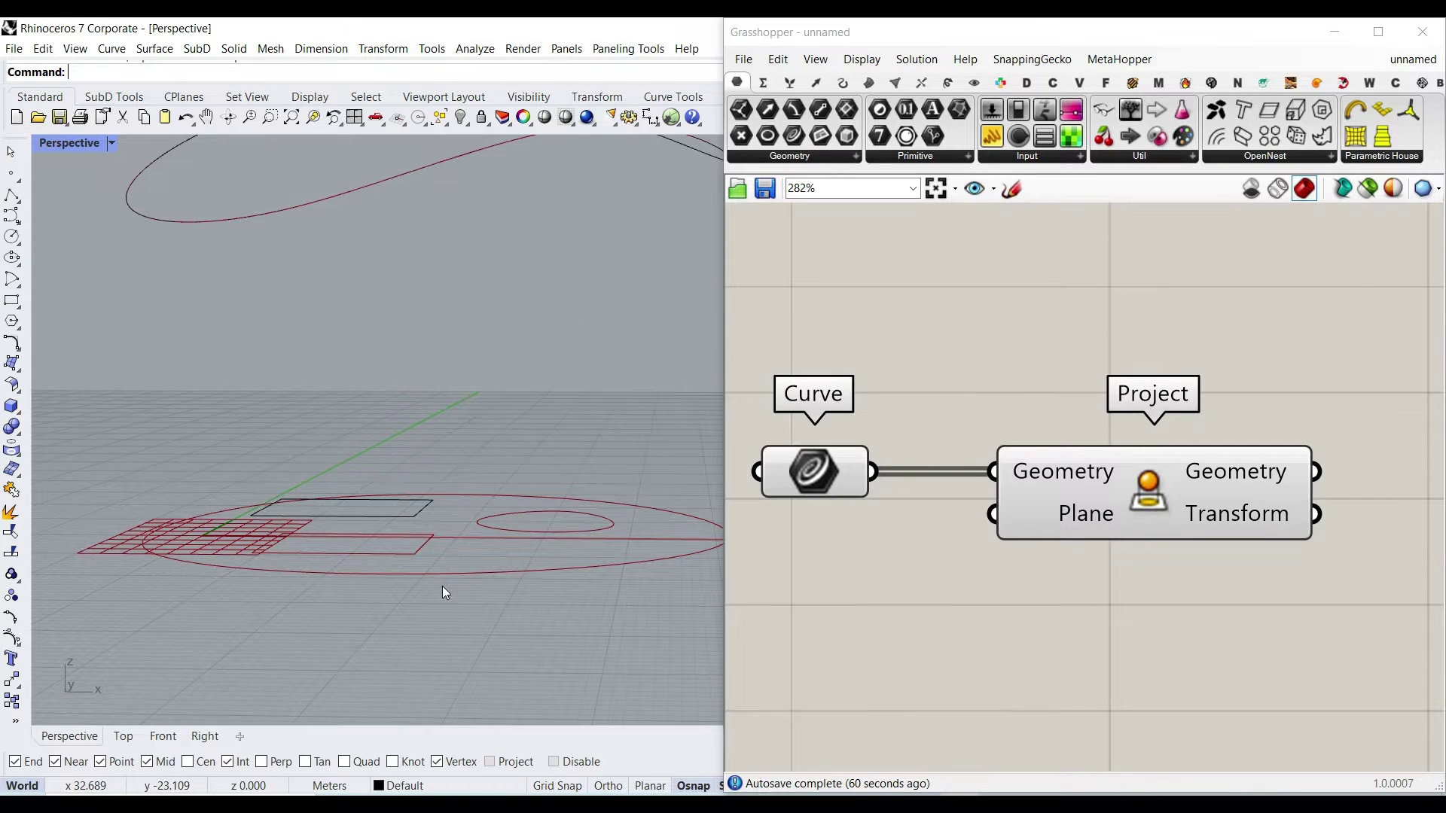
{"action": "right_click_drag", "start_coordinate": [448, 576], "coordinate": [463, 398]}
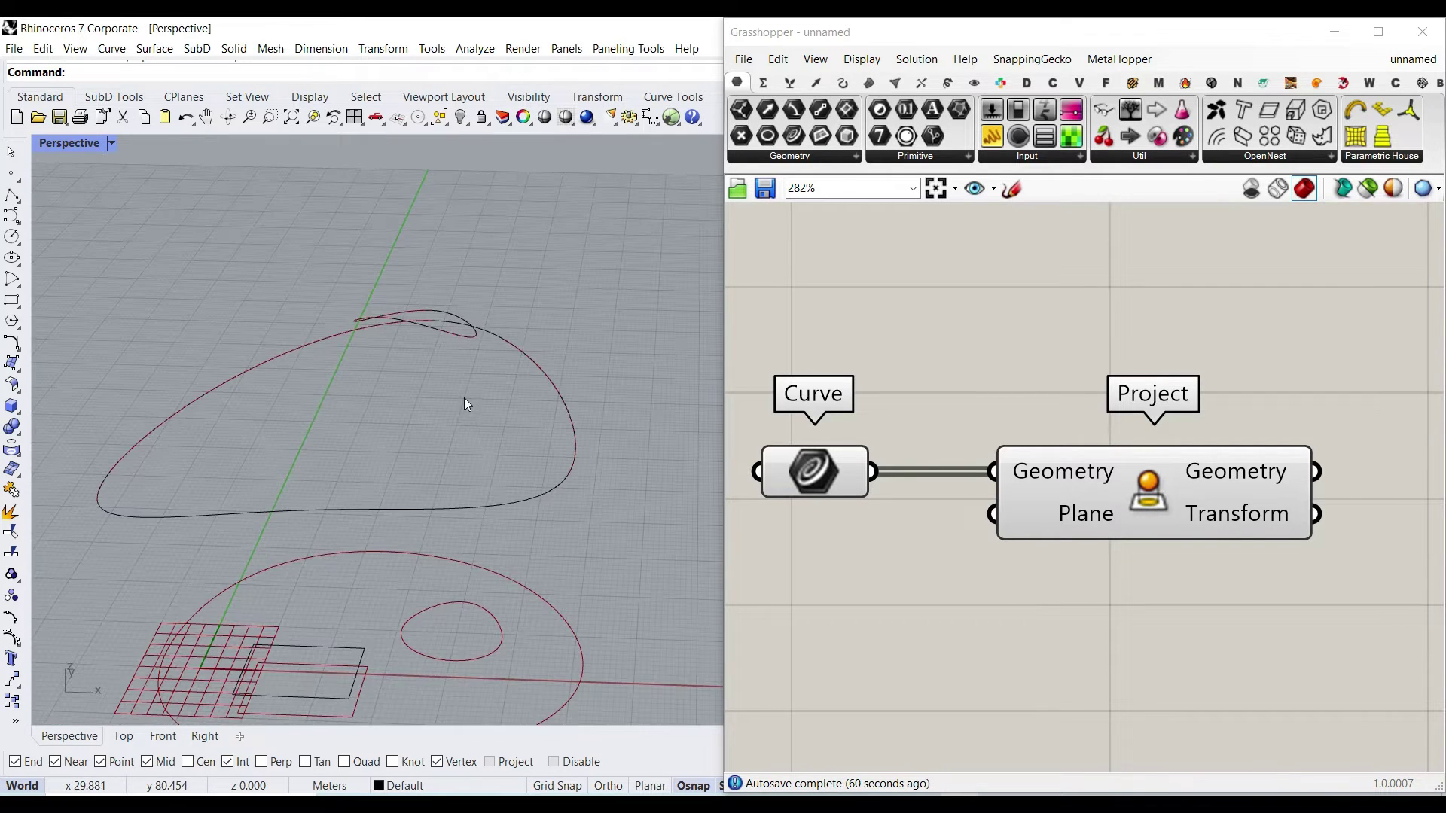
{"action": "right_click_drag", "start_coordinate": [455, 480], "coordinate": [451, 472]}
- Add a Boundary Surfaces component after Project and connect the projected Geometry output to its Edges input
{"action": "right_click_drag", "start_coordinate": [1131, 498], "coordinate": [942, 520]}
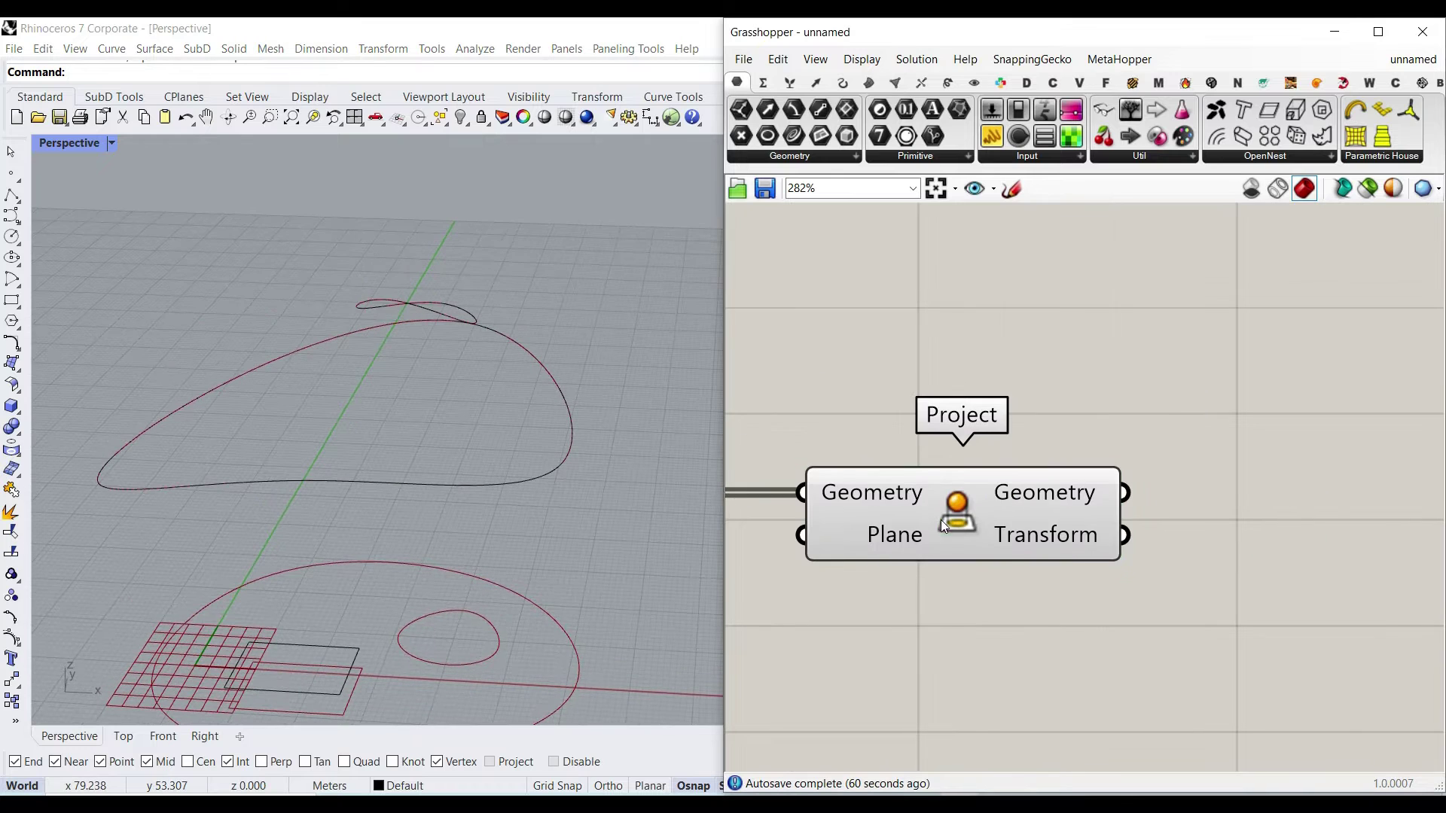
{"action": "left_click_drag", "start_coordinate": [941, 520], "coordinate": [900, 531]}
{"action": "left_click", "coordinate": [1075, 363]}
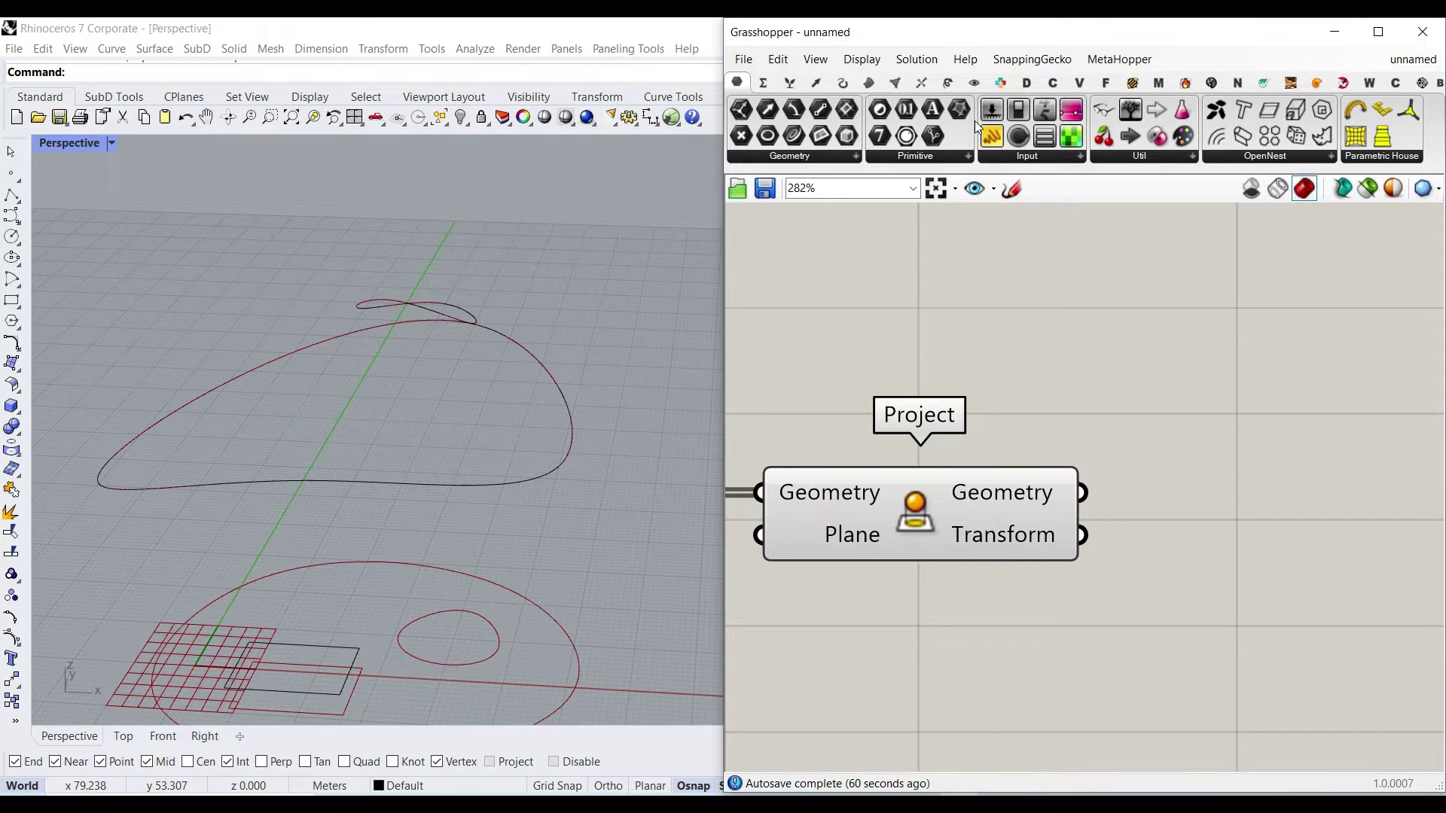
{"action": "left_click", "coordinate": [863, 88]}
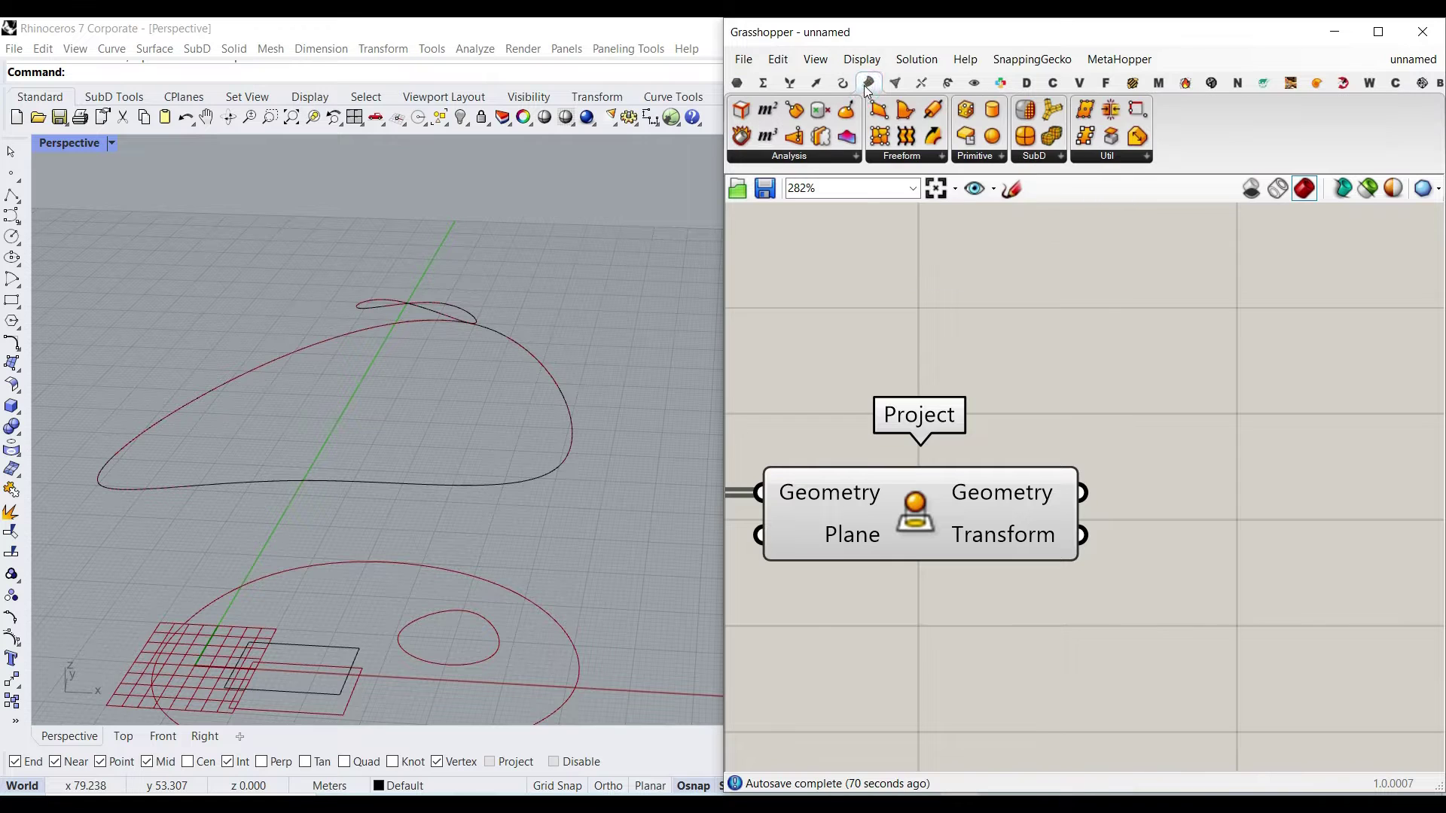
{"action": "left_click_drag", "start_coordinate": [921, 132], "coordinate": [1269, 485]}
{"action": "left_click_drag", "start_coordinate": [1082, 493], "coordinate": [1140, 483]}
{"action": "scroll", "coordinate": [482, 500], "scroll_direction": "down", "scroll_amount": 6}
{"action": "scroll", "coordinate": [442, 512], "scroll_direction": "up", "scroll_amount": 6}
{"action": "right_click_drag", "start_coordinate": [482, 501], "coordinate": [422, 563]}
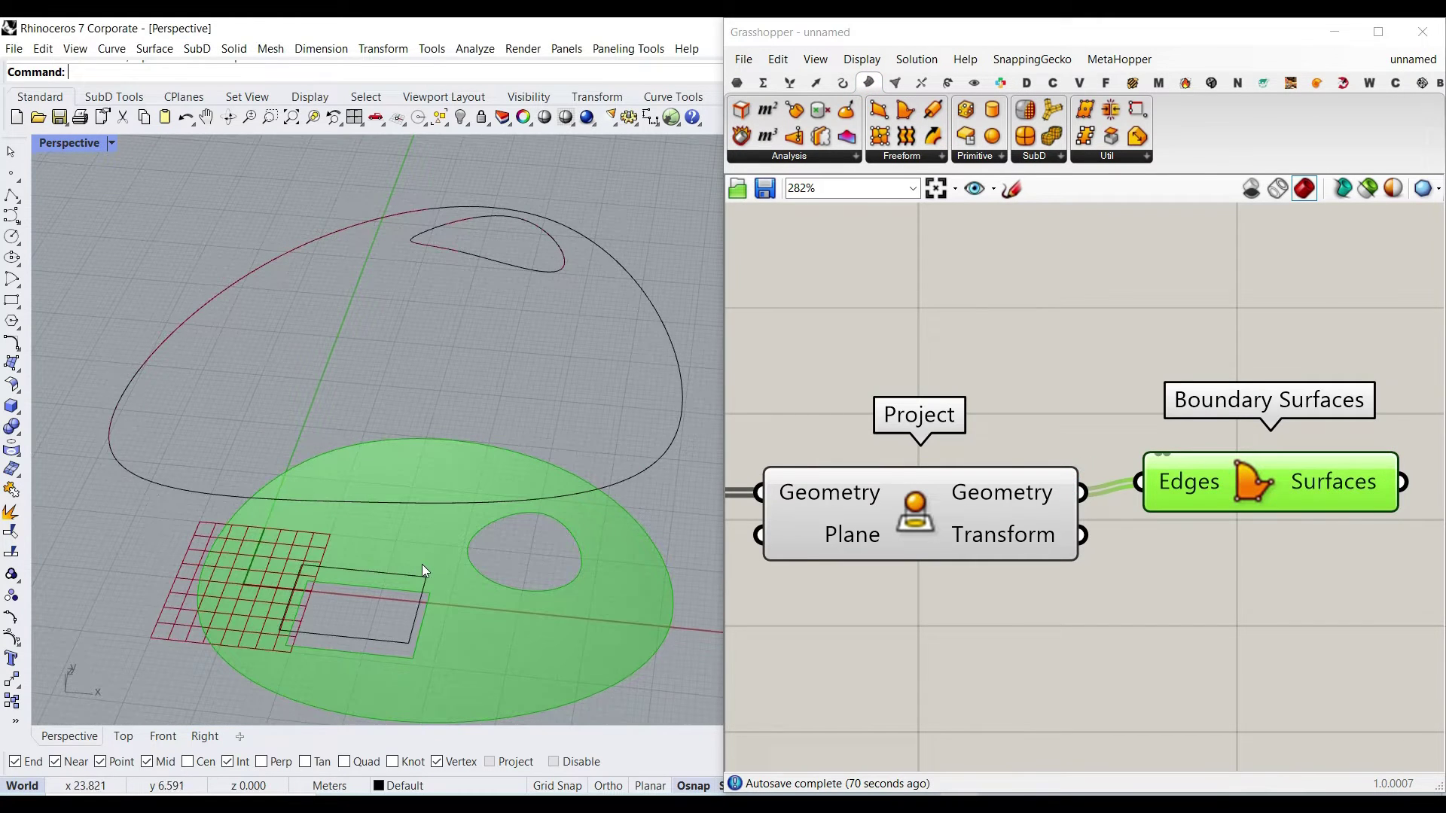
- Add a TriRemesh component to the canvas beside Boundary Surfaces
{"action": "right_click_drag", "start_coordinate": [1282, 515], "coordinate": [947, 523]}
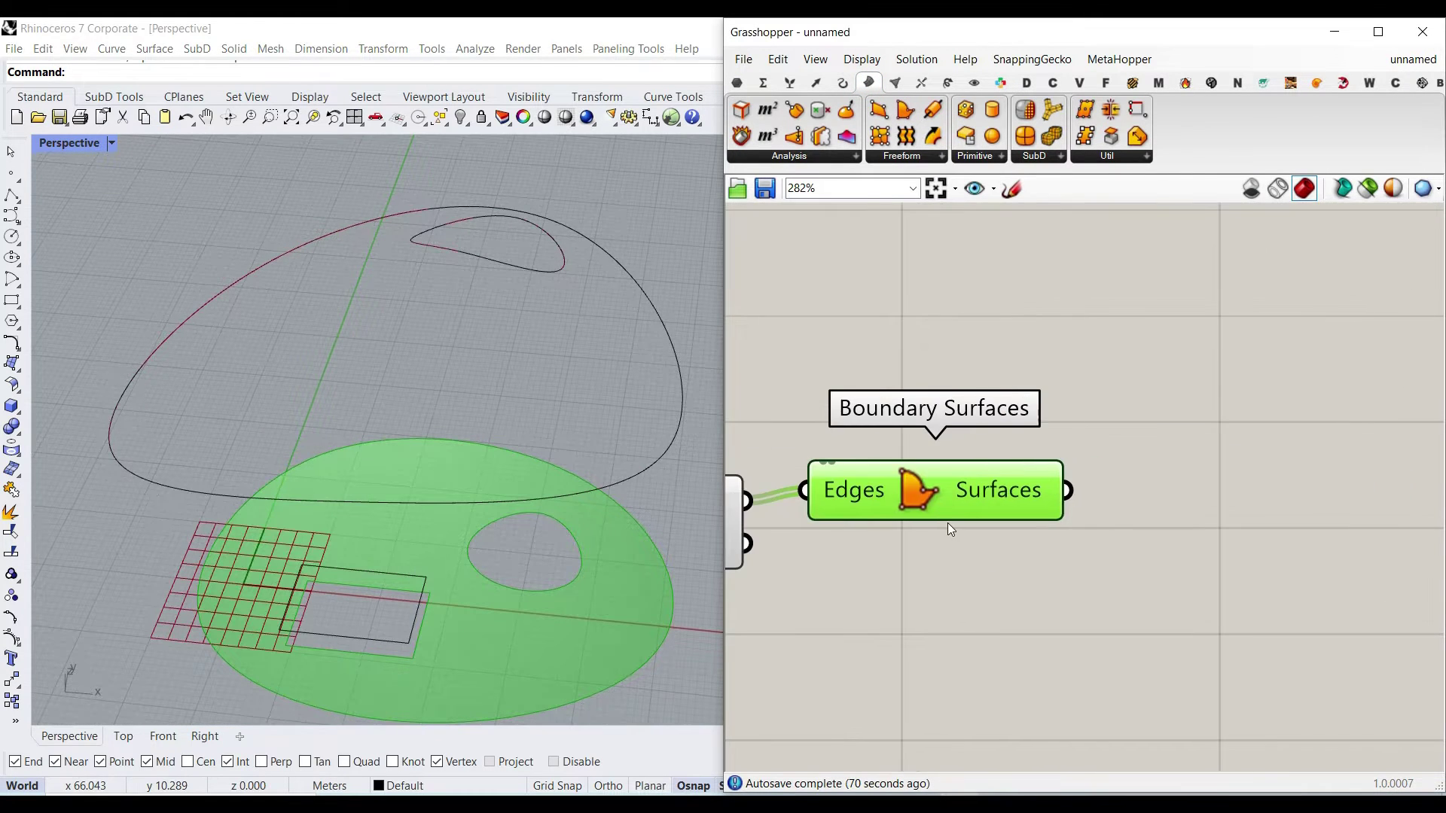
{"action": "left_click", "coordinate": [897, 80]}
{"action": "left_click", "coordinate": [1179, 156]}
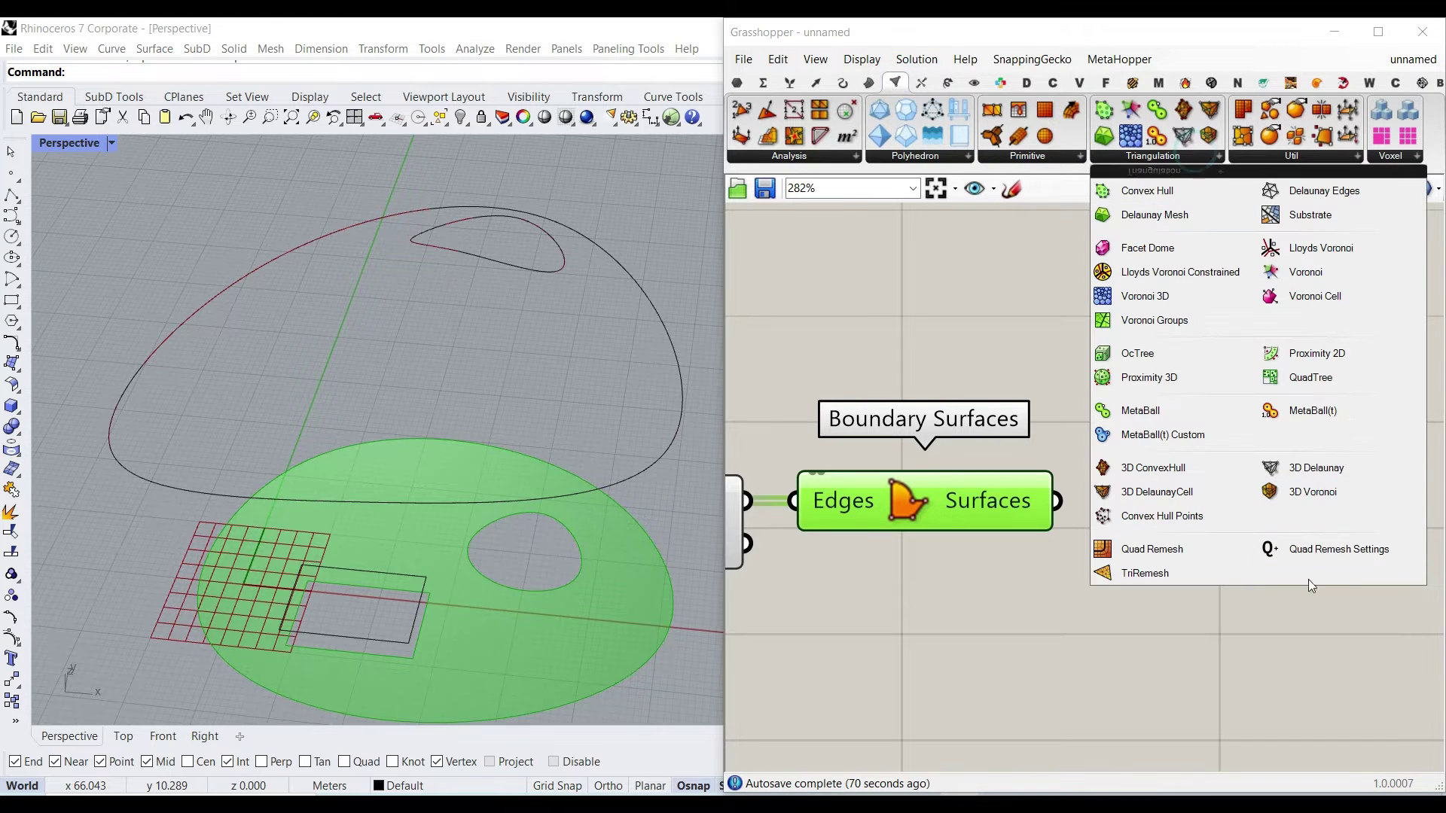
{"action": "left_click_drag", "start_coordinate": [1187, 577], "coordinate": [1281, 635]}
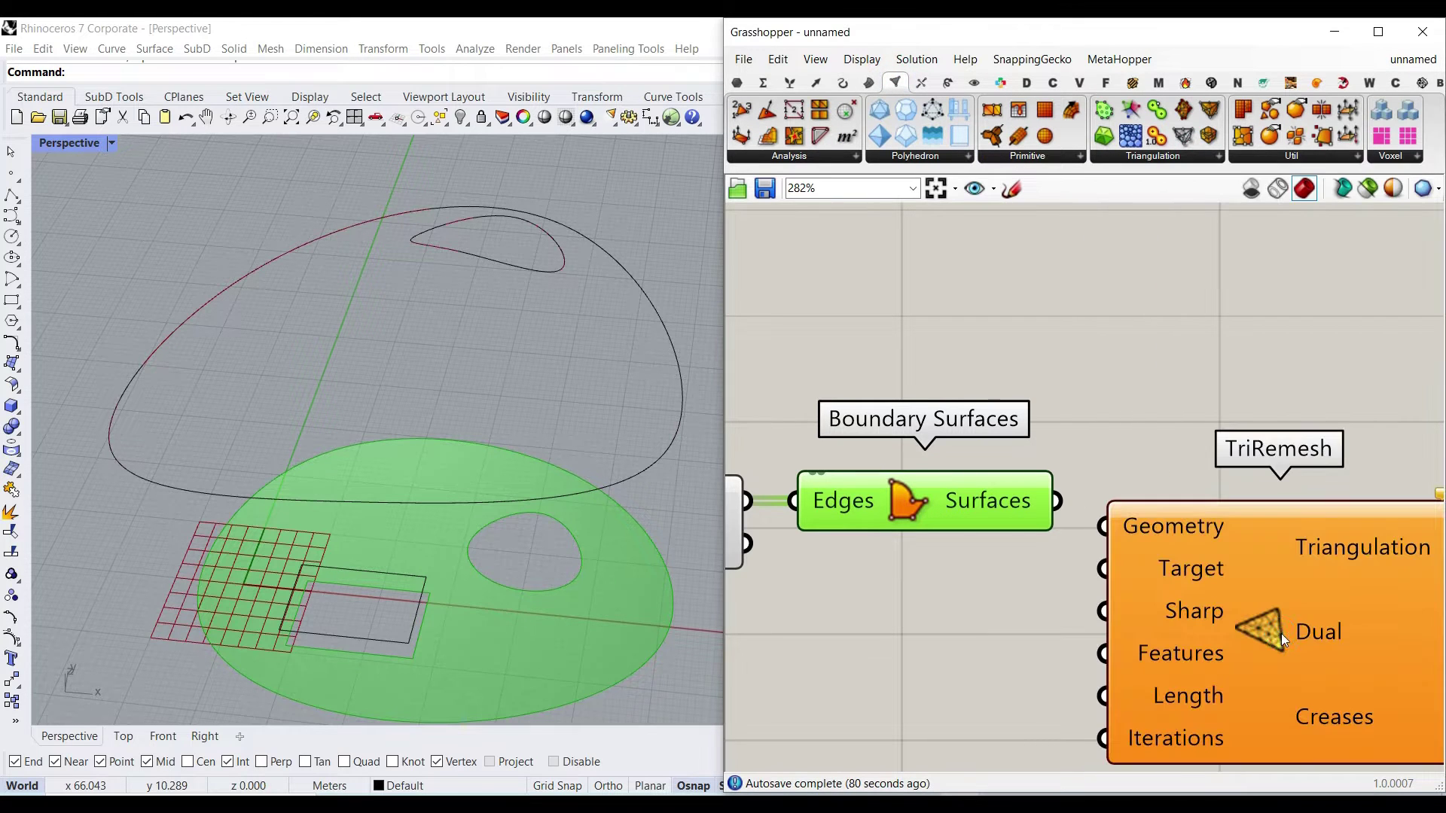
- Bake the boundary surface into Rhino and move the baked copy toward negative X, away from the curves
{"action": "right_click", "coordinate": [1003, 503]}
{"action": "left_click", "coordinate": [1042, 535]}
{"action": "left_click", "coordinate": [1038, 704]}
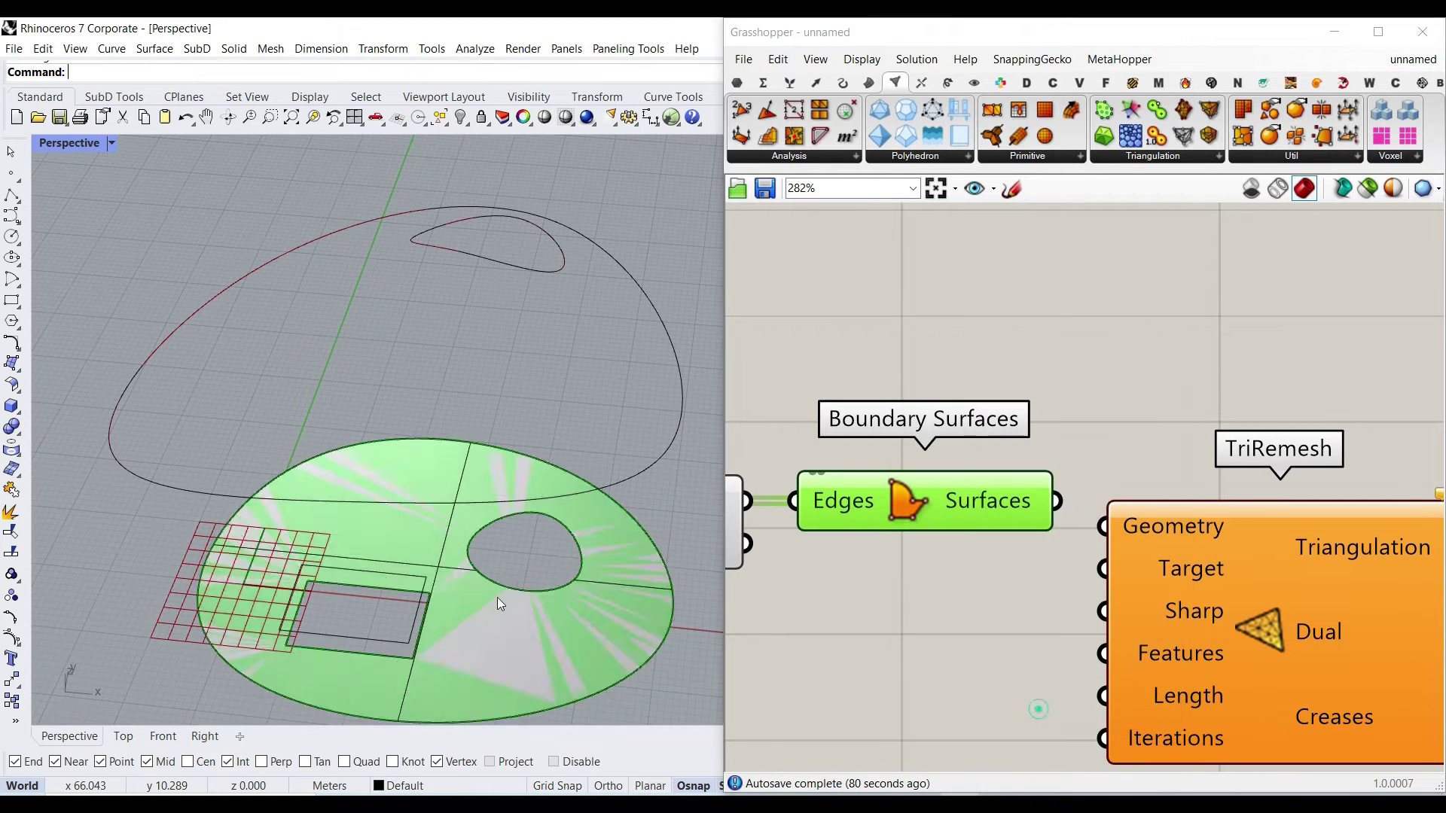
{"action": "scroll", "coordinate": [489, 610], "scroll_direction": "down", "scroll_amount": 3}
{"action": "left_click_drag", "start_coordinate": [481, 623], "coordinate": [381, 631]}
{"action": "scroll", "coordinate": [595, 672], "scroll_direction": "down", "scroll_amount": 6}
{"action": "scroll", "coordinate": [383, 557], "scroll_direction": "up", "scroll_amount": 7}
{"action": "left_click", "coordinate": [390, 458]}
{"action": "right_click_drag", "start_coordinate": [390, 458], "coordinate": [443, 283], "text": "shift"}
{"action": "scroll", "coordinate": [359, 555], "scroll_direction": "up", "scroll_amount": 3}
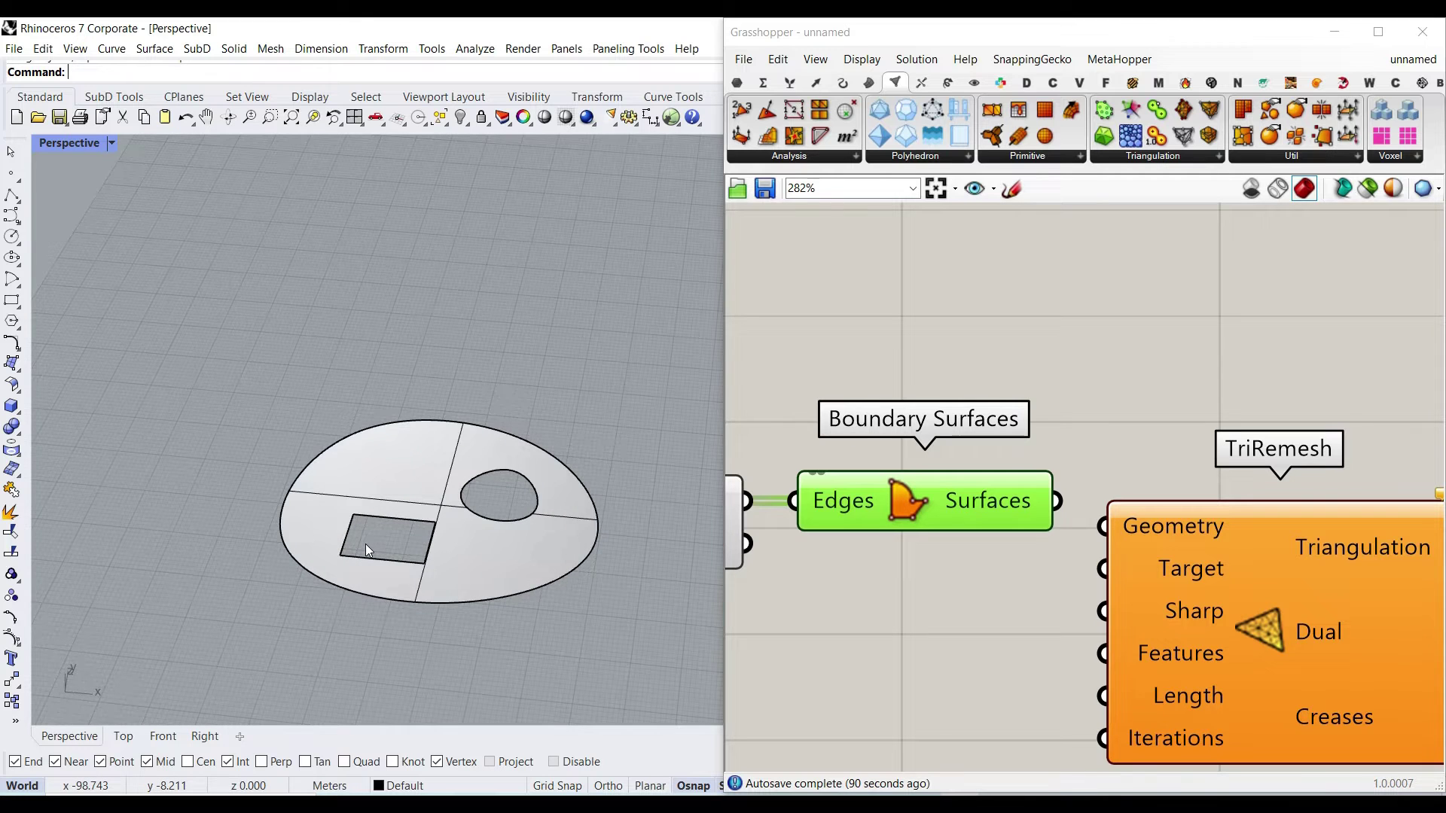
- Untrim the baked surface's outer edge, round hole and rectangular hole to reveal its underlying rectangular surface
{"action": "type", "text": "Untrim"}
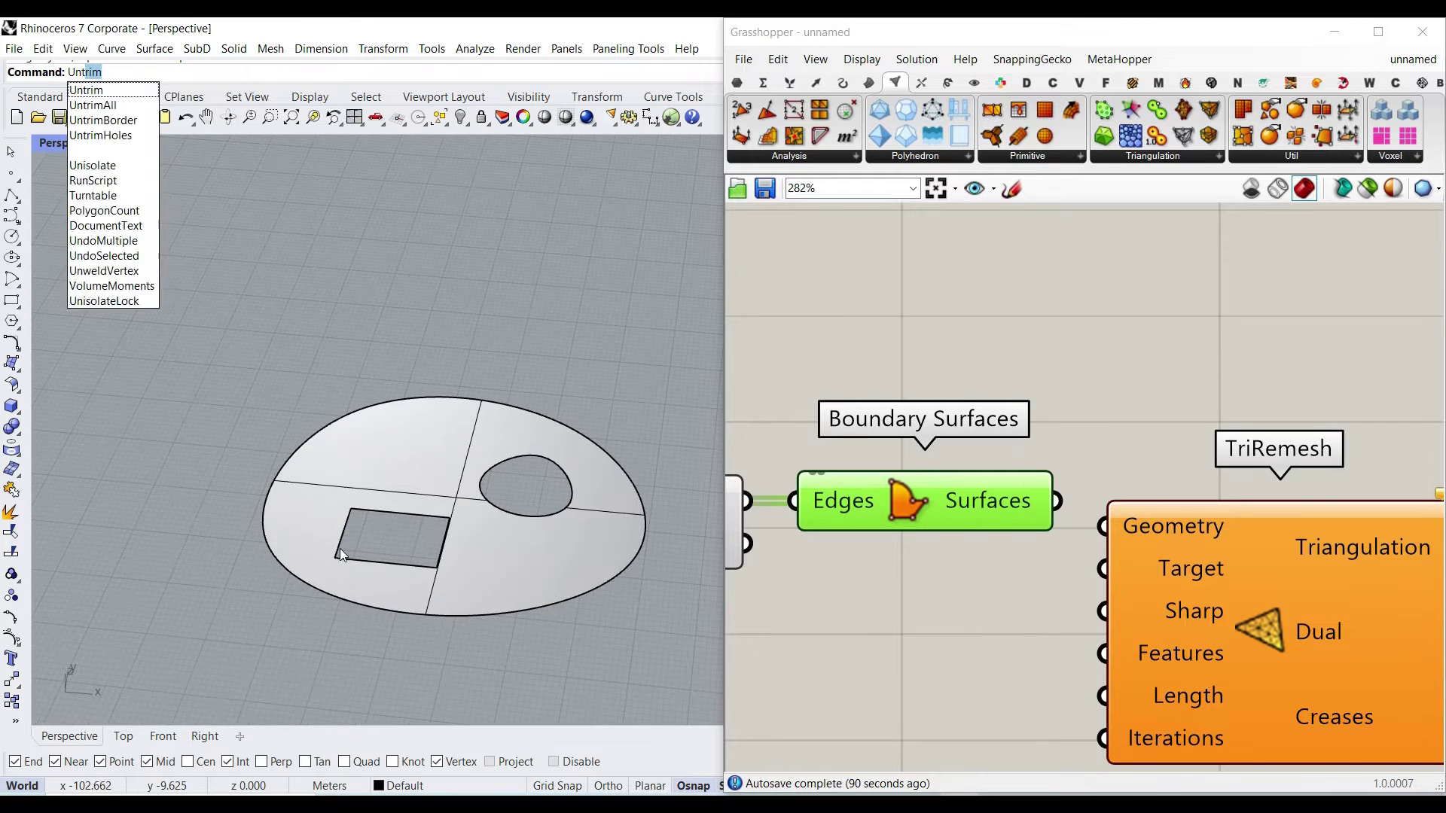
{"action": "key", "text": "Return"}
{"action": "left_click", "coordinate": [348, 419]}
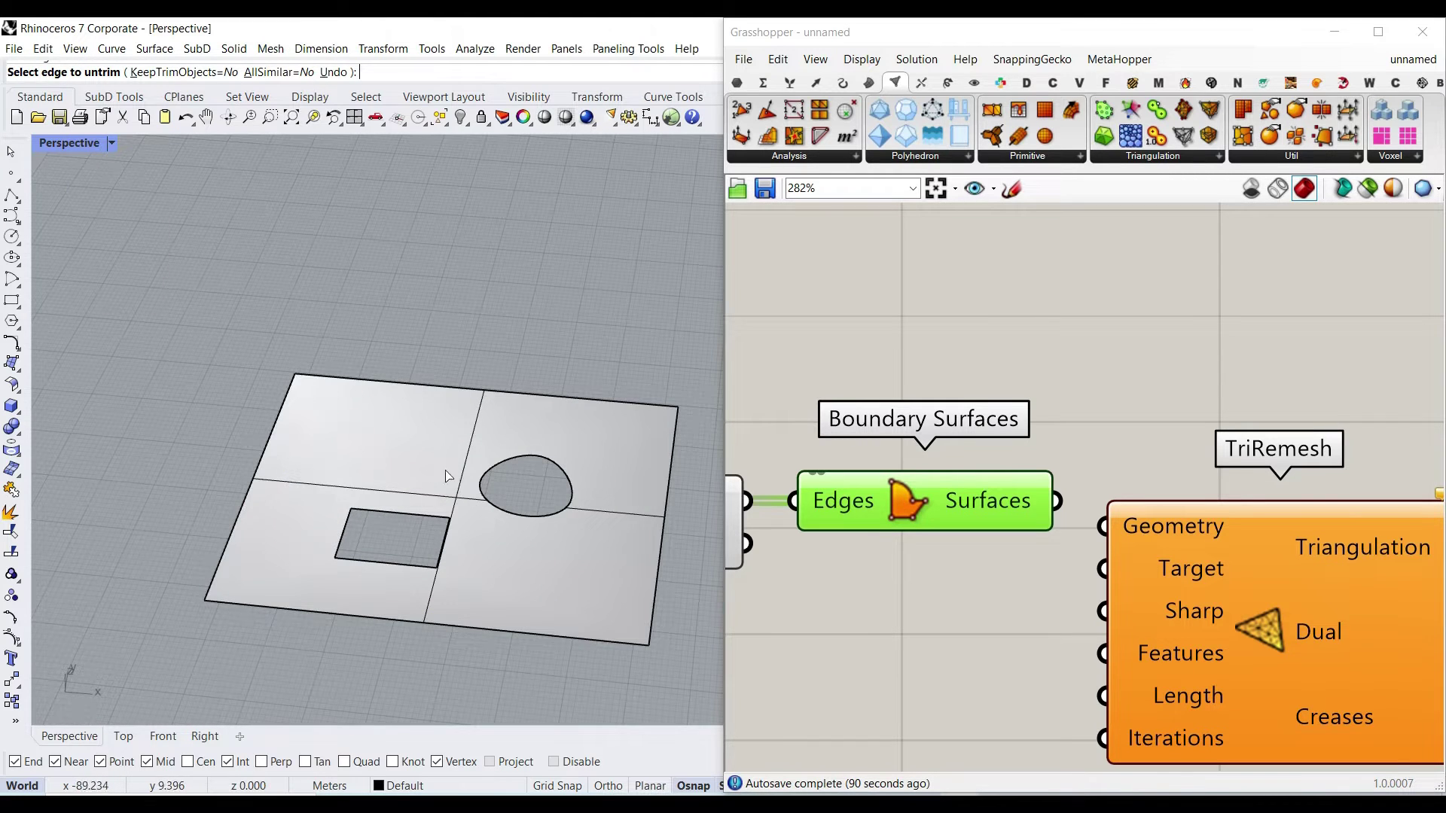
{"action": "left_click", "coordinate": [484, 462]}
{"action": "left_click", "coordinate": [404, 512]}
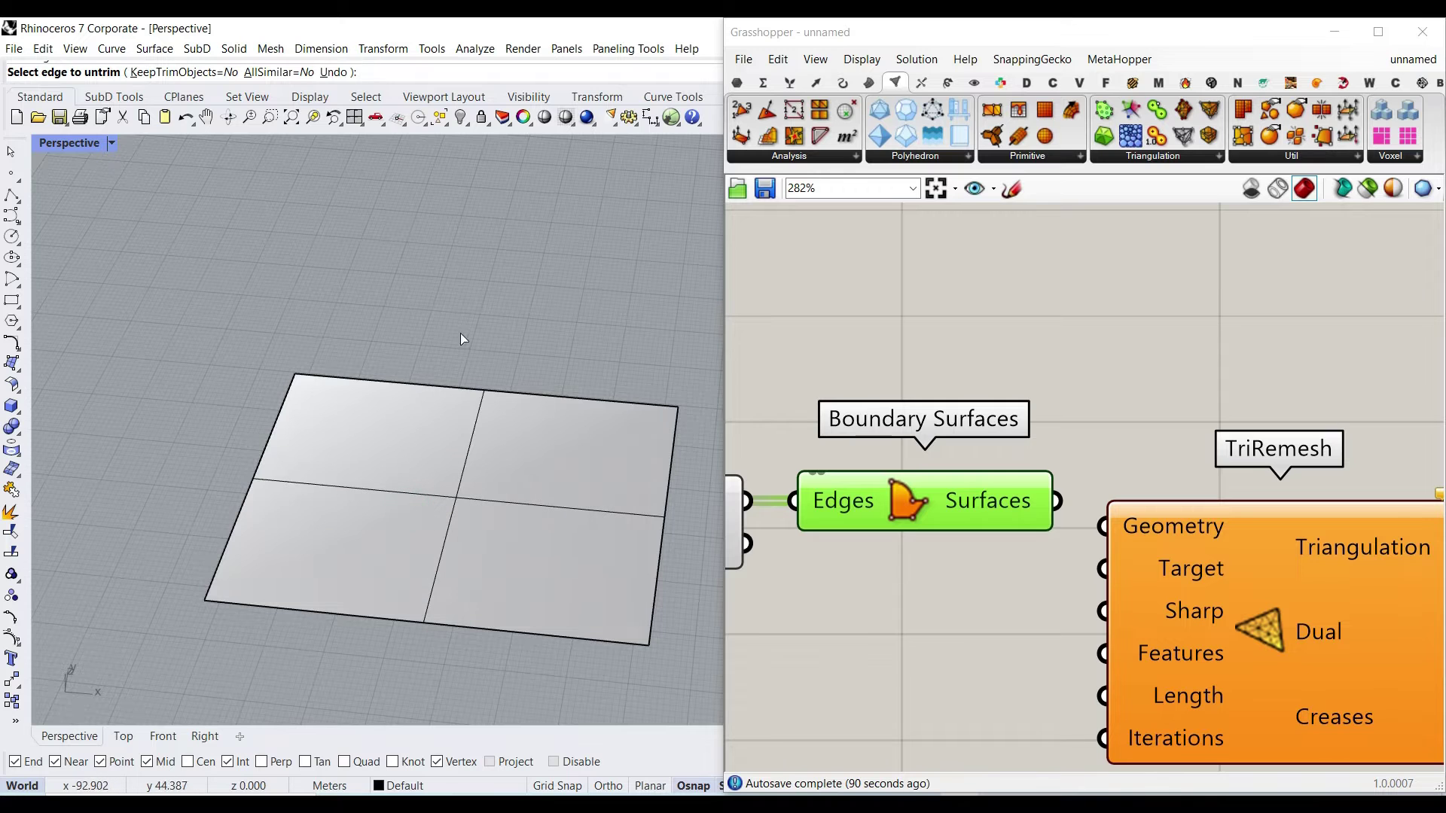
{"action": "scroll", "coordinate": [420, 420], "scroll_direction": "down", "scroll_amount": 3}
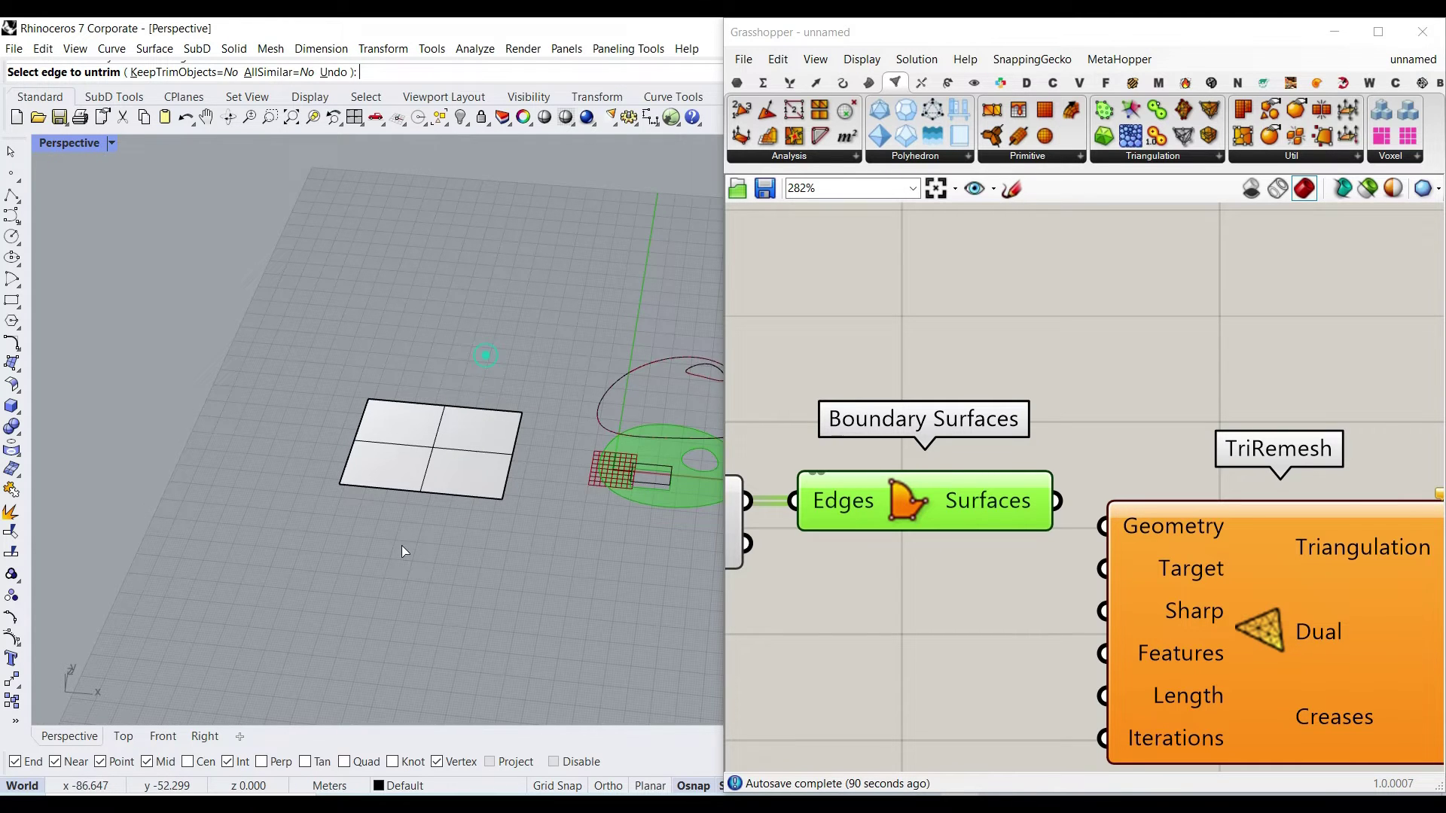
{"action": "key", "text": "Return"}
- Delete the baked, untrimmed surface from the Rhino model
{"action": "left_click", "coordinate": [457, 455]}
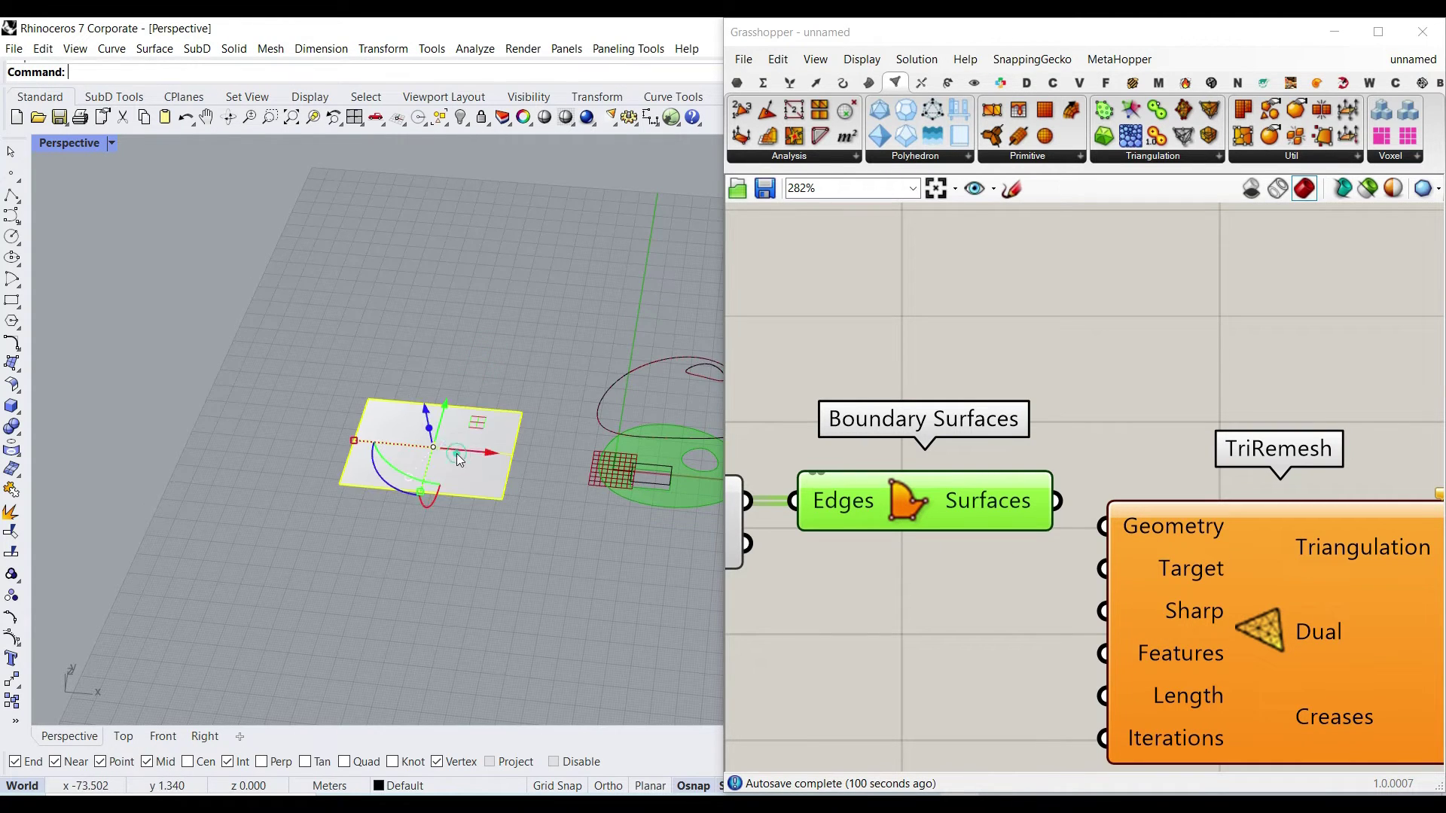
{"action": "key", "text": "Delete"}
{"action": "scroll", "coordinate": [452, 449], "scroll_direction": "down", "scroll_amount": 2}
{"action": "scroll", "coordinate": [524, 491], "scroll_direction": "up", "scroll_amount": 5}
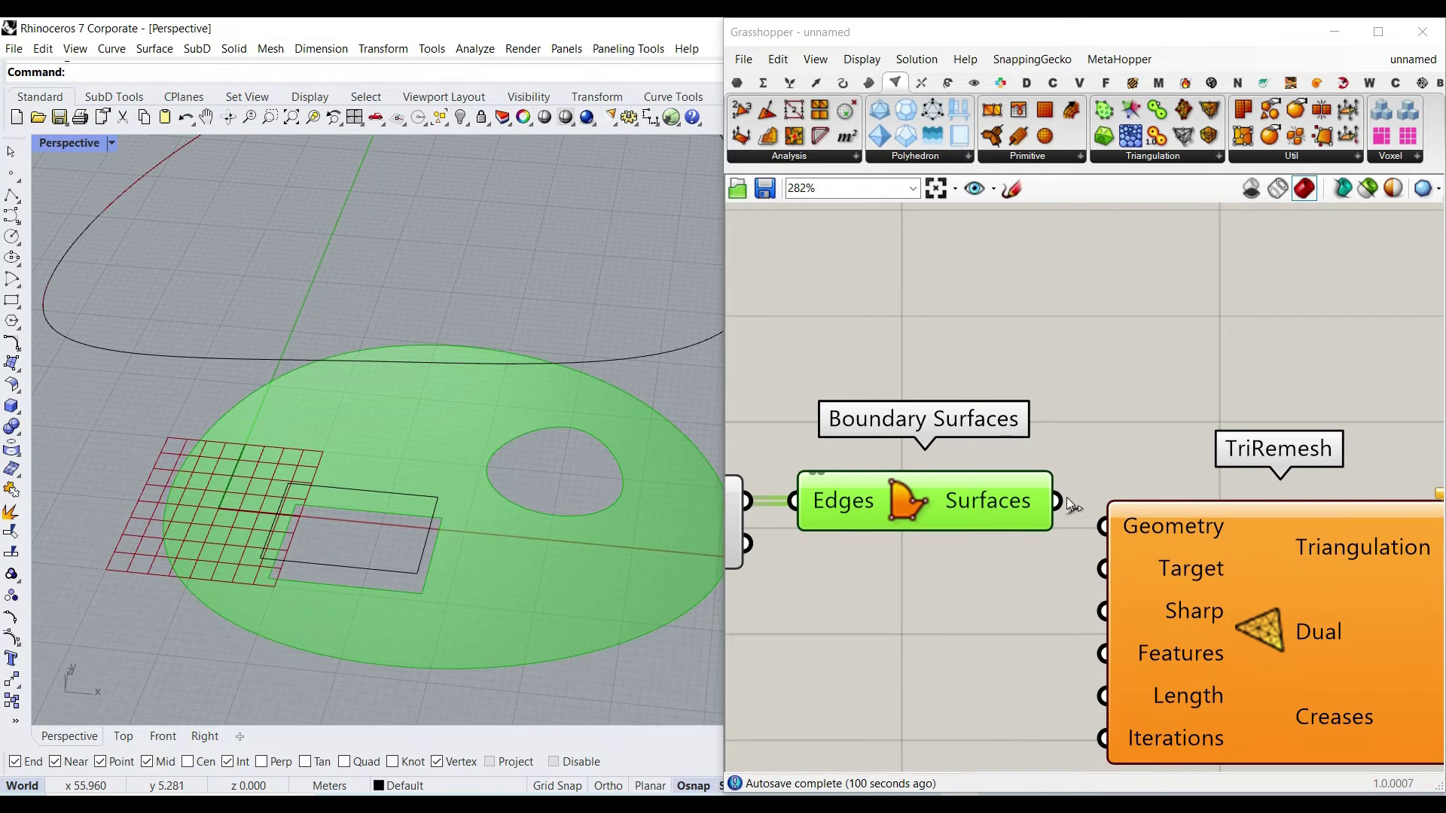
- Try feeding the boundary surface directly into TriRemesh's Geometry input, and disconnect it again
{"action": "left_click_drag", "start_coordinate": [1067, 501], "coordinate": [1105, 526]}
{"action": "scroll", "coordinate": [291, 527], "scroll_direction": "down", "scroll_amount": 3}
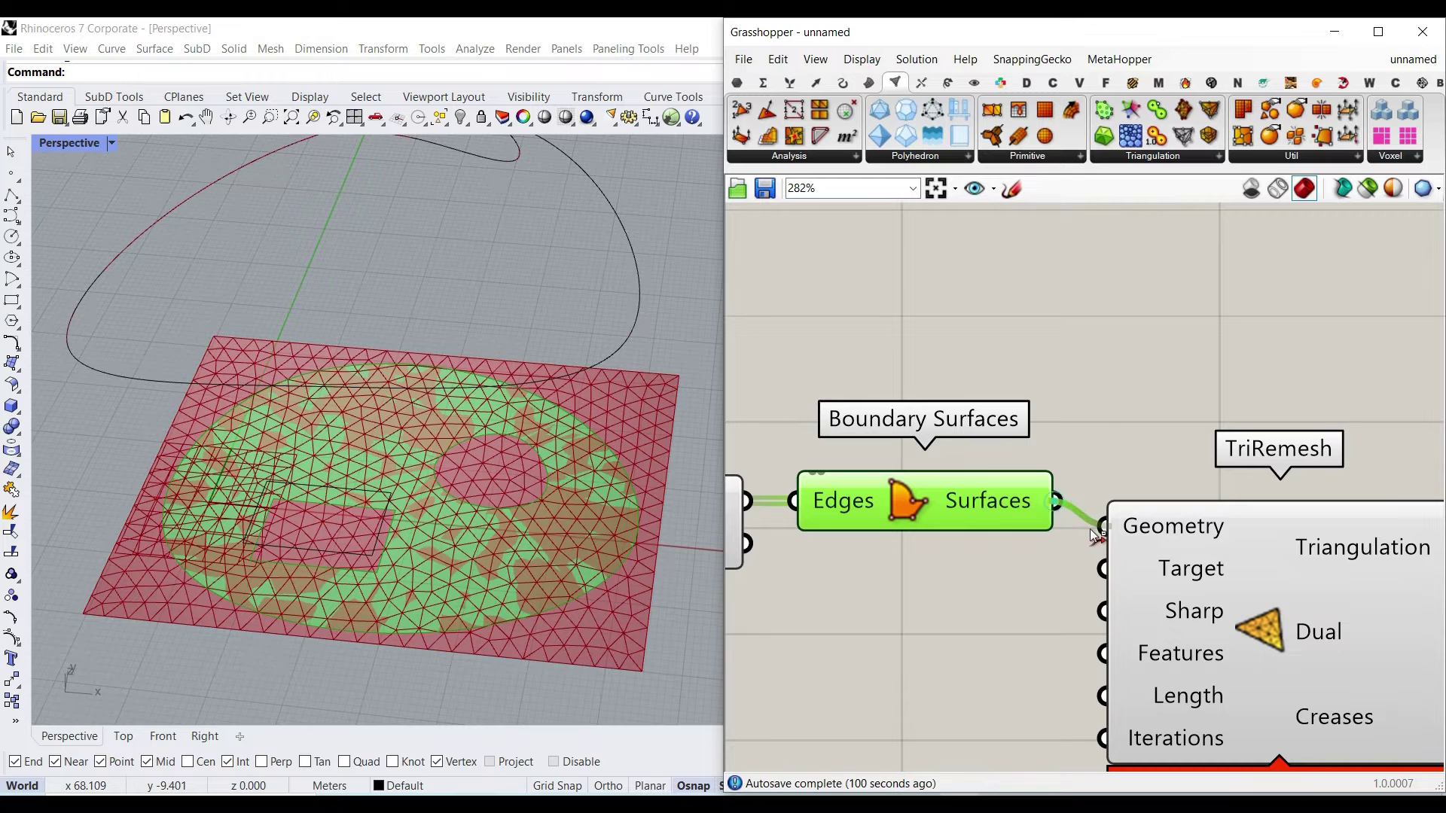
{"action": "left_click_drag", "start_coordinate": [1091, 531], "coordinate": [1098, 529], "text": "ctrl"}
{"action": "scroll", "coordinate": [942, 584], "scroll_direction": "down", "scroll_amount": 2}
- Make room before TriRemesh and place a Mesh parameter between it and Boundary Surfaces
{"action": "left_click_drag", "start_coordinate": [1133, 594], "coordinate": [1215, 594]}
{"action": "left_click", "coordinate": [1071, 428]}
{"action": "scroll", "coordinate": [1073, 425], "scroll_direction": "up", "scroll_amount": 4}
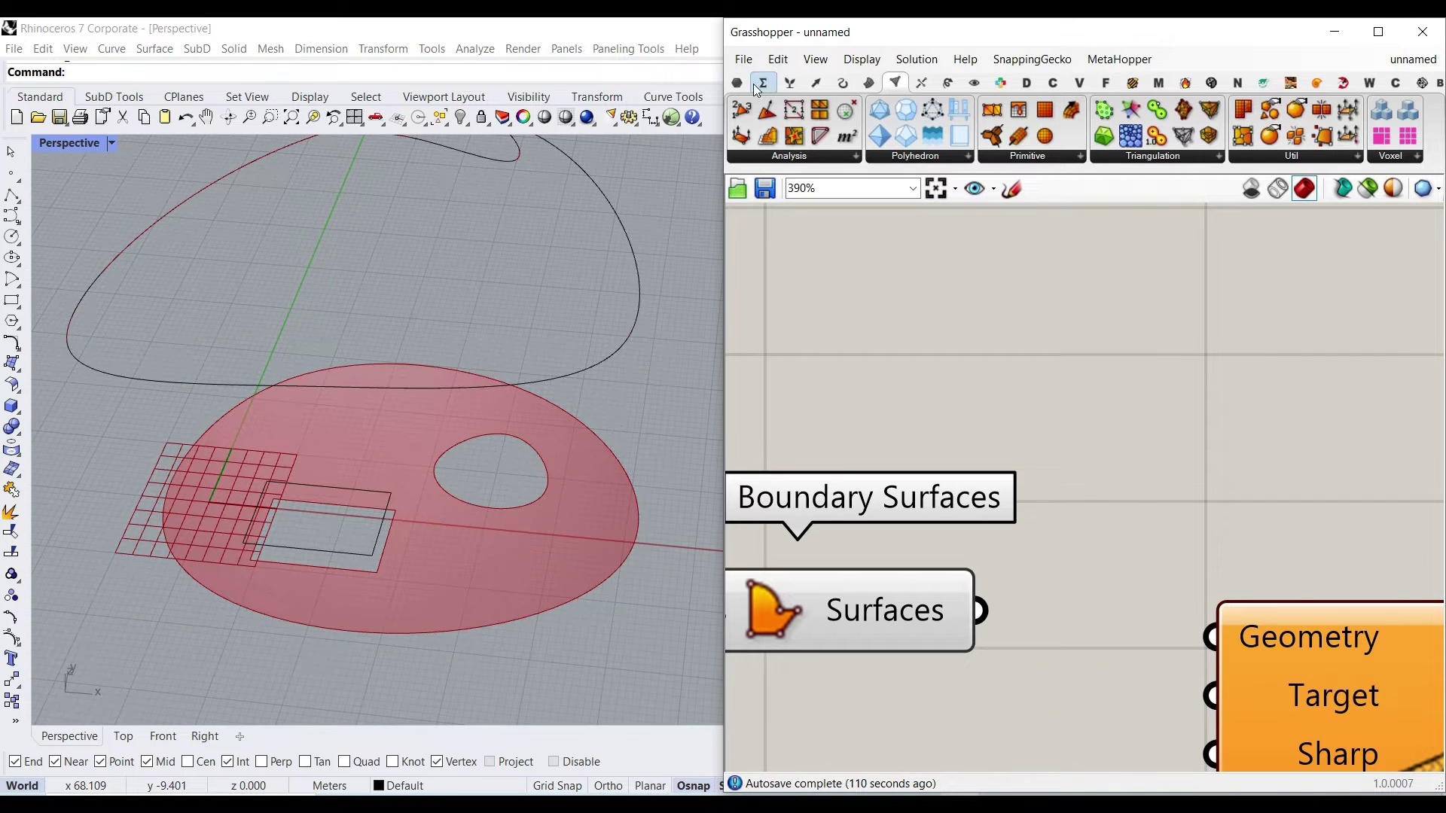
{"action": "left_click", "coordinate": [740, 84]}
{"action": "left_click", "coordinate": [817, 156]}
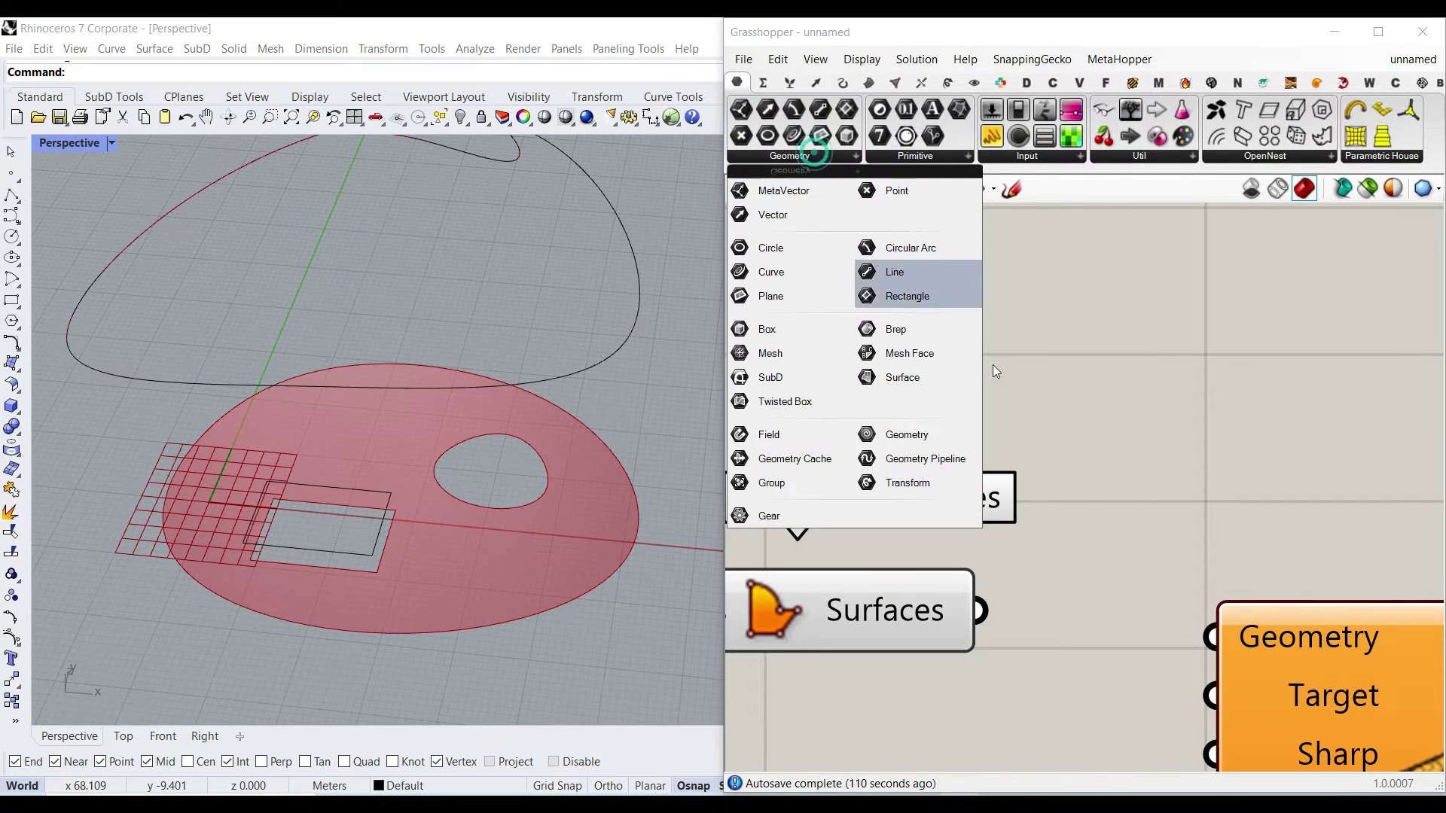
{"action": "left_click_drag", "start_coordinate": [761, 348], "coordinate": [1131, 556]}
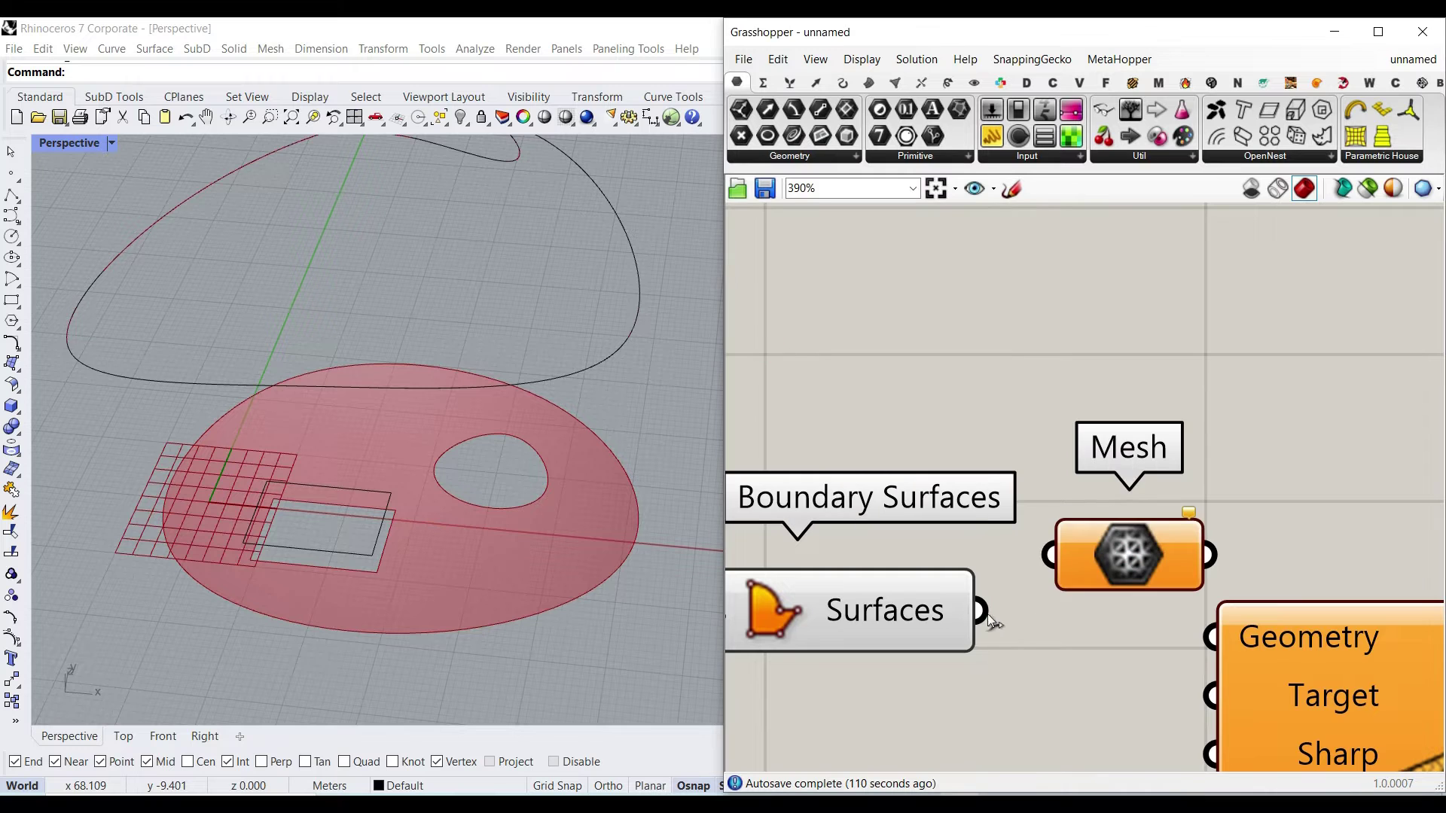
- Wire Boundary Surfaces through the Mesh parameter into TriRemesh's Geometry input, and turn off the previews of Boundary Surfaces and Mesh
{"action": "left_click_drag", "start_coordinate": [981, 612], "coordinate": [1050, 555]}
{"action": "right_click_drag", "start_coordinate": [1072, 532], "coordinate": [919, 466]}
{"action": "left_click_drag", "start_coordinate": [1174, 590], "coordinate": [1251, 592]}
{"action": "left_click_drag", "start_coordinate": [1053, 479], "coordinate": [808, 435]}
{"action": "scroll", "coordinate": [1102, 596], "scroll_direction": "down", "scroll_amount": 2}
{"action": "right_click", "coordinate": [836, 345]}
{"action": "left_click", "coordinate": [869, 377]}
{"action": "scroll", "coordinate": [934, 359], "scroll_direction": "down", "scroll_amount": 1}
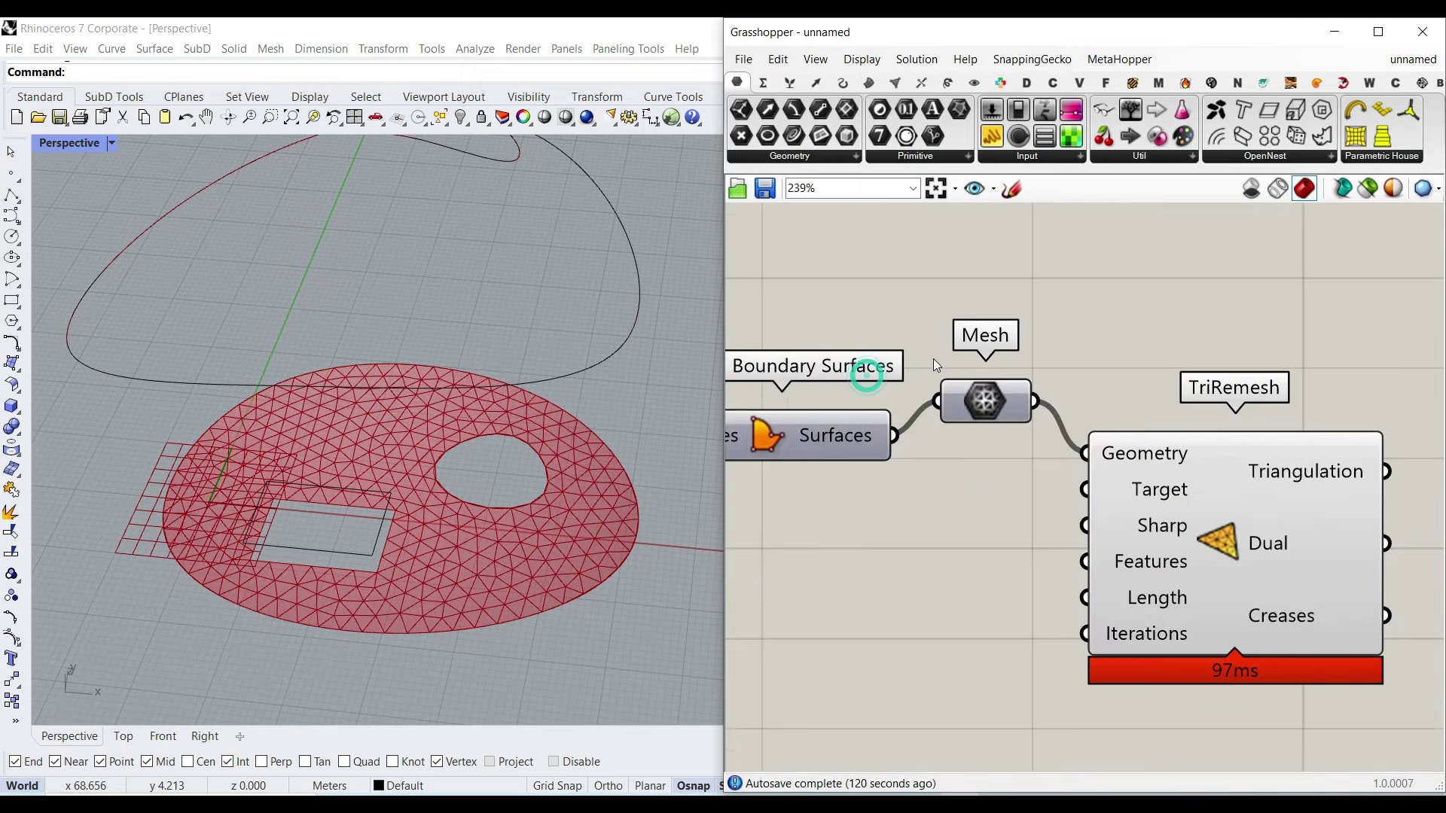
{"action": "left_click_drag", "start_coordinate": [980, 389], "coordinate": [980, 405]}
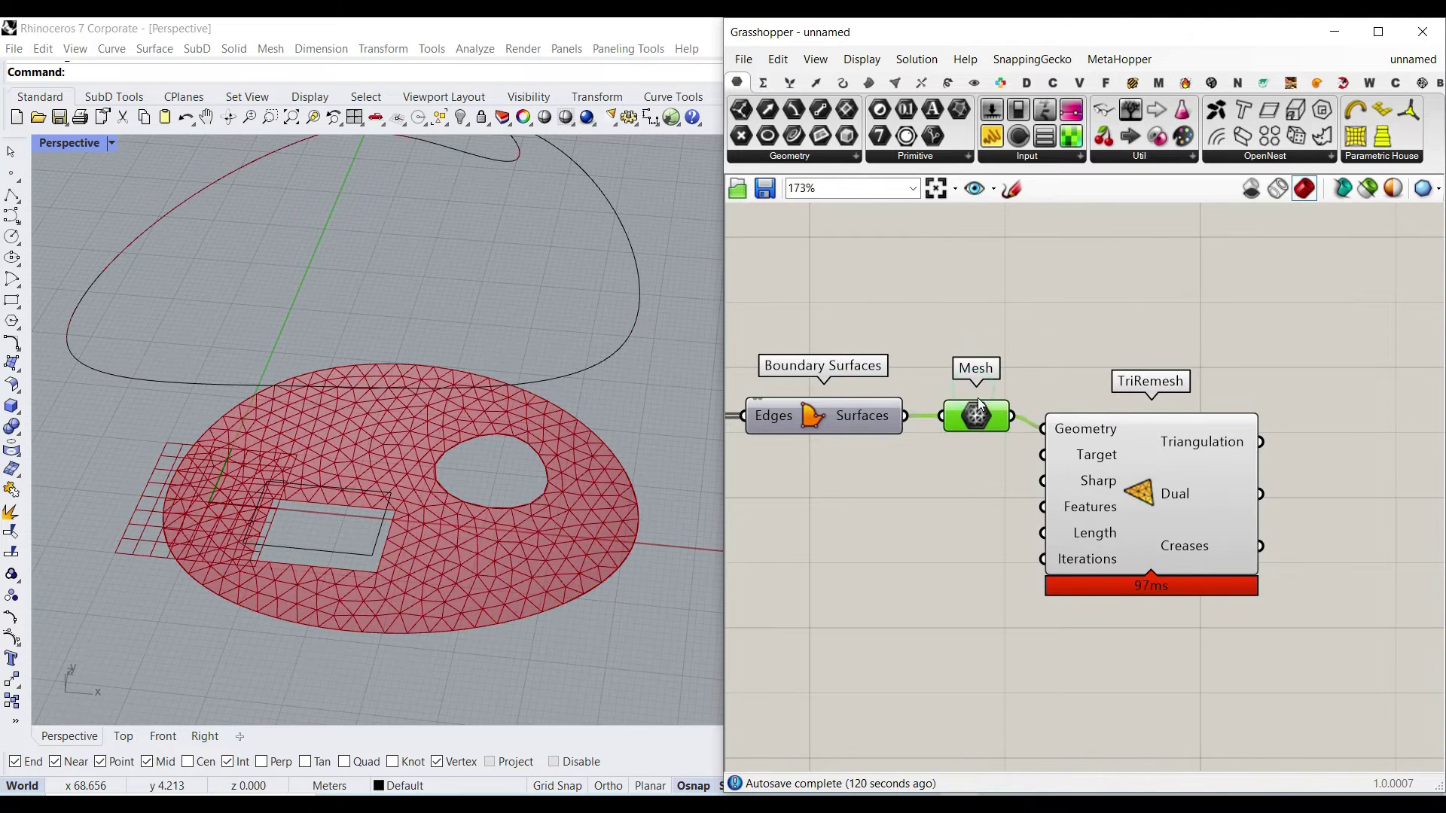
- Add a number slider ranging from 5.00 to 20.00 and connect it to TriRemesh's Length input
{"action": "scroll", "coordinate": [357, 565], "scroll_direction": "up", "scroll_amount": 4}
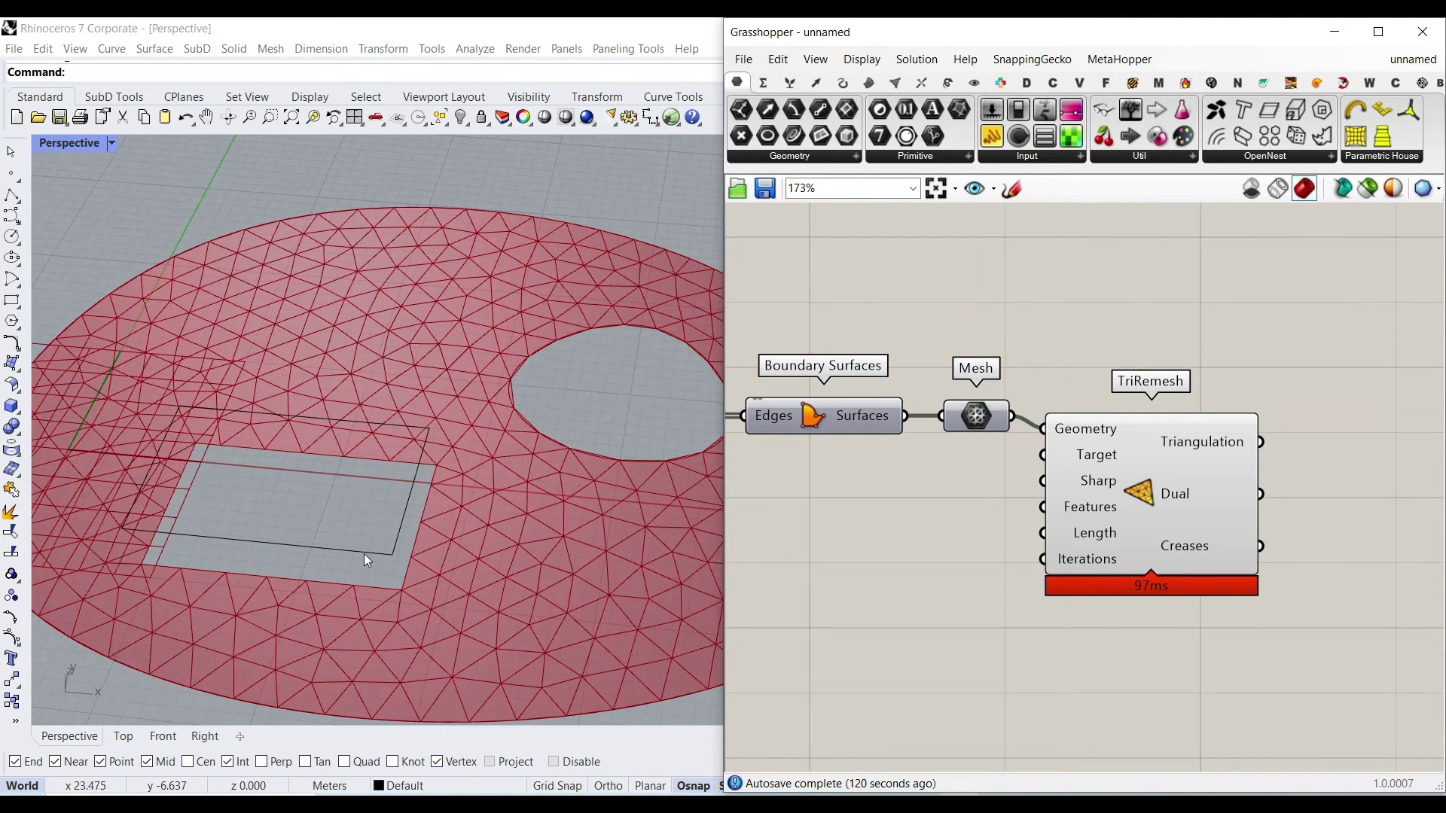
{"action": "double_click", "coordinate": [897, 500]}
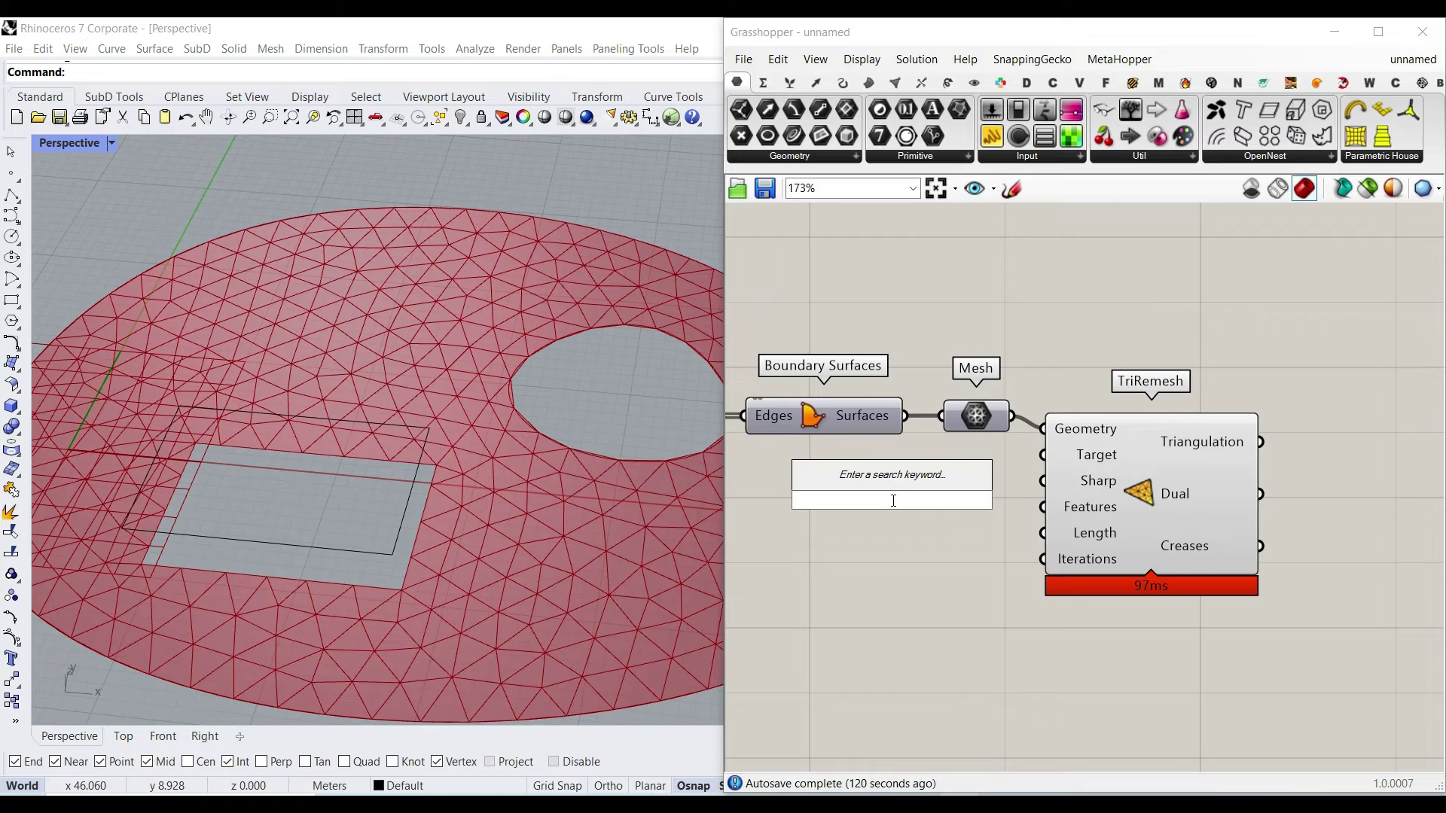
{"action": "type", "text": "5..20.0"}
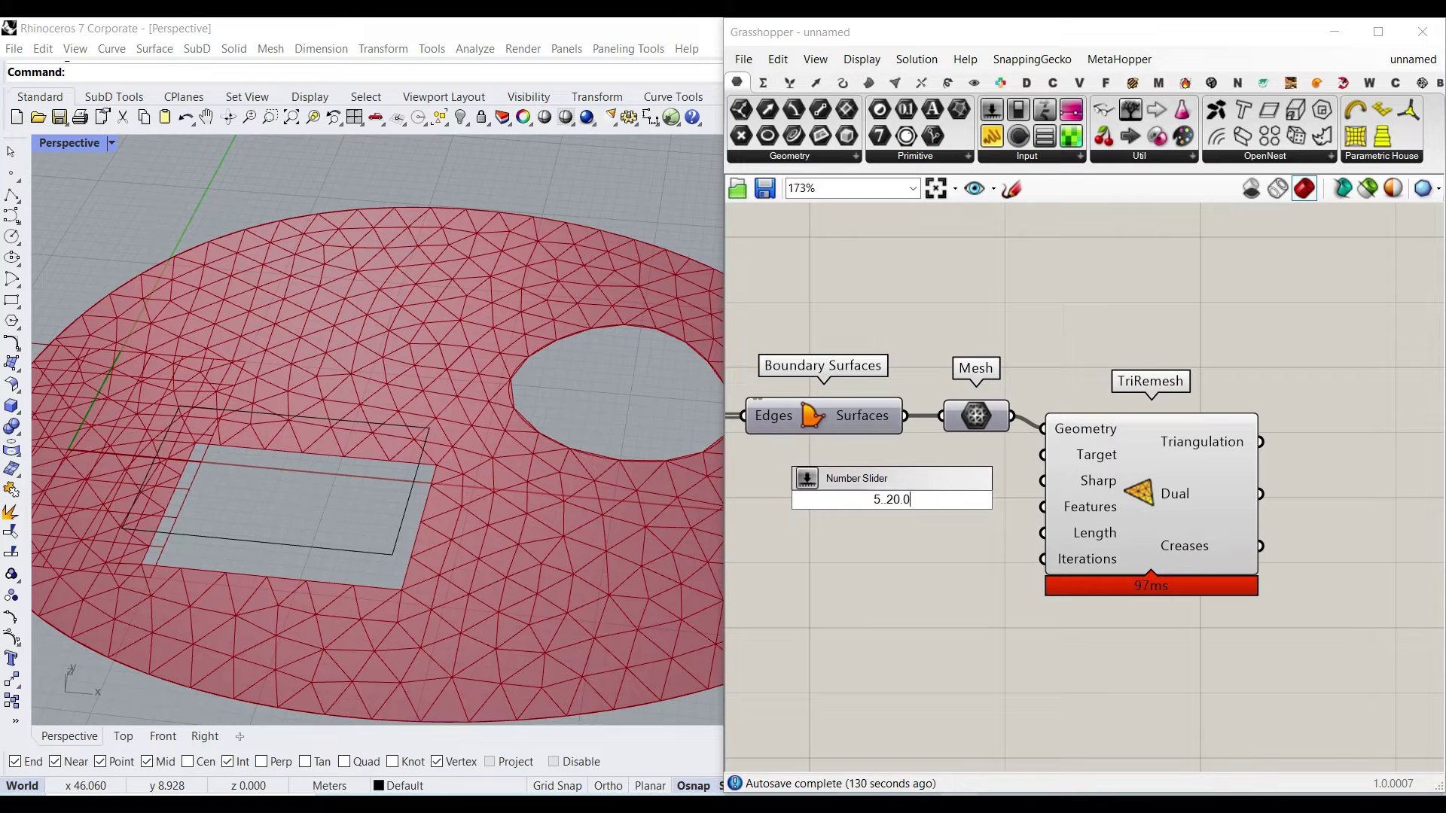
{"action": "key", "text": "Return"}
{"action": "scroll", "coordinate": [969, 496], "scroll_direction": "up", "scroll_amount": 4}
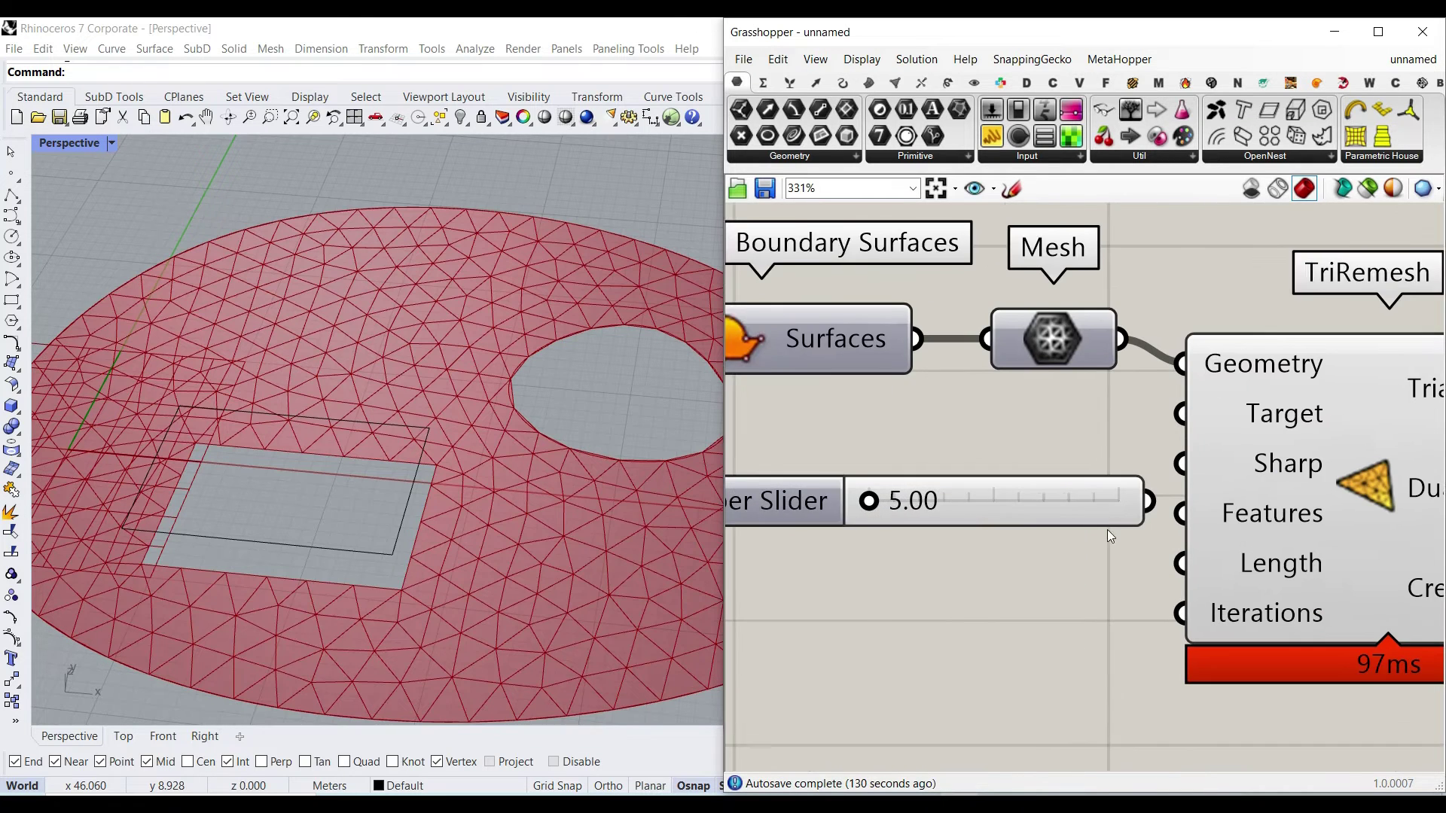
{"action": "left_click_drag", "start_coordinate": [969, 495], "coordinate": [929, 506]}
{"action": "left_click_drag", "start_coordinate": [1055, 511], "coordinate": [1101, 556]}
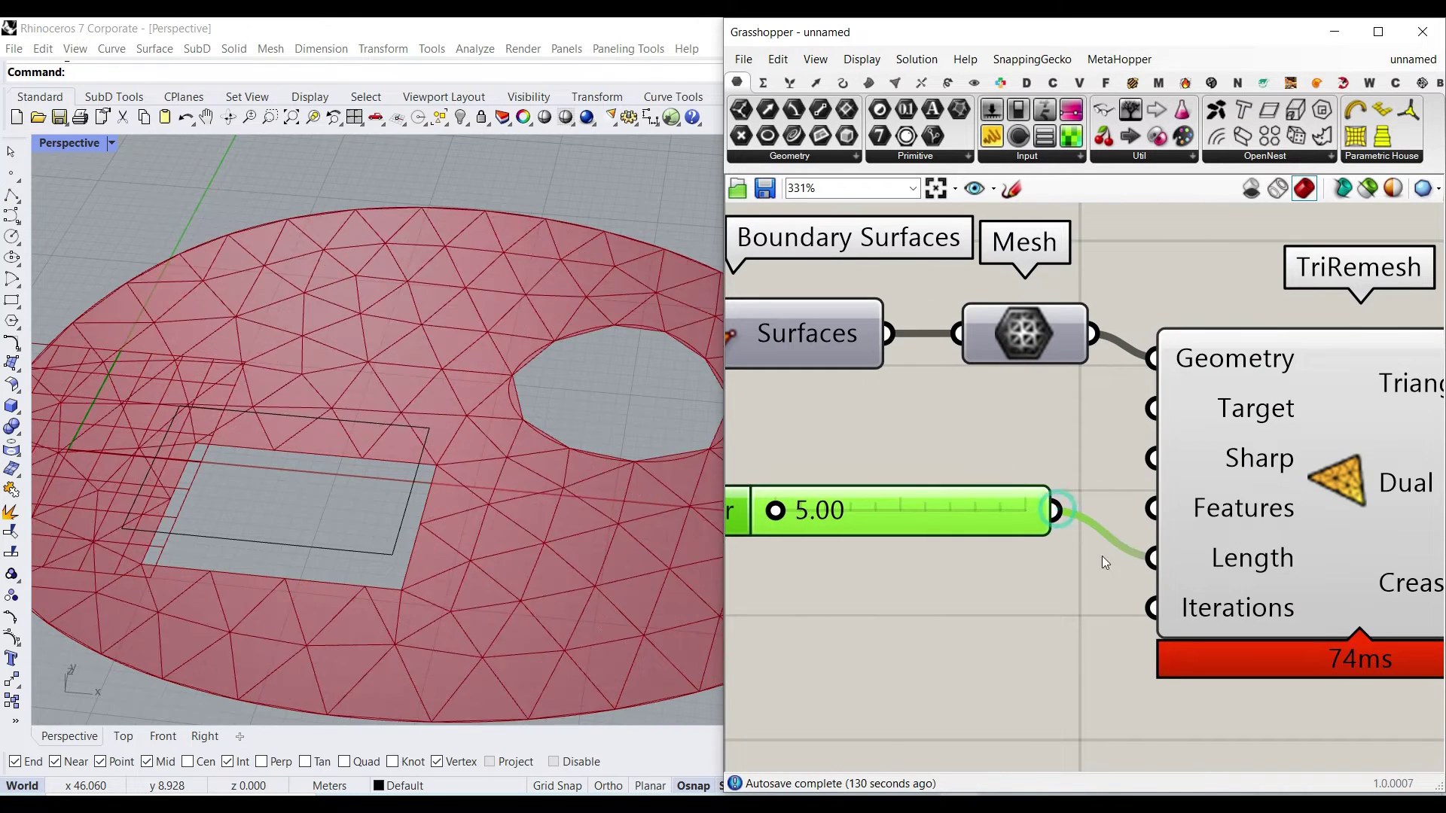
- Lower the Length slider's minimum to 1 and set its value to 2.48 for a denser triangulation
{"action": "left_click_drag", "start_coordinate": [779, 513], "coordinate": [735, 512]}
{"action": "double_click", "coordinate": [735, 512]}
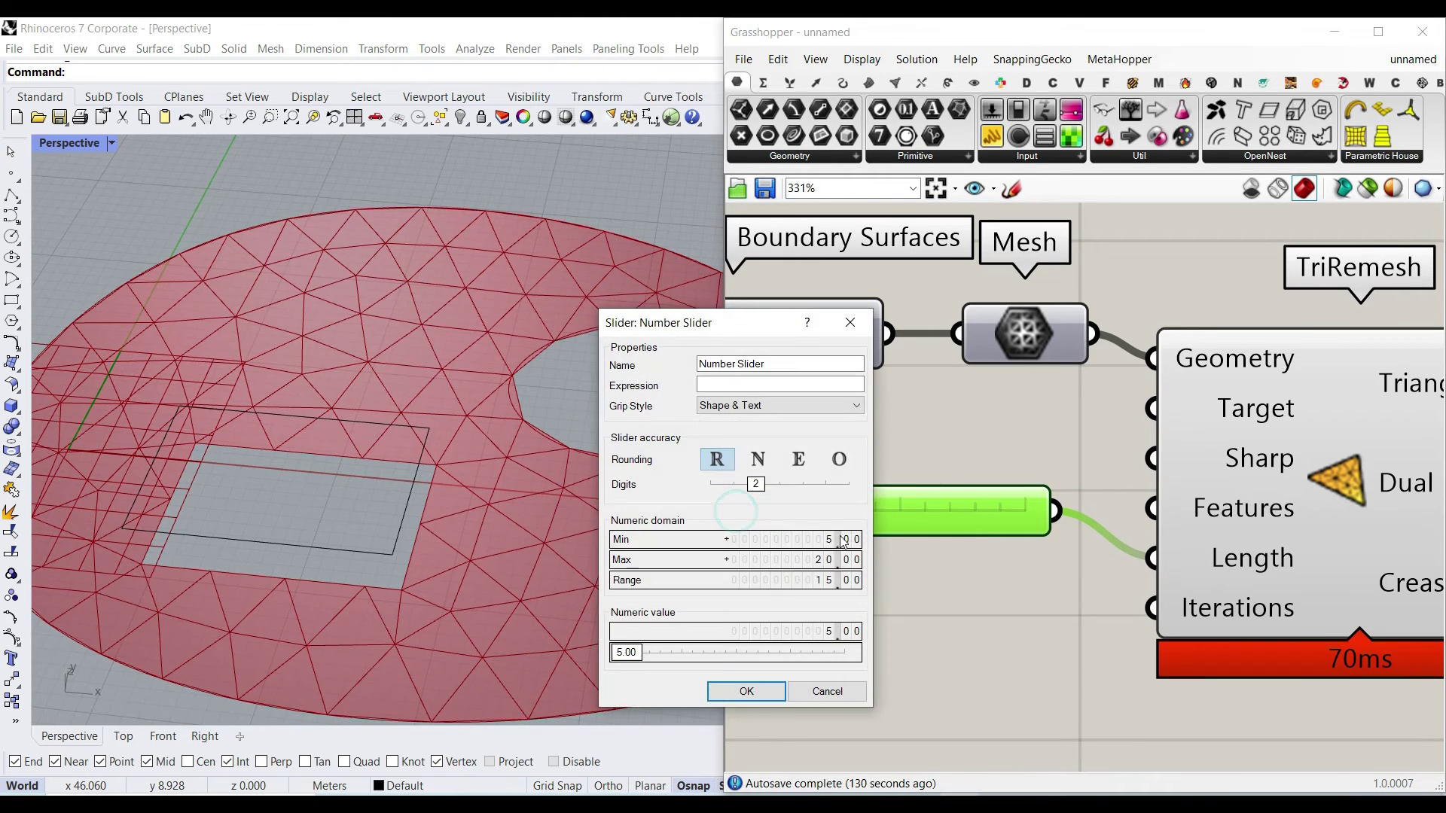
{"action": "double_click", "coordinate": [833, 539]}
{"action": "type", "text": "1"}
{"action": "left_click", "coordinate": [745, 691]}
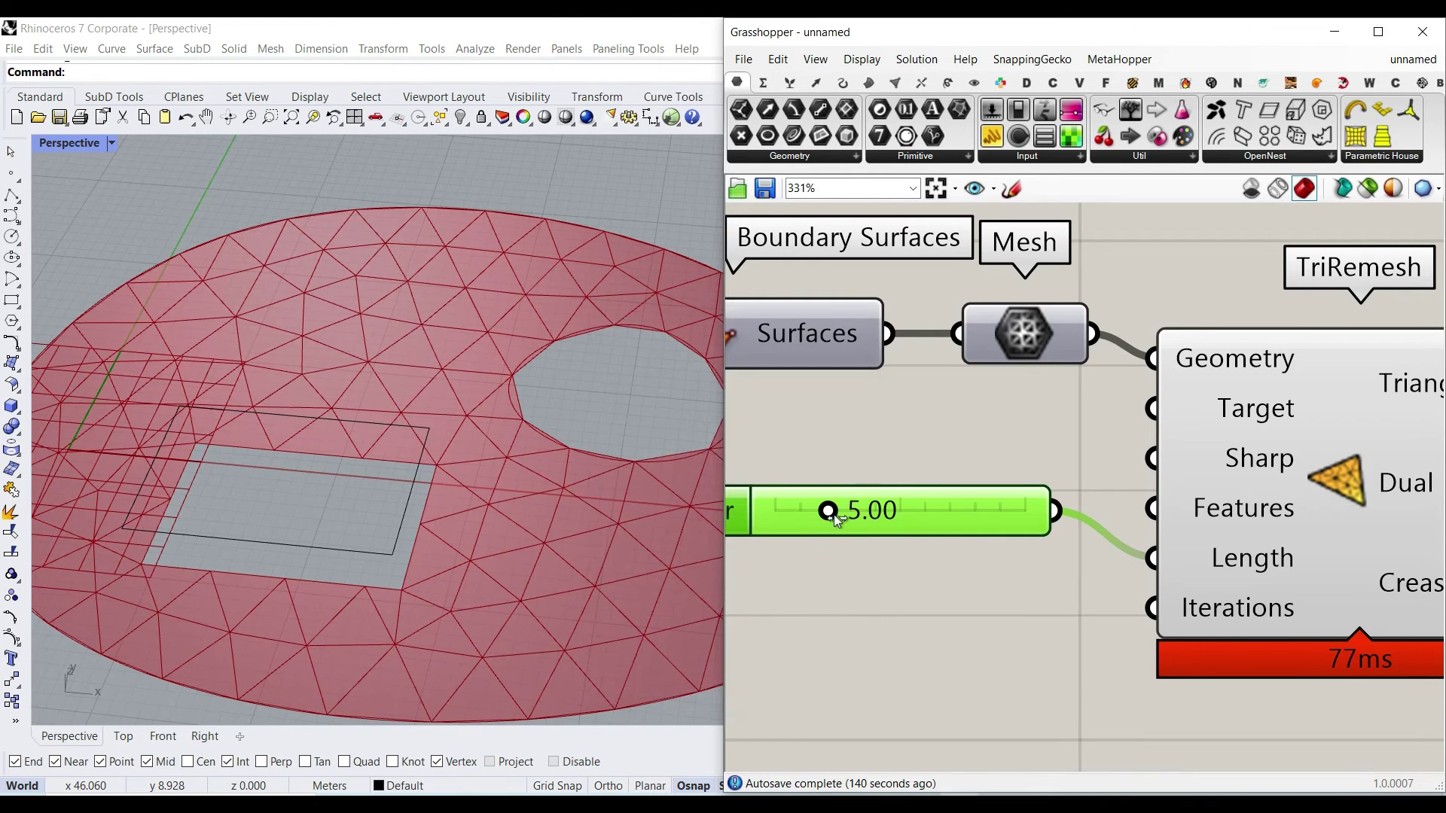
{"action": "left_click_drag", "start_coordinate": [834, 513], "coordinate": [794, 514]}
{"action": "scroll", "coordinate": [554, 506], "scroll_direction": "down", "scroll_amount": 3}
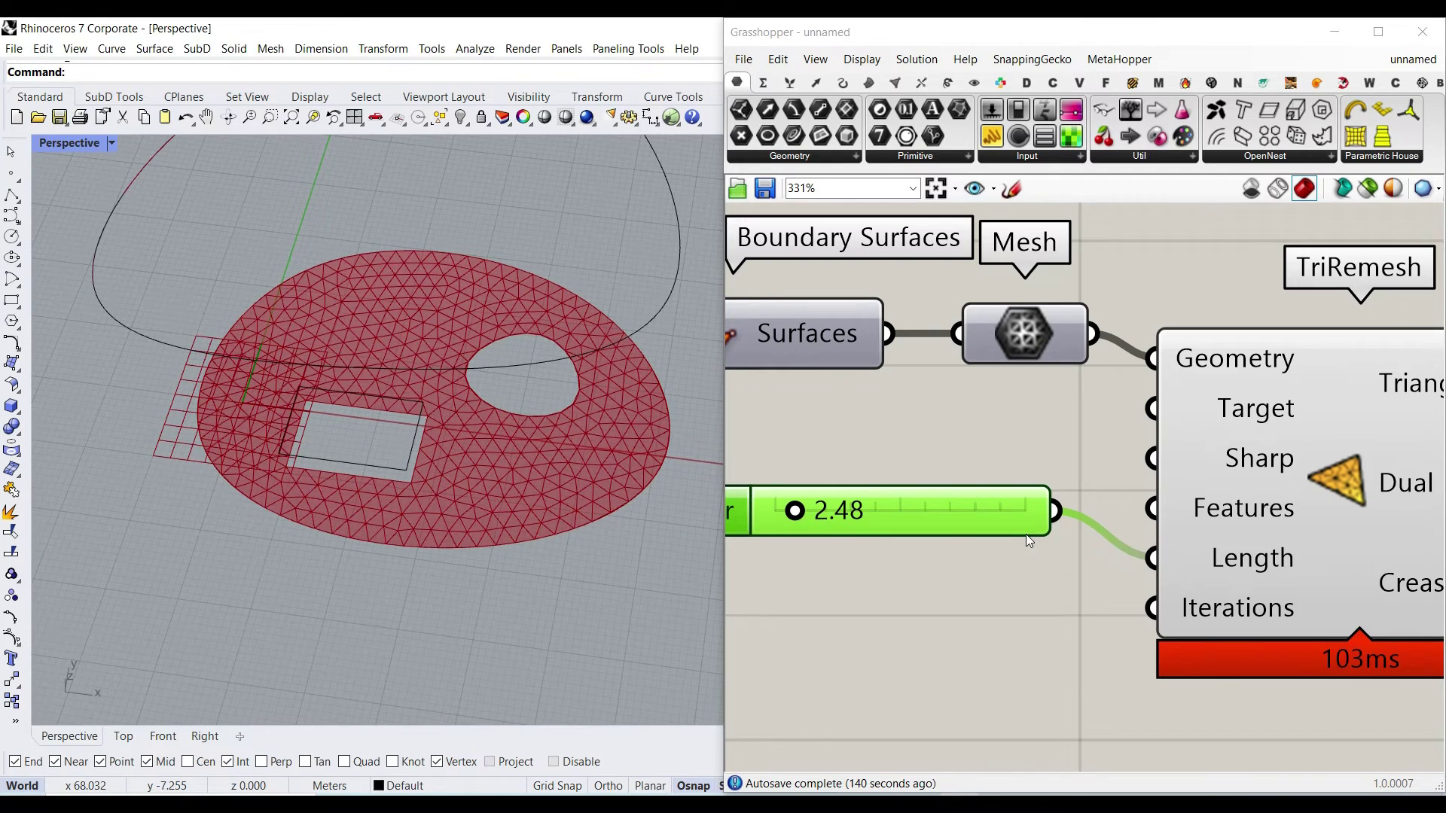
- Align the slider with TriRemesh's Length input, reposition Project, and connect Project's Geometry output to TriRemesh's Features input
{"action": "left_click_drag", "start_coordinate": [989, 506], "coordinate": [997, 553]}
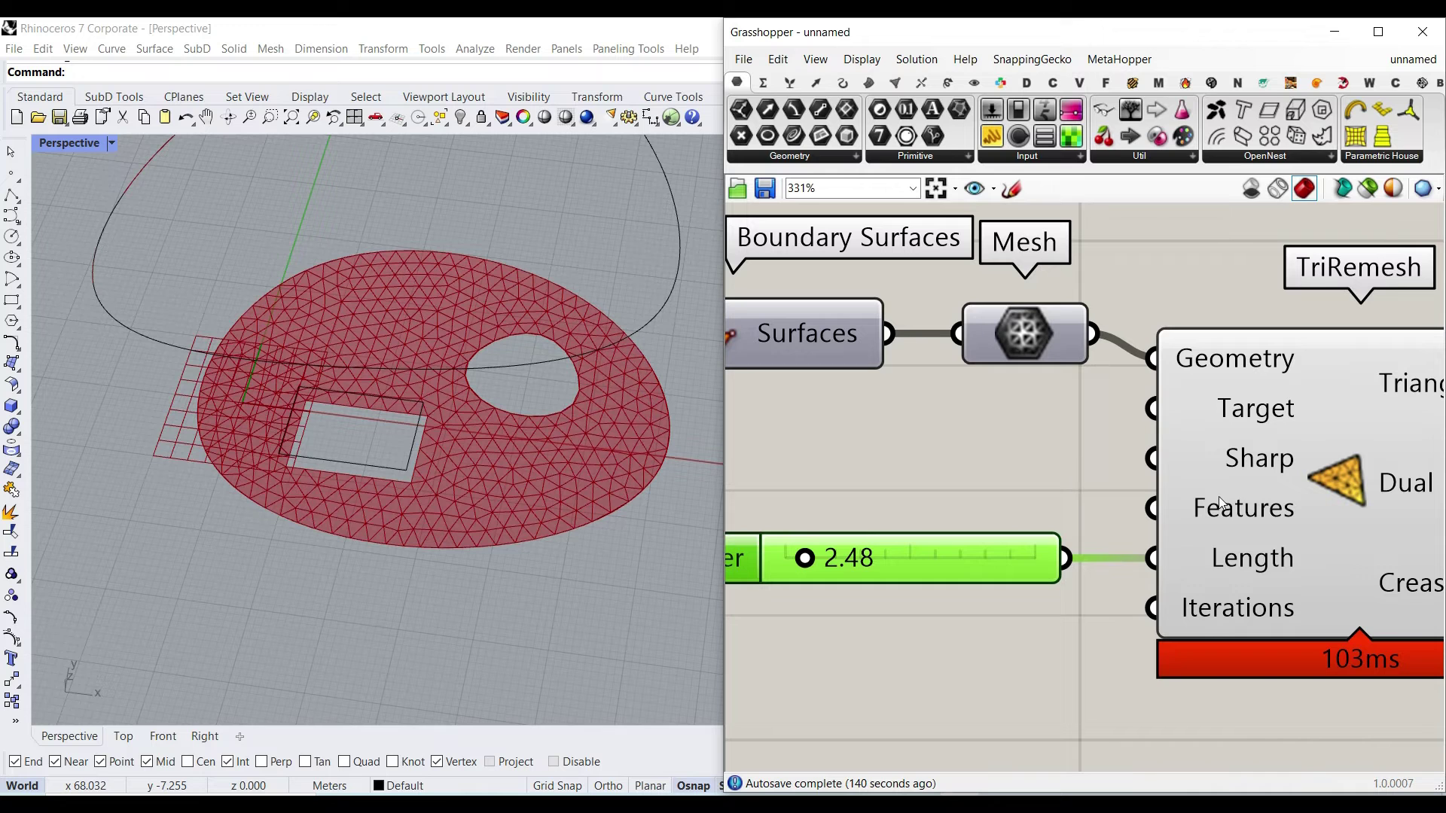
{"action": "scroll", "coordinate": [1147, 513], "scroll_direction": "down", "scroll_amount": 5}
{"action": "scroll", "coordinate": [823, 467], "scroll_direction": "up", "scroll_amount": 2}
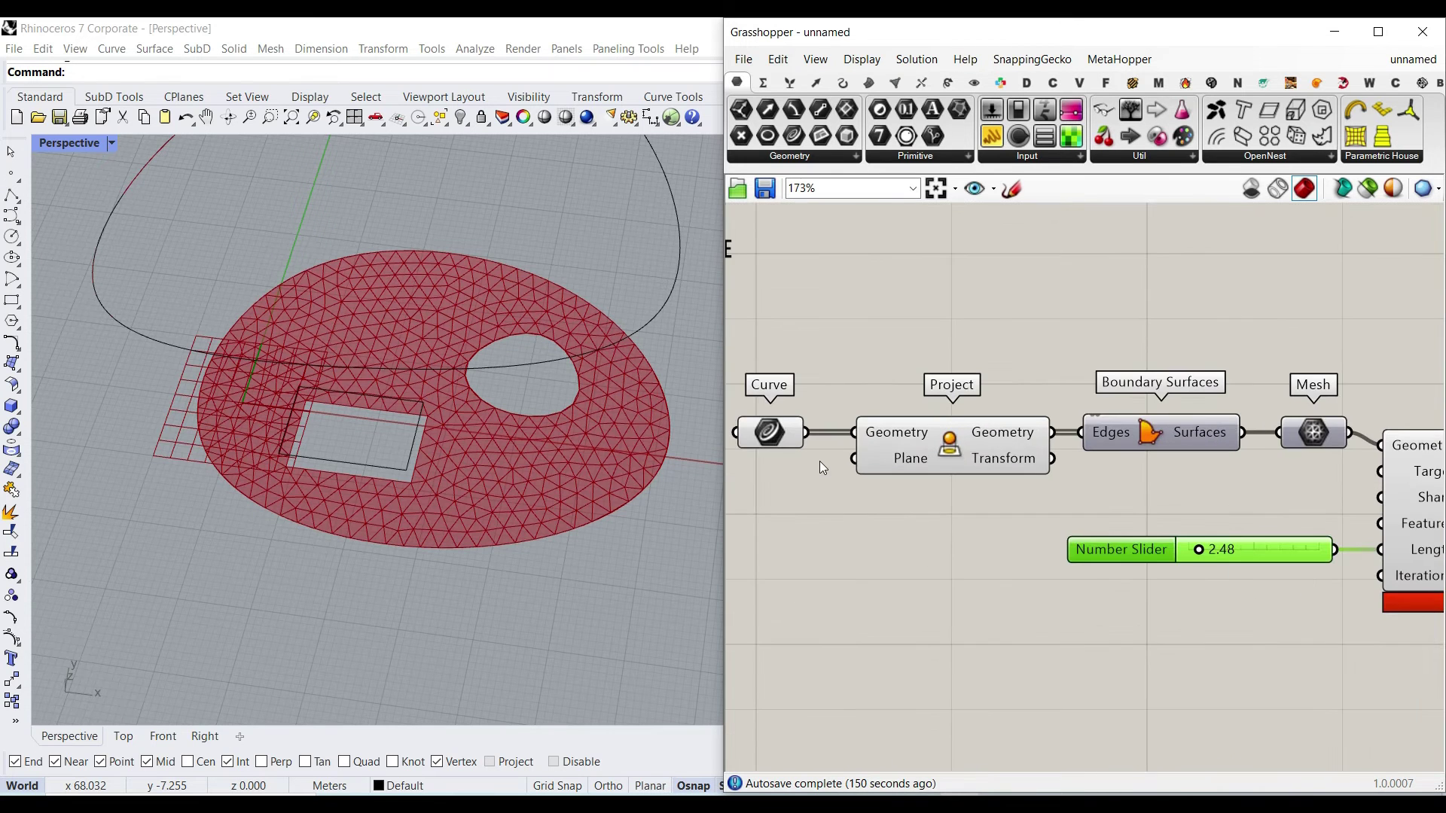
{"action": "right_click_drag", "start_coordinate": [1082, 485], "coordinate": [984, 481]}
{"action": "left_click_drag", "start_coordinate": [908, 455], "coordinate": [961, 484]}
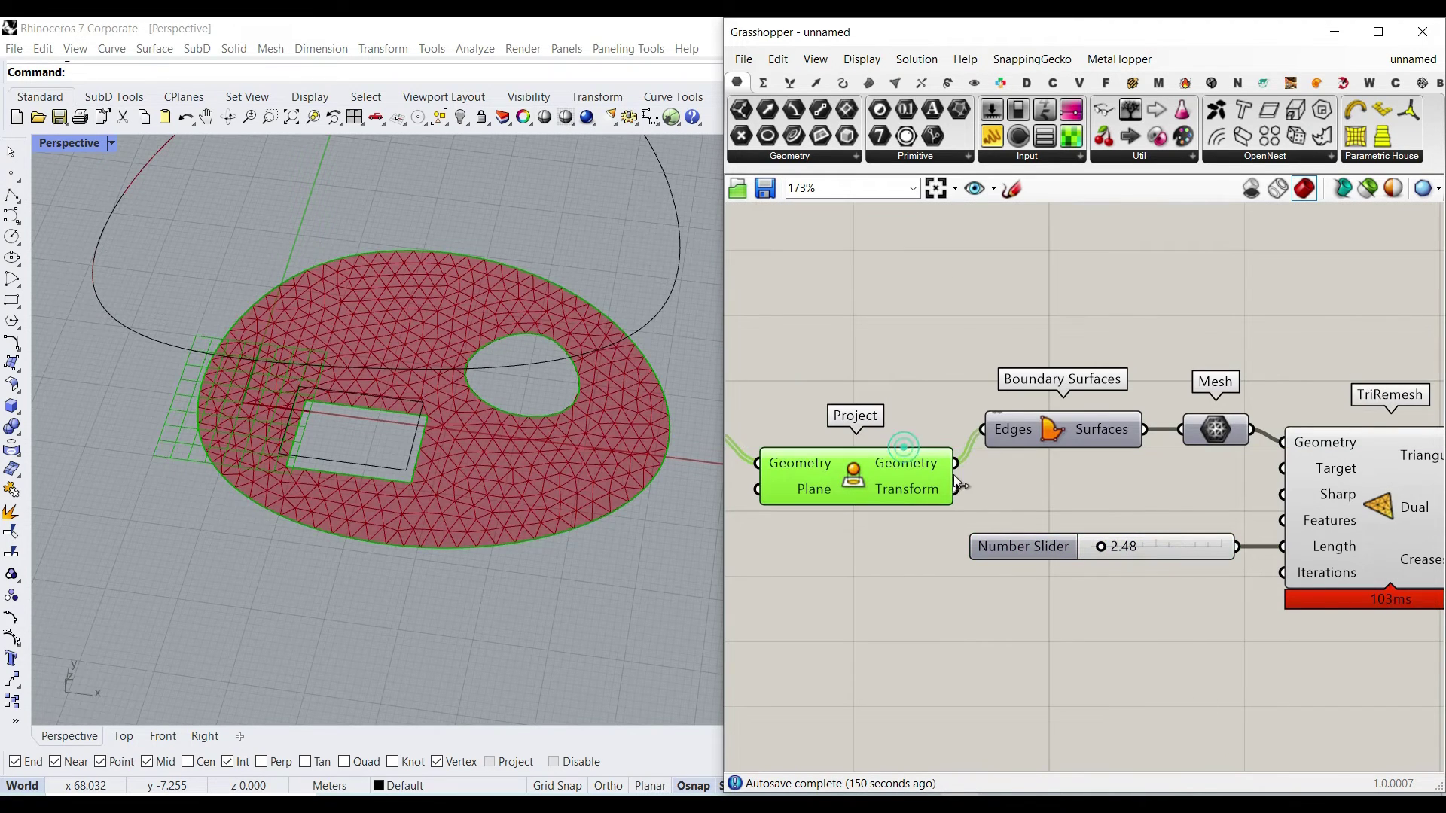
{"action": "left_click_drag", "start_coordinate": [1077, 489], "coordinate": [1282, 520]}
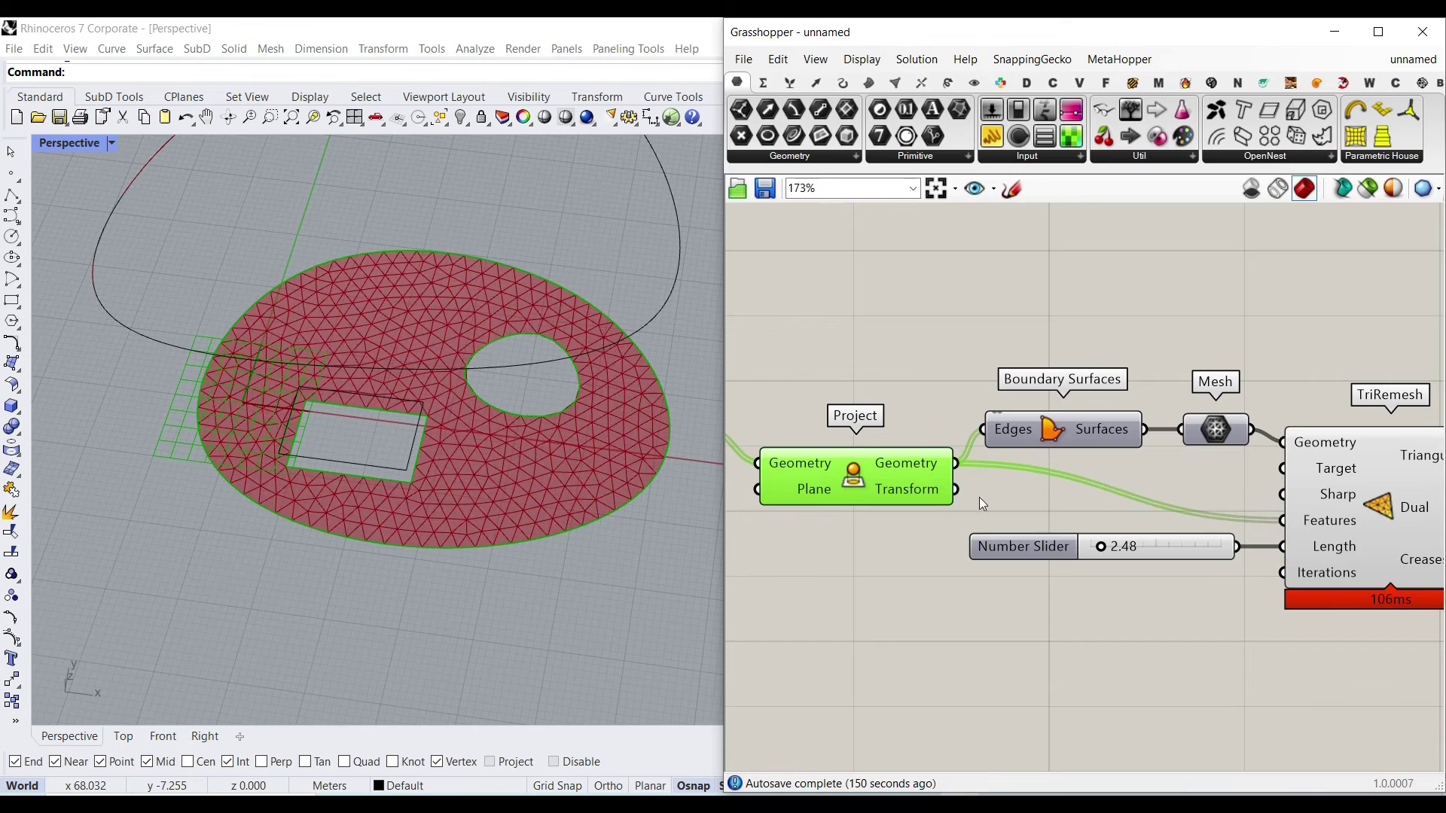
- Compare the mesh edge with the projected boundary curve while TriRemesh's Features input is disconnected, and reconnect Project's Geometry output to it
{"action": "scroll", "coordinate": [527, 398], "scroll_direction": "down", "scroll_amount": 3}
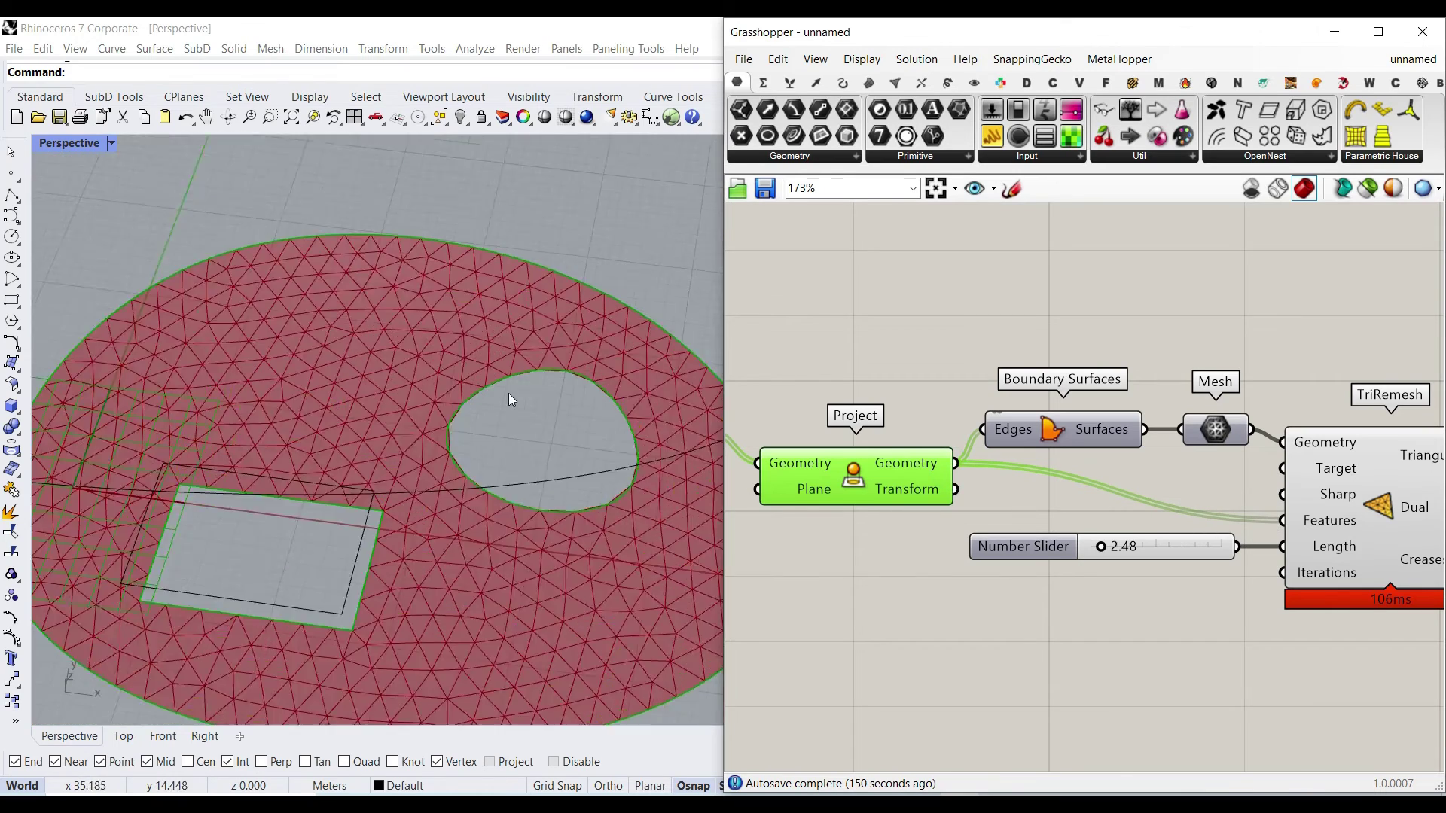
{"action": "scroll", "coordinate": [530, 399], "scroll_direction": "up", "scroll_amount": 6}
{"action": "scroll", "coordinate": [365, 449], "scroll_direction": "up", "scroll_amount": 2}
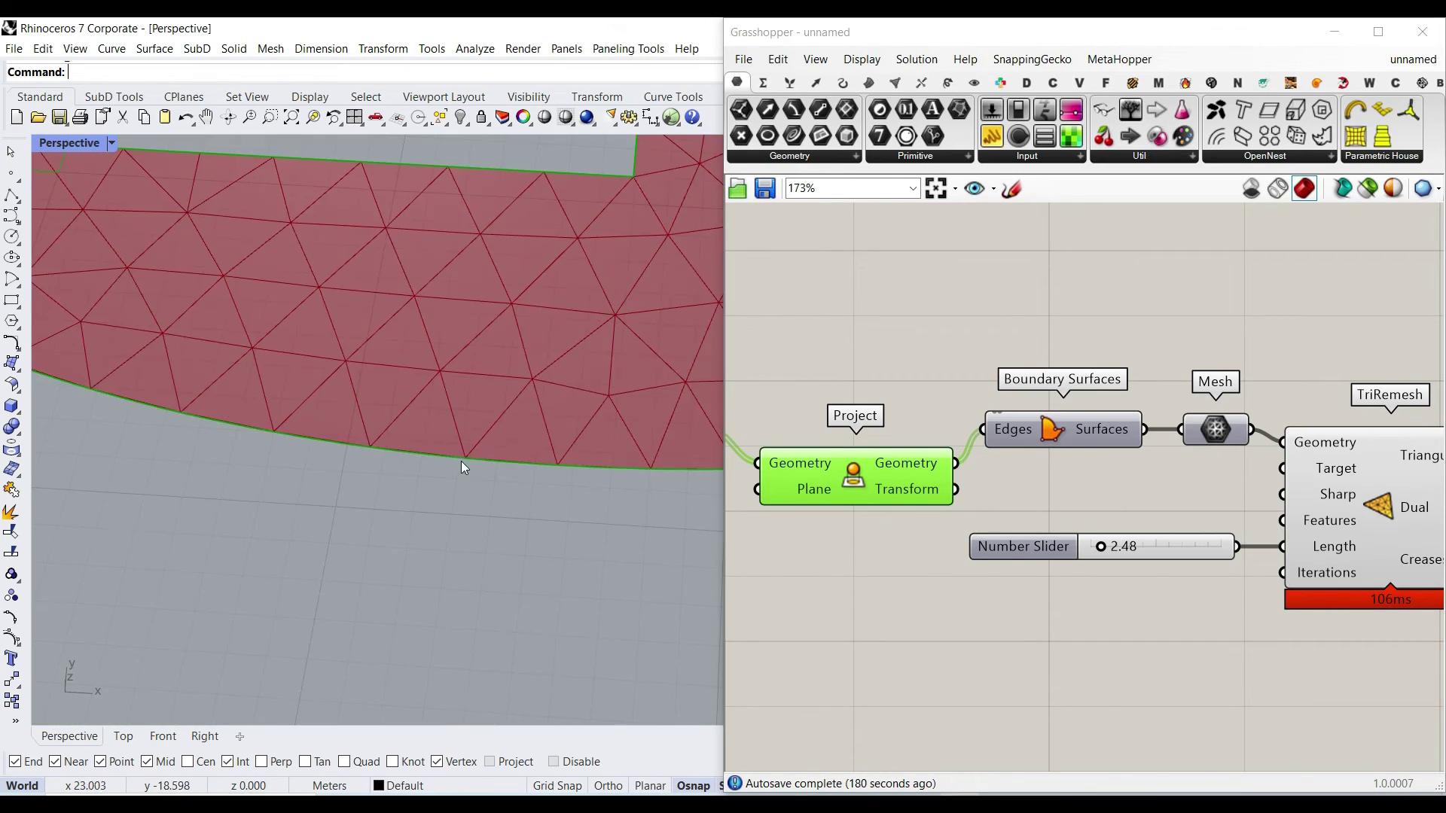
{"action": "scroll", "coordinate": [461, 461], "scroll_direction": "up", "scroll_amount": 12}
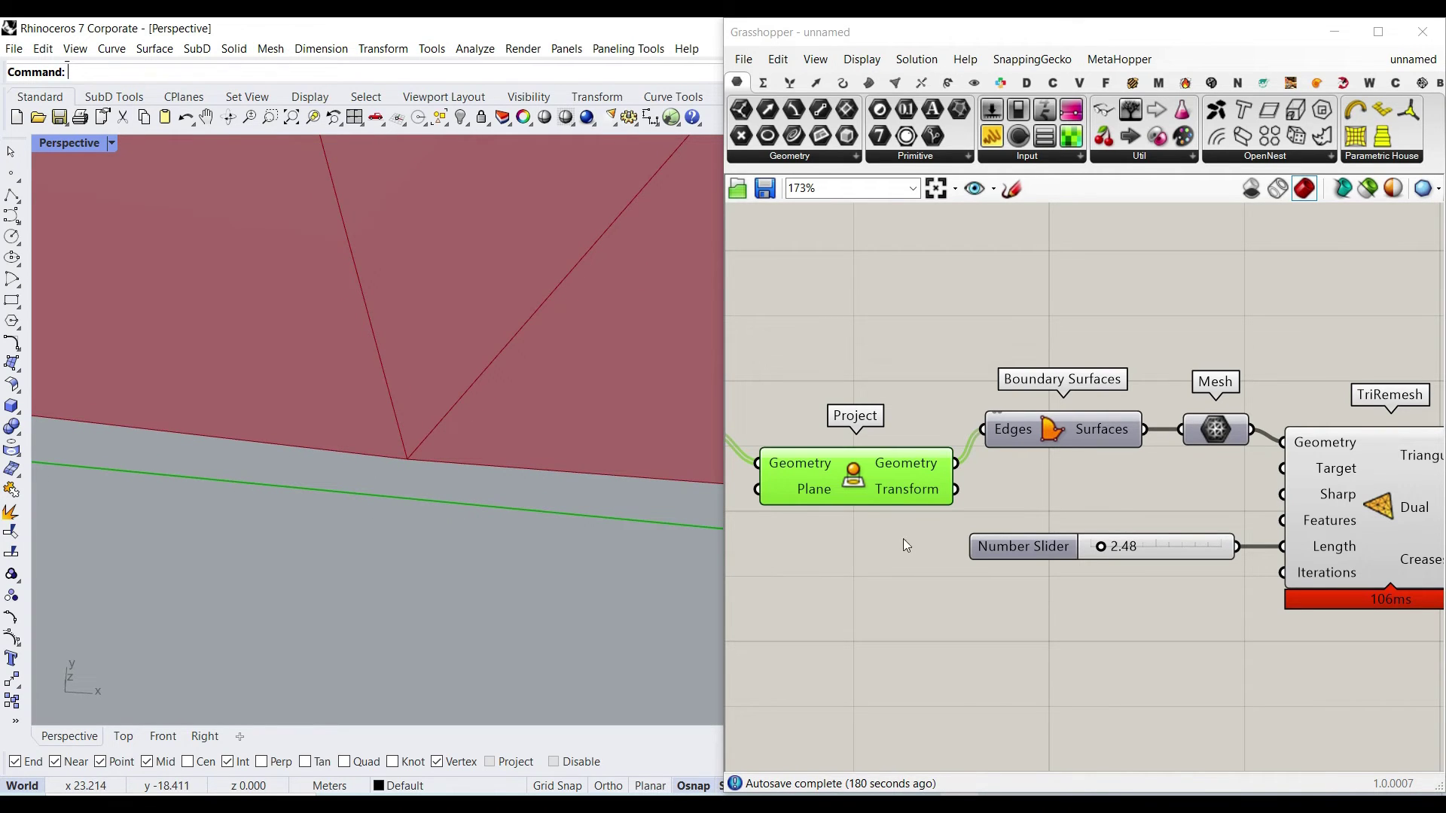
{"action": "left_click_drag", "start_coordinate": [956, 464], "coordinate": [1284, 520]}
- Examine how the mesh vertices follow the projected boundary curve, and view the whole flat mesh beneath the original curves
{"action": "scroll", "coordinate": [432, 450], "scroll_direction": "down", "scroll_amount": 10}
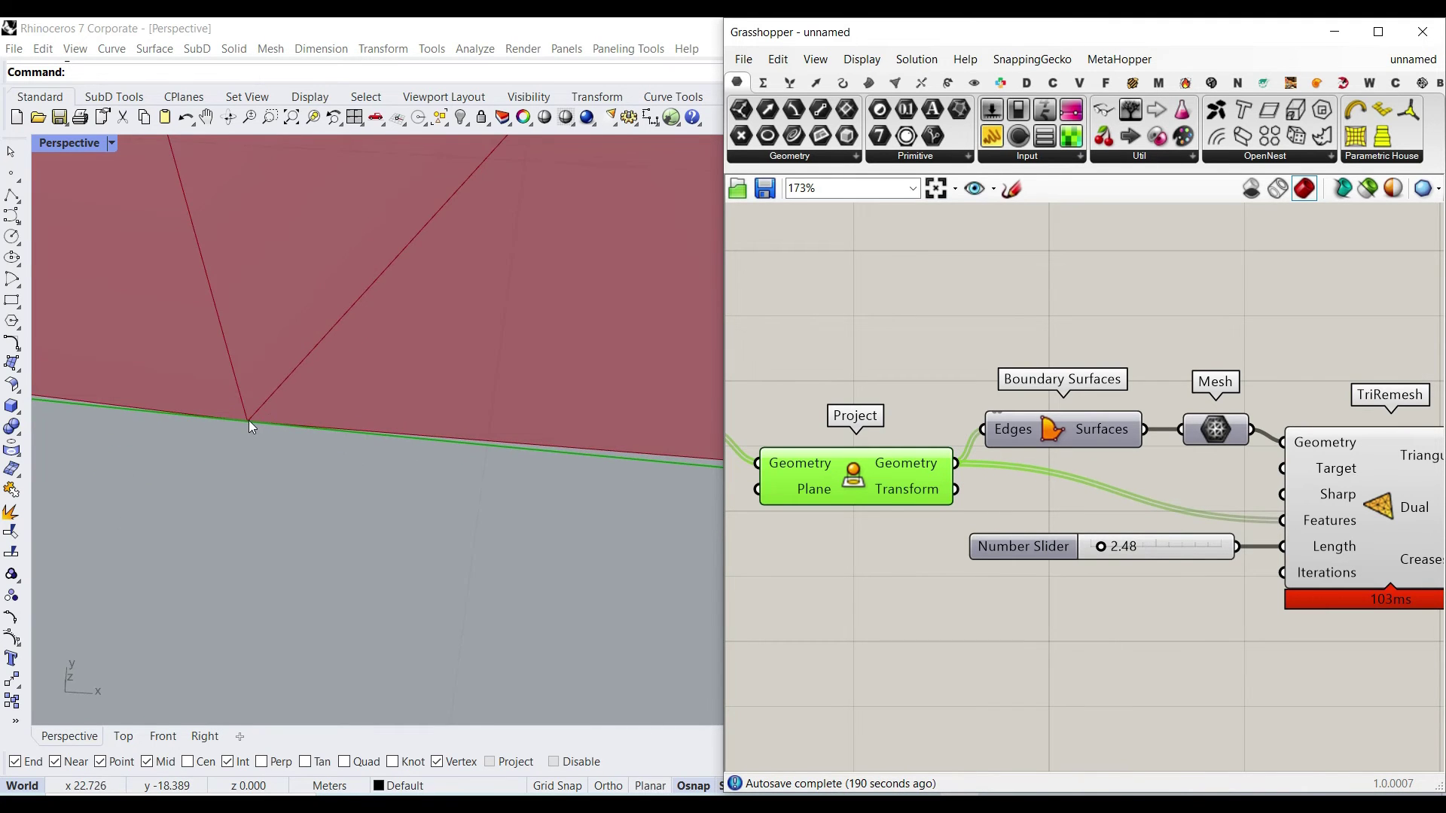
{"action": "right_click_drag", "start_coordinate": [248, 420], "coordinate": [543, 497]}
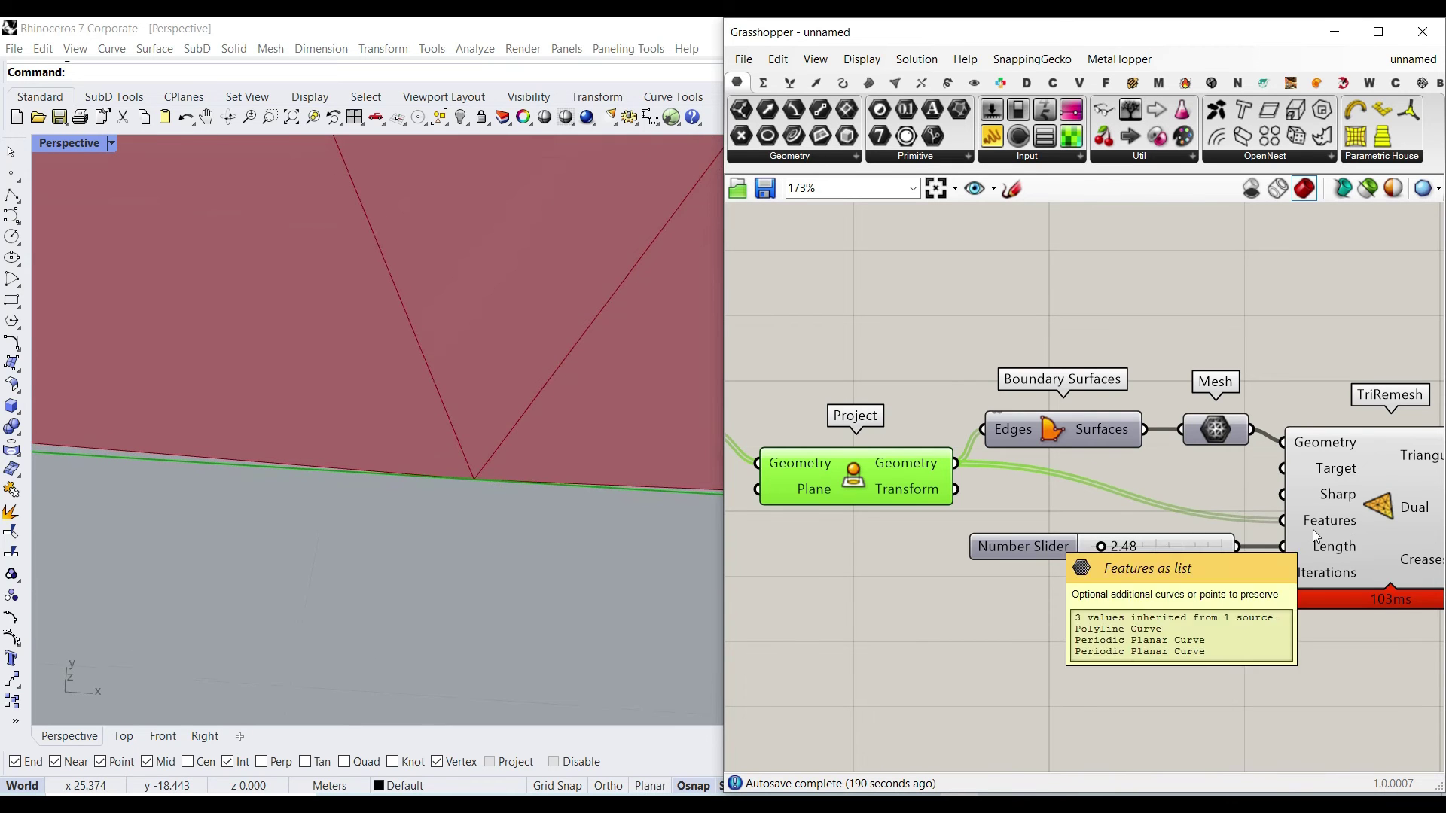
{"action": "scroll", "coordinate": [371, 517], "scroll_direction": "down", "scroll_amount": 5}
{"action": "scroll", "coordinate": [370, 517], "scroll_direction": "down", "scroll_amount": 12}
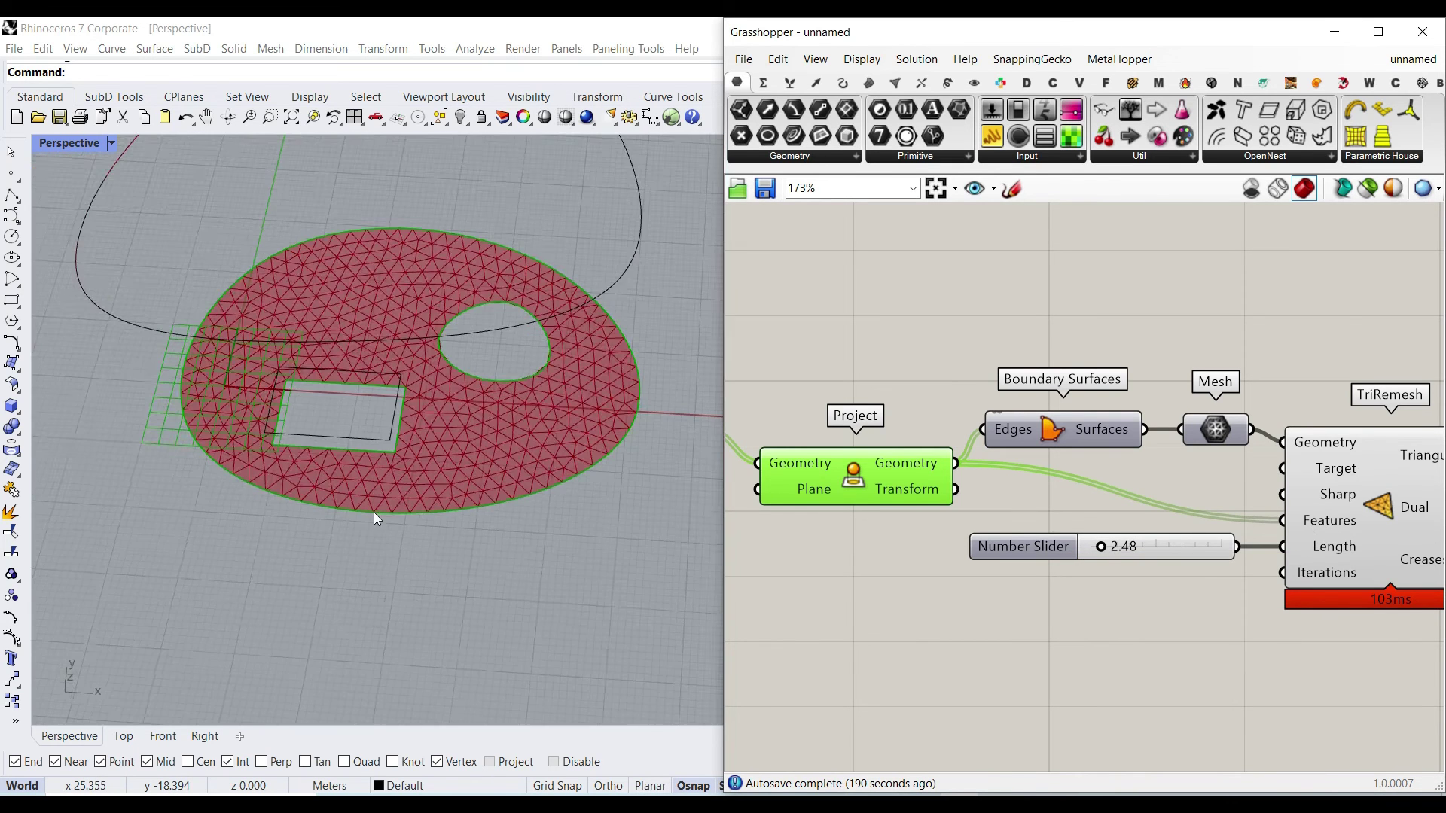
{"action": "right_click_drag", "start_coordinate": [373, 512], "coordinate": [372, 461]}
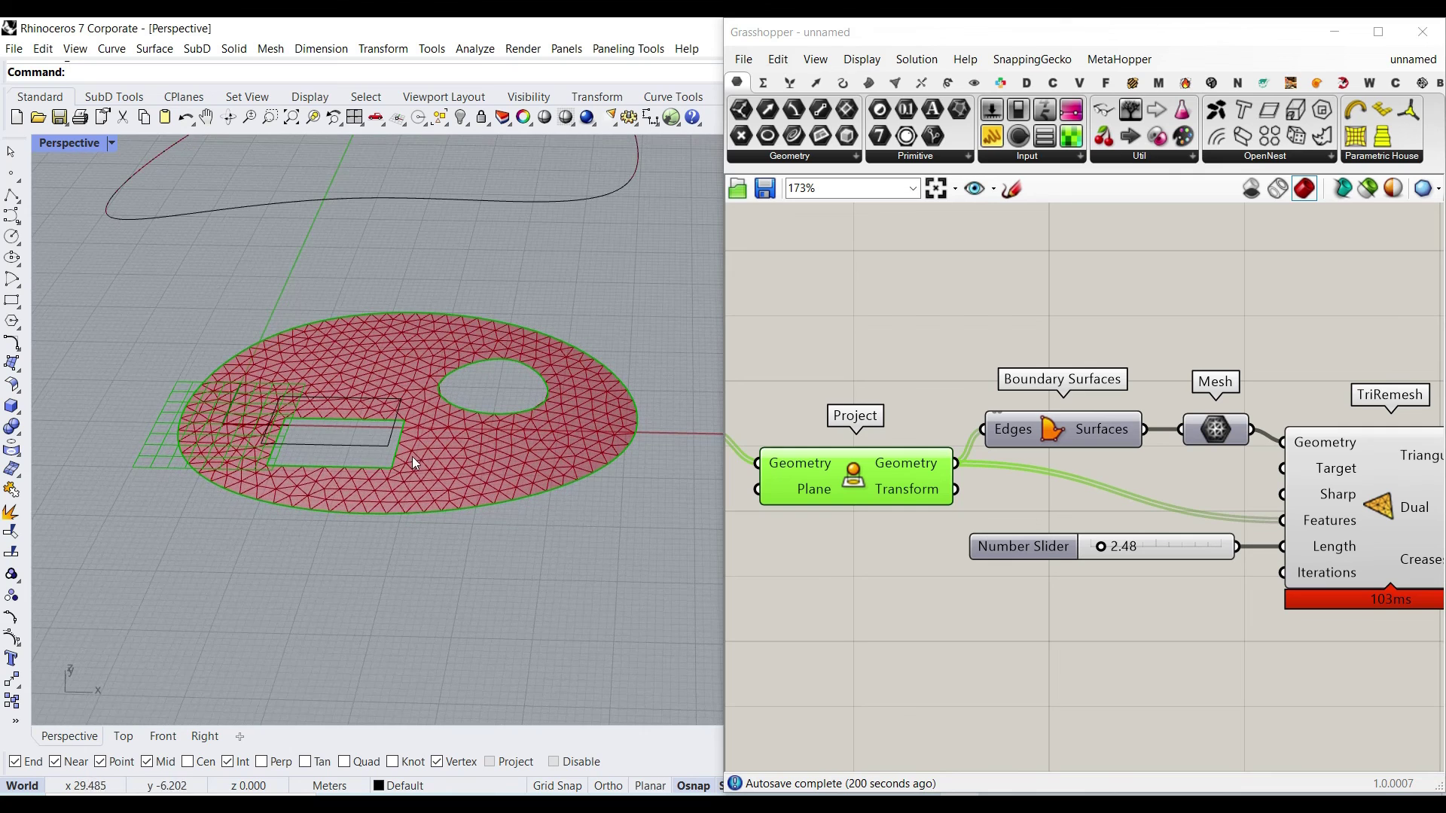
{"action": "scroll", "coordinate": [304, 474], "scroll_direction": "up", "scroll_amount": 6}
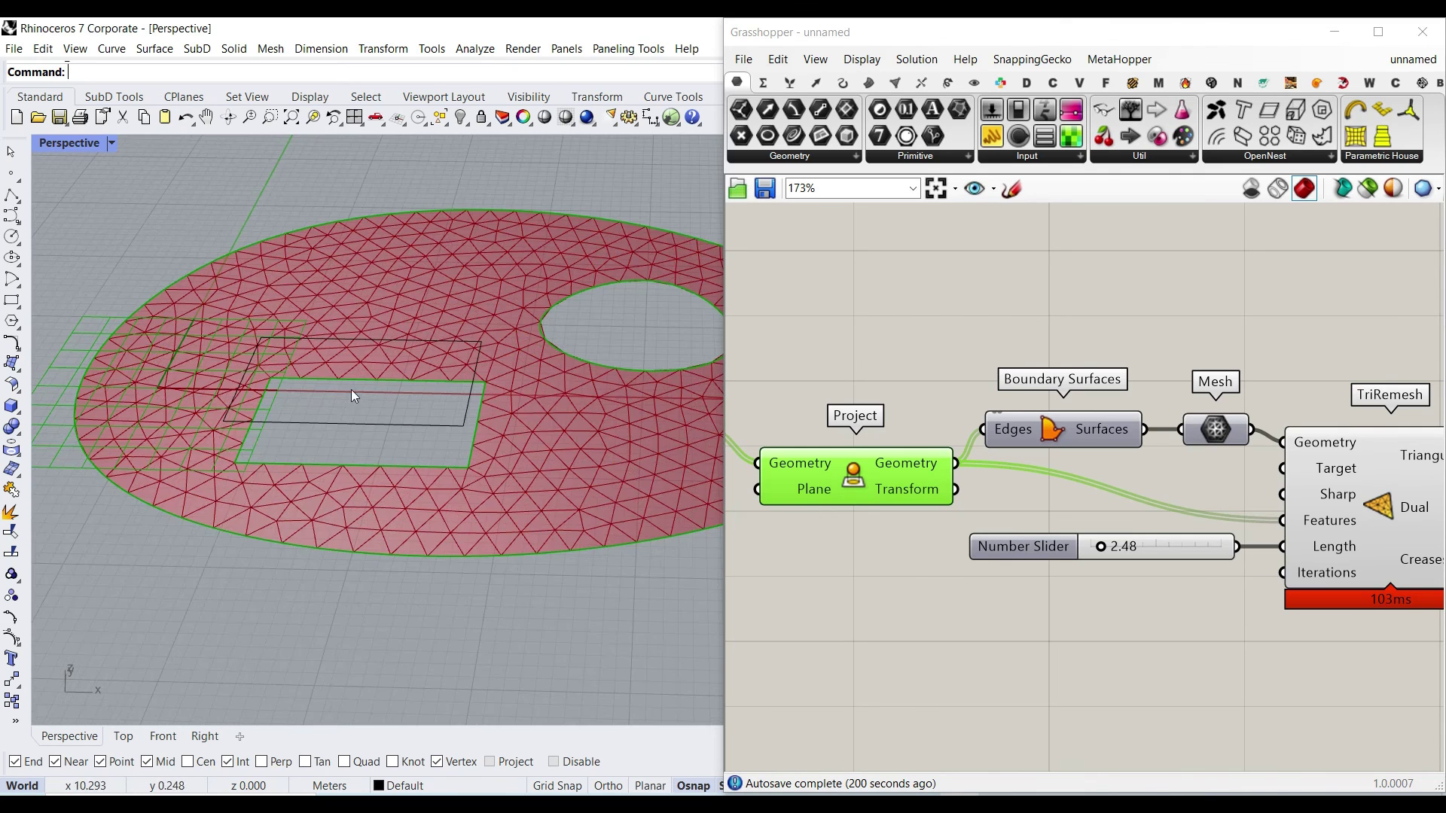
{"action": "scroll", "coordinate": [415, 479], "scroll_direction": "down", "scroll_amount": 8}
{"action": "right_click_drag", "start_coordinate": [417, 473], "coordinate": [503, 268]}
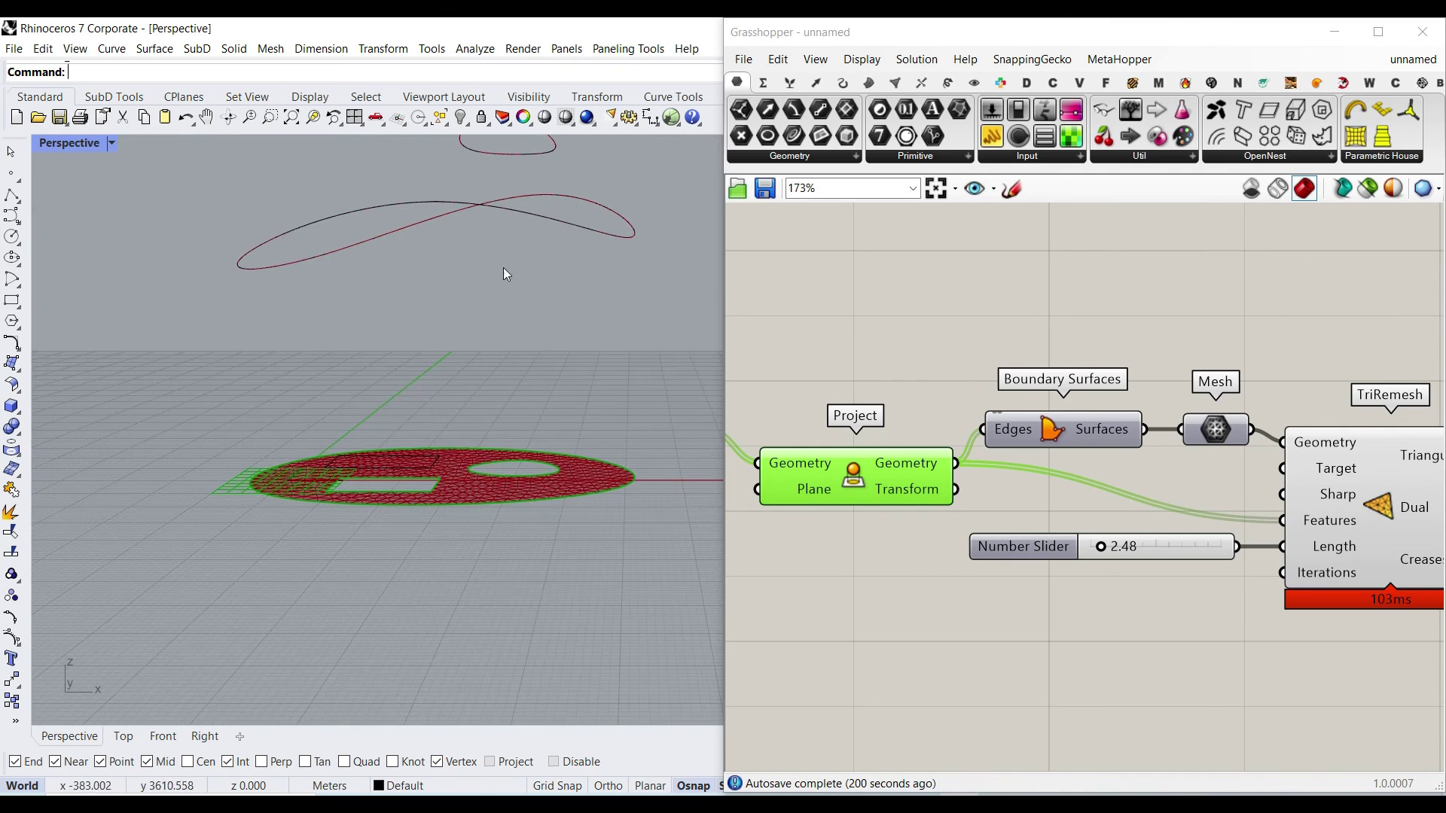